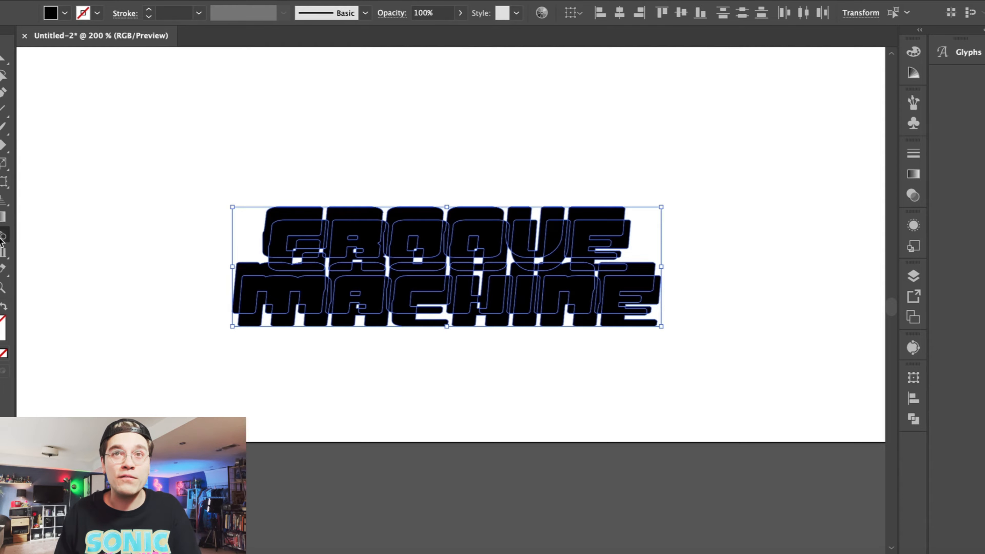
- Set the blend between the two copies of the GROOVE MACHINE lettering to 100 specified steps
{"action": "double_click", "coordinate": [3, 238]}
{"action": "left_click", "coordinate": [708, 237]}
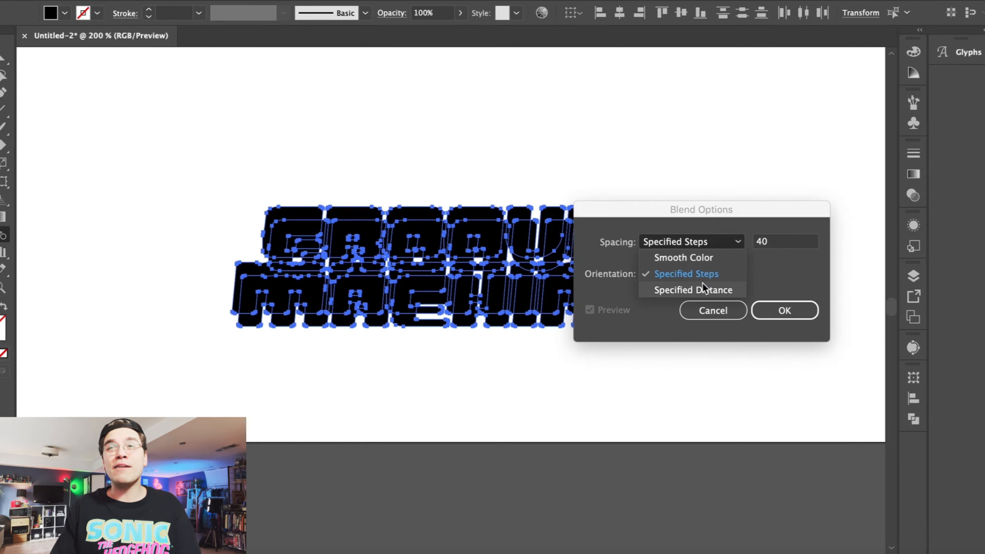
{"action": "left_click", "coordinate": [699, 274]}
{"action": "left_click", "coordinate": [729, 240]}
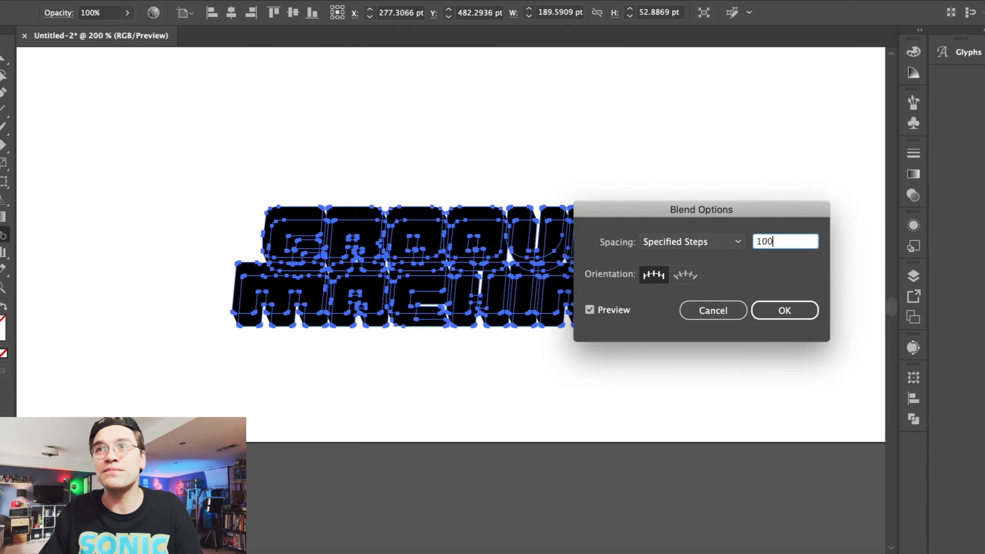
{"action": "key", "text": "Return"}
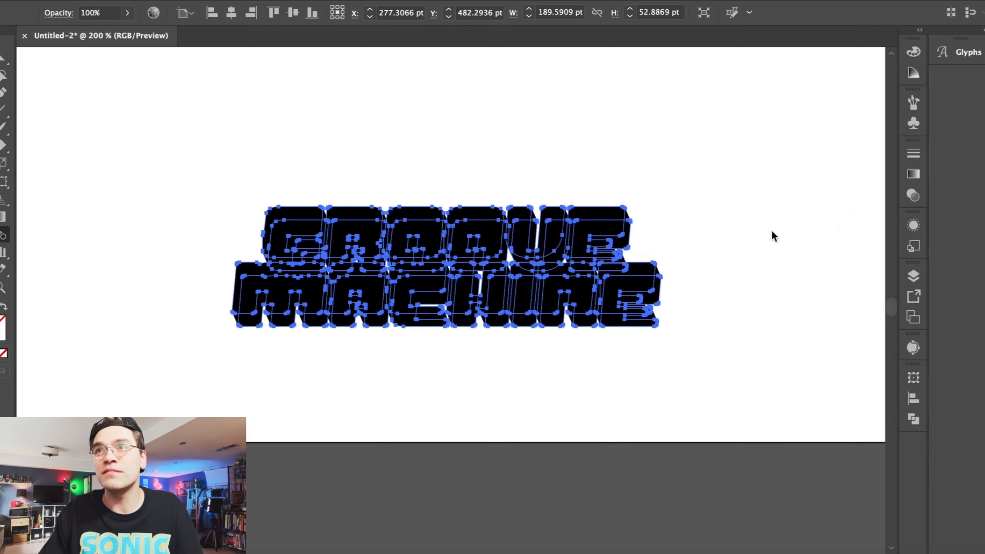
{"action": "left_click", "coordinate": [186, 123]}
- Move the white outlined GROOVE MACHINE lettering onto the black blended extrusion and nudge it left to line it up
{"action": "key", "text": "super+minus"}
{"action": "key", "text": "super+minus"}
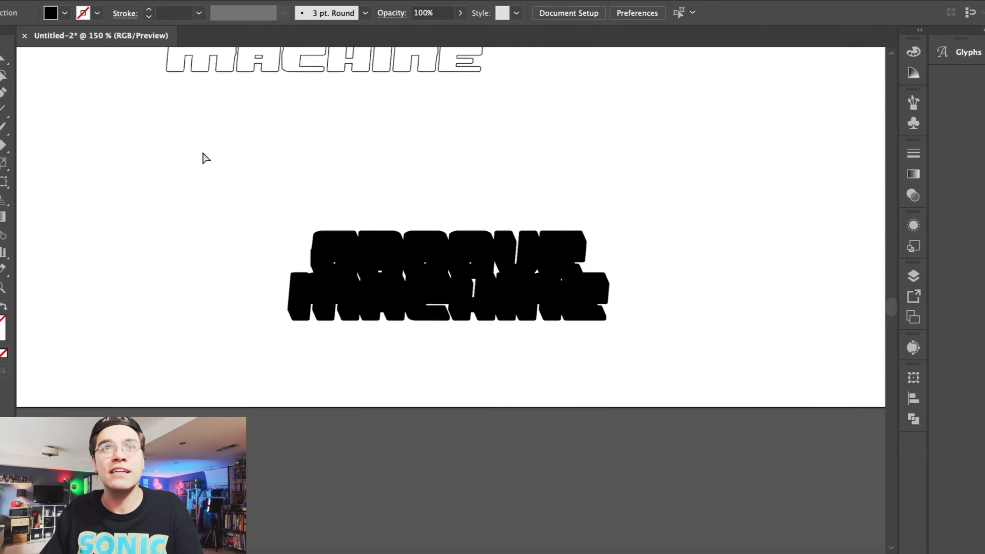
{"action": "left_click", "coordinate": [308, 103]}
{"action": "left_click_drag", "start_coordinate": [373, 113], "coordinate": [478, 276]}
{"action": "key", "text": "super+plus"}
{"action": "key", "text": "super+plus"}
{"action": "key", "text": "super+plus"}
{"action": "key", "text": "Left"}
{"action": "key", "text": "Left"}
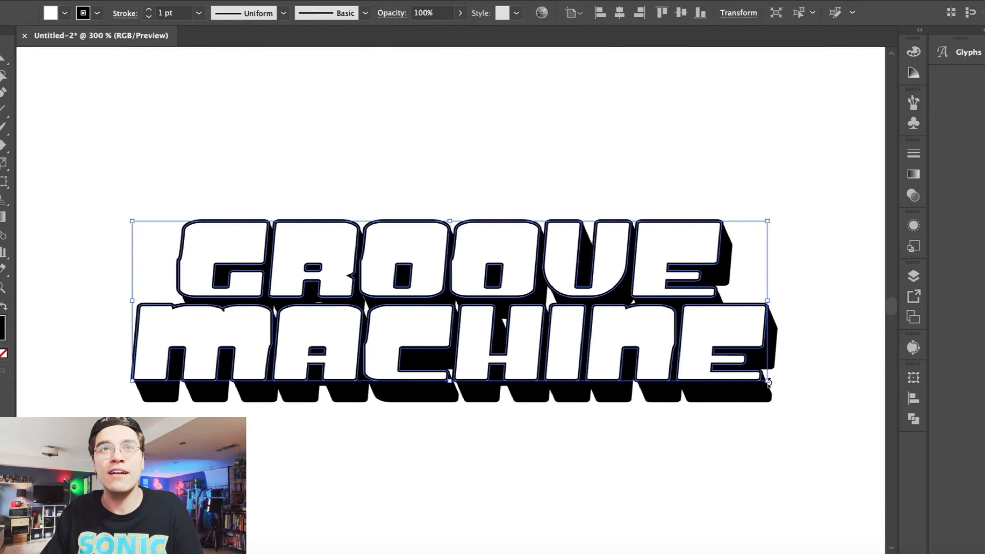
{"action": "left_click", "coordinate": [767, 543]}
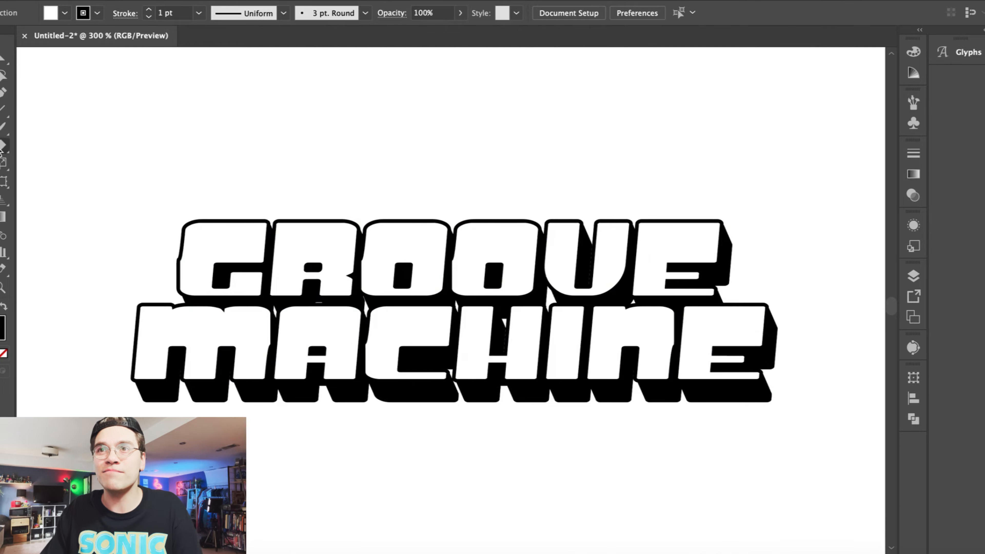
- Draw a black, unstroked rounded rectangle across the gap between GROOVE and MACHINE and send it to the back
{"action": "left_click_drag", "start_coordinate": [208, 268], "coordinate": [680, 335]}
{"action": "left_click", "coordinate": [149, 16]}
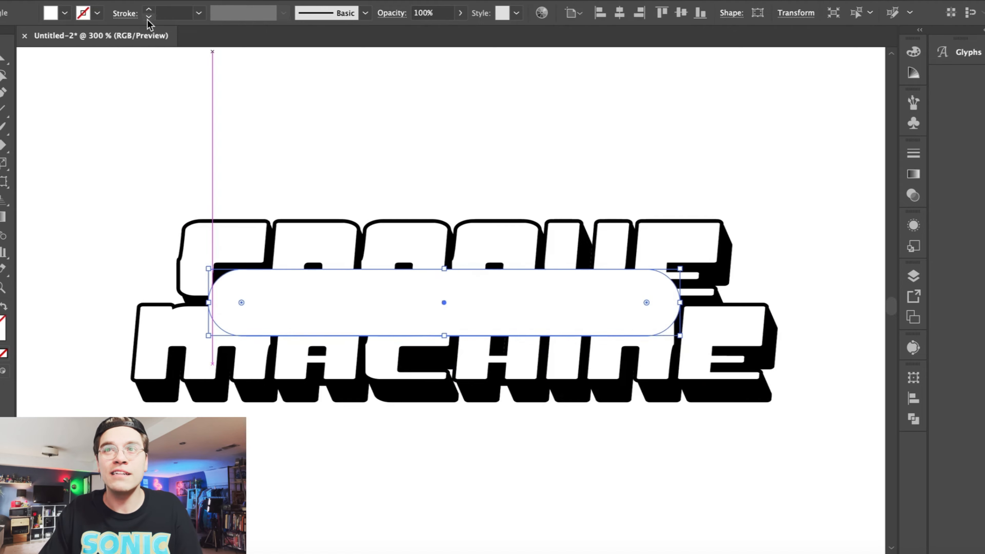
{"action": "left_click", "coordinate": [62, 13]}
{"action": "left_click", "coordinate": [2, 38]}
{"action": "left_click", "coordinate": [317, 70]}
{"action": "key", "text": "shift+super+bracketleft"}
{"action": "left_click", "coordinate": [202, 111]}
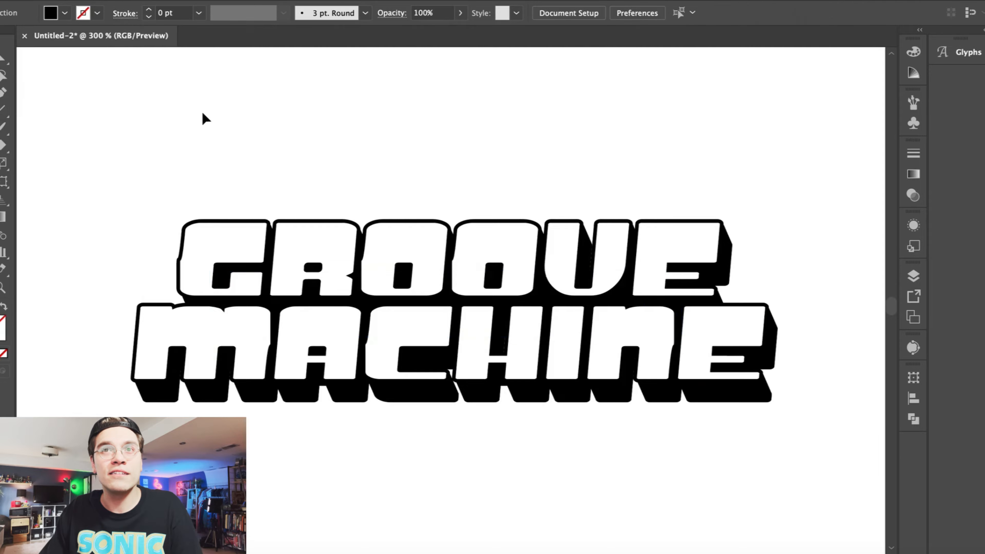
- Draw a second black rounded rectangle across the lower half of the letters C to N in MACHINE and send it to the back
{"action": "key", "text": "super+minus"}
{"action": "key", "text": "super+minus"}
{"action": "left_click_drag", "start_coordinate": [242, 212], "coordinate": [314, 242]}
{"action": "key", "text": "super+plus"}
{"action": "key", "text": "super+plus"}
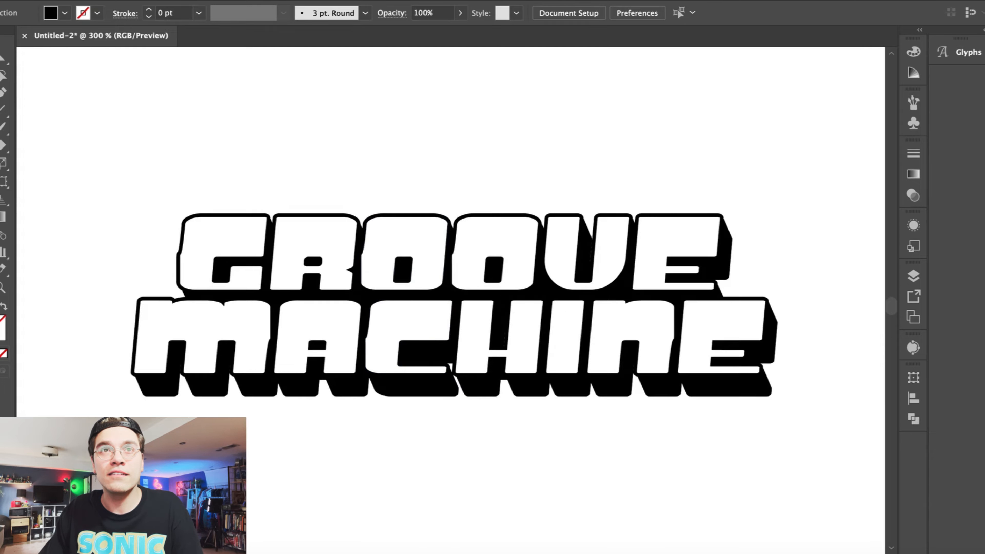
{"action": "left_click_drag", "start_coordinate": [372, 344], "coordinate": [672, 376]}
{"action": "key", "text": "shift+super+bracketleft"}
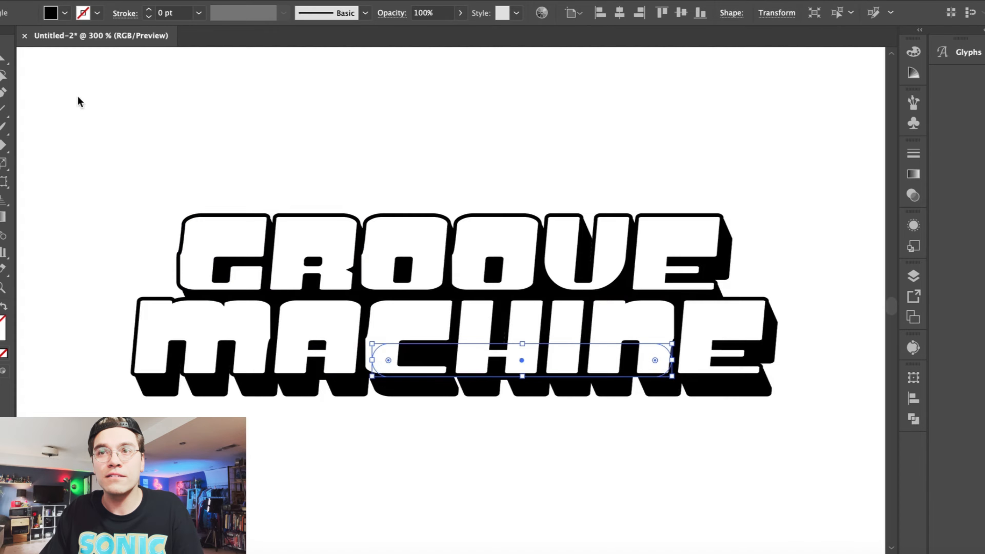
{"action": "left_click", "coordinate": [78, 98]}
- Select the complete lettering with its extrusion and filler shapes and nudge it slightly left
{"action": "key", "text": "super+minus"}
{"action": "key", "text": "super+minus"}
{"action": "left_click_drag", "start_coordinate": [229, 188], "coordinate": [634, 284]}
{"action": "key", "text": "Left"}
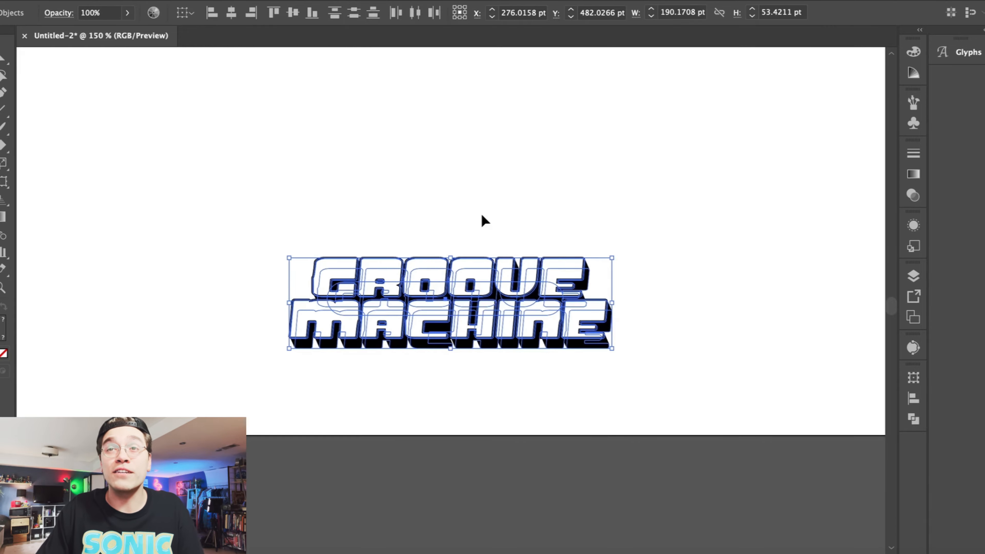
{"action": "left_click_drag", "start_coordinate": [482, 215], "coordinate": [715, 391]}
{"action": "left_click", "coordinate": [491, 251]}
- Open the recent file FontsVectorMaster.ai, copy its lightning bolt and paste it into the Untitled-2 document
{"action": "left_click", "coordinate": [64, 0]}
{"action": "mouse_move", "coordinate": [104, 26]}
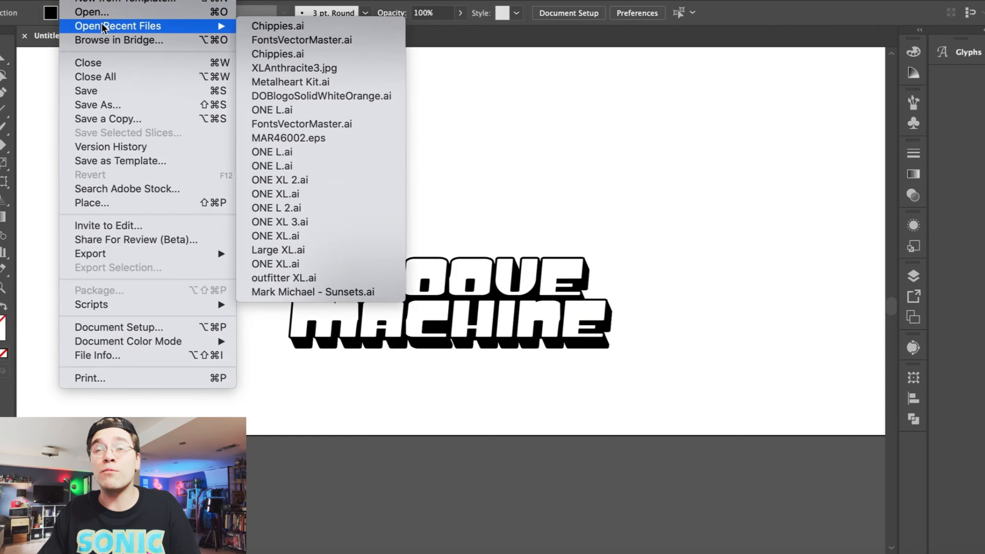
{"action": "left_click", "coordinate": [316, 38]}
{"action": "key", "text": "super+plus"}
{"action": "key", "text": "super+plus"}
{"action": "key", "text": "super+plus"}
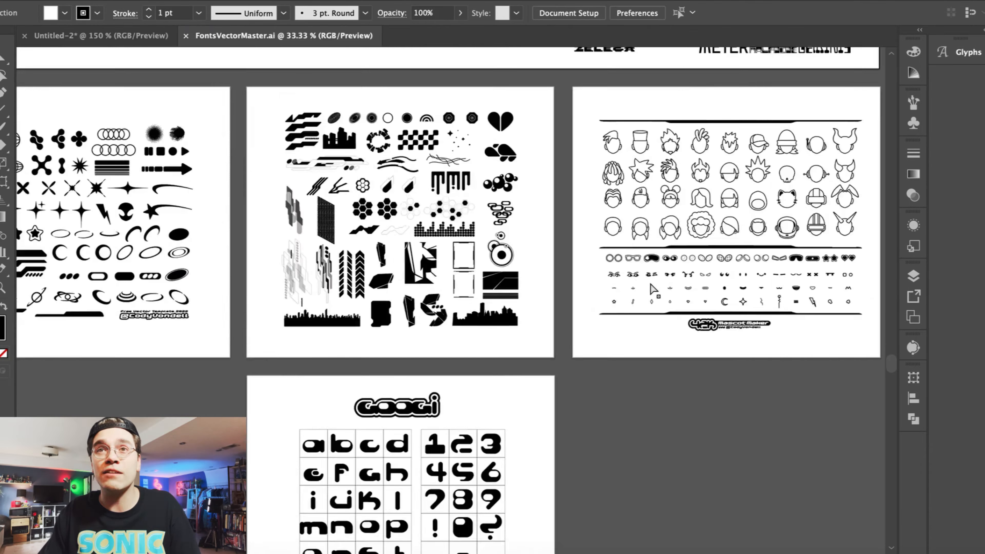
{"action": "left_click", "coordinate": [420, 188]}
{"action": "key", "text": "super+c"}
{"action": "left_click", "coordinate": [100, 35]}
{"action": "key", "text": "super+v"}
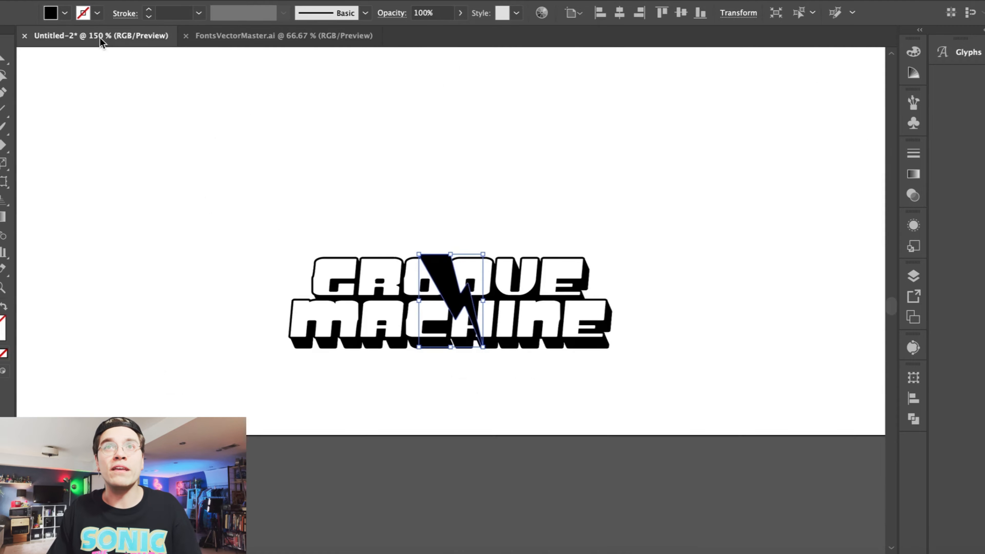
- Place the lightning bolt behind the left end of the lettering, pointing outward and down, and adjust its shape
{"action": "left_click_drag", "start_coordinate": [419, 255], "coordinate": [317, 205]}
{"action": "left_click", "coordinate": [293, 194]}
{"action": "key", "text": "a"}
{"action": "left_click_drag", "start_coordinate": [251, 267], "coordinate": [294, 290]}
{"action": "key", "text": "v"}
{"action": "left_click", "coordinate": [231, 265]}
{"action": "key", "text": "super+equal"}
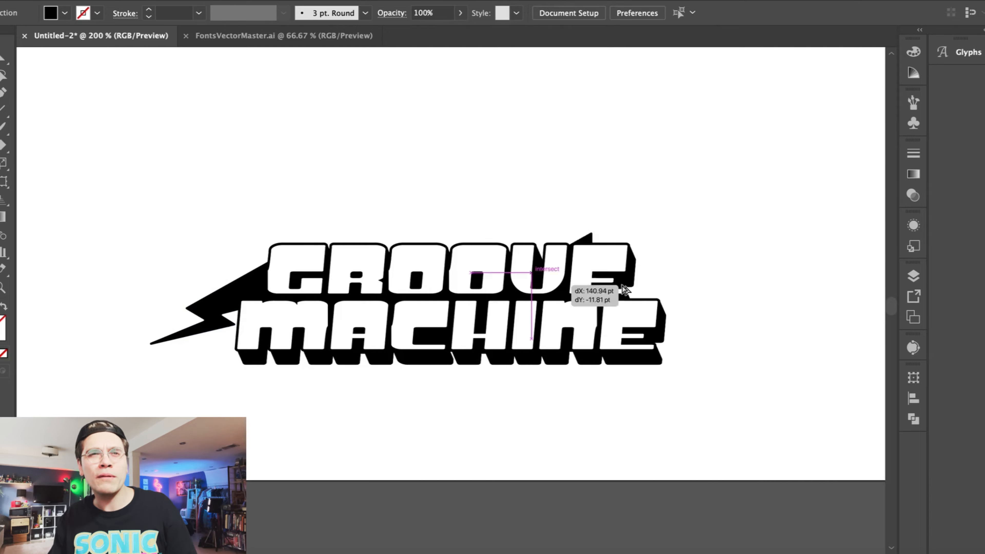
- Duplicate the lightning bolt to the right end of the lettering and reflect it across the vertical axis
{"action": "left_click_drag", "start_coordinate": [623, 285], "coordinate": [663, 292]}
{"action": "left_click", "coordinate": [129, 0]}
{"action": "mouse_move", "coordinate": [155, 0]}
{"action": "left_click", "coordinate": [330, 38]}
{"action": "key", "text": "Return"}
- Align both lightning bolts on their vertical centers and nudge the pair right and up toward the top of GROOVE
{"action": "left_click", "coordinate": [211, 307], "text": "shift"}
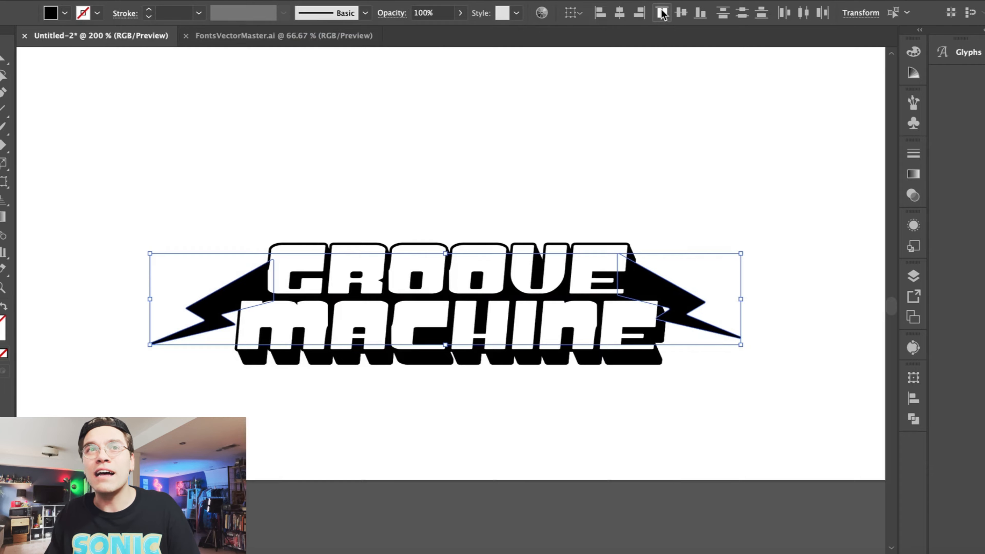
{"action": "left_click", "coordinate": [682, 14]}
{"action": "key", "text": "Right"}
{"action": "key", "text": "Right"}
{"action": "key", "text": "Right"}
{"action": "key", "text": "Up"}
{"action": "key", "text": "Up"}
{"action": "key", "text": "Up"}
{"action": "key", "text": "Up"}
{"action": "key", "text": "Up"}
{"action": "key", "text": "Up"}
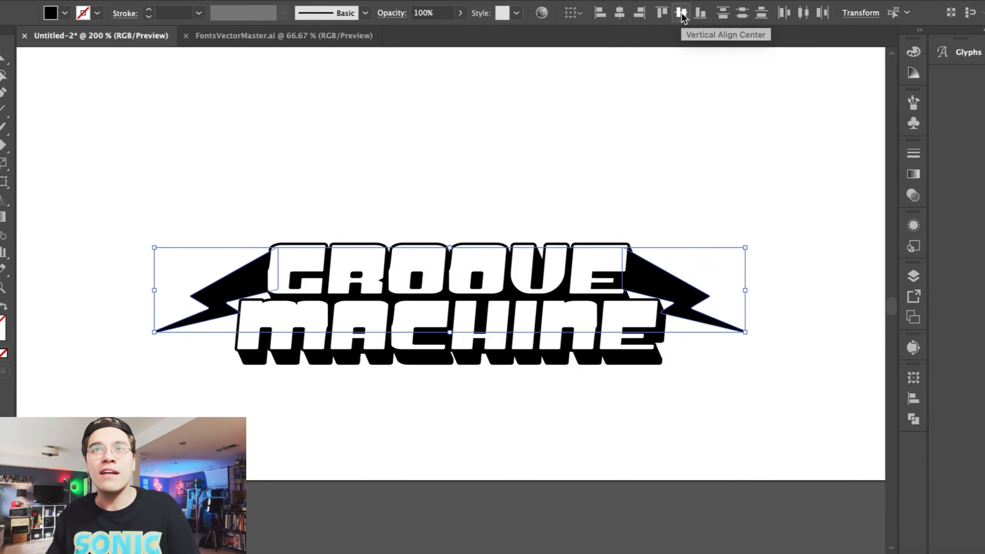
{"action": "key", "text": "Up"}
{"action": "key", "text": "Up"}
{"action": "key", "text": "Up"}
{"action": "left_click", "coordinate": [570, 124]}
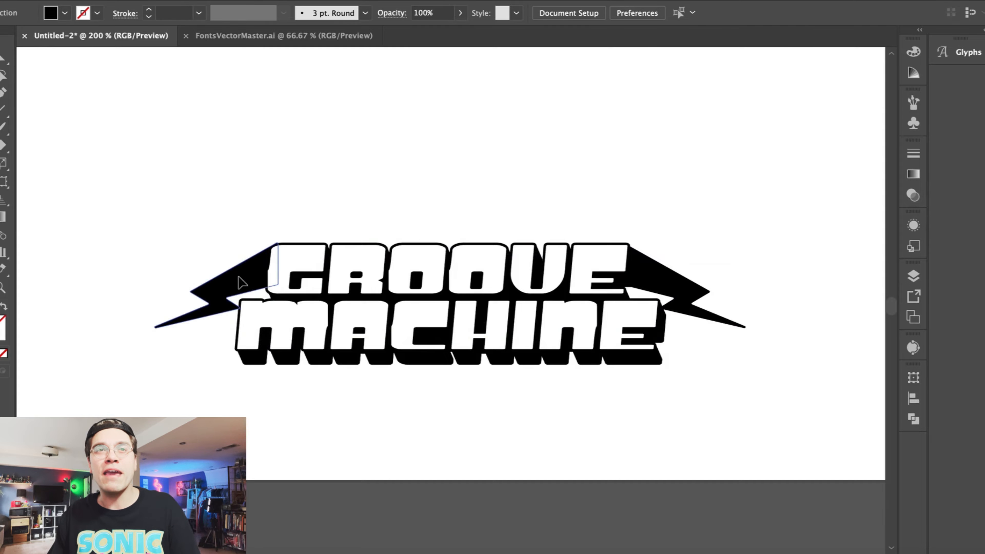
- Move both lightning bolts down together so they sit beside the middle of the two lettering lines
{"action": "left_click_drag", "start_coordinate": [238, 276], "coordinate": [239, 300]}
{"action": "key", "text": "super+z"}
{"action": "left_click", "coordinate": [682, 283], "text": "shift"}
{"action": "key", "text": "shift+Down"}
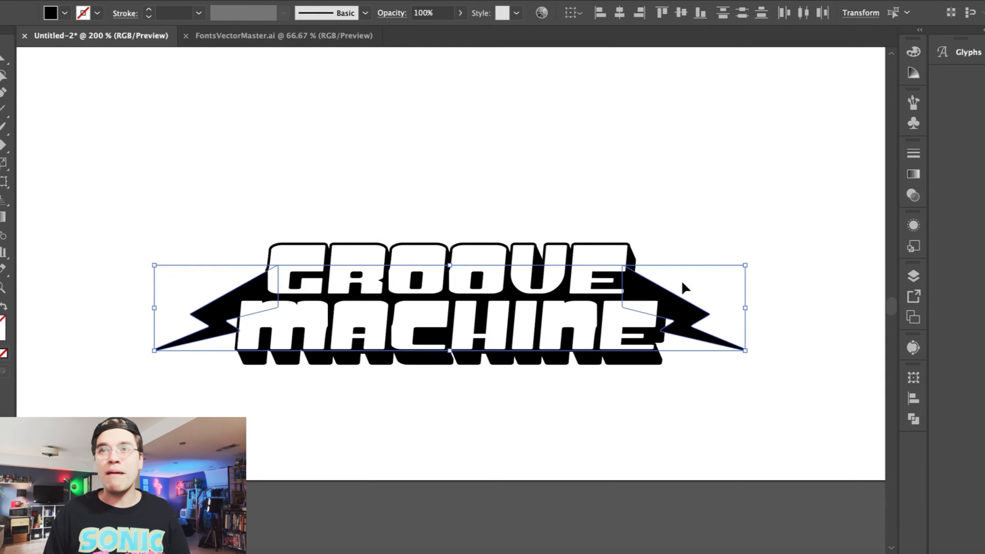
{"action": "key", "text": "Up"}
{"action": "left_click", "coordinate": [694, 198]}
- Nudge the right lightning bolt slightly outward and group the two bolts
{"action": "left_click", "coordinate": [685, 303]}
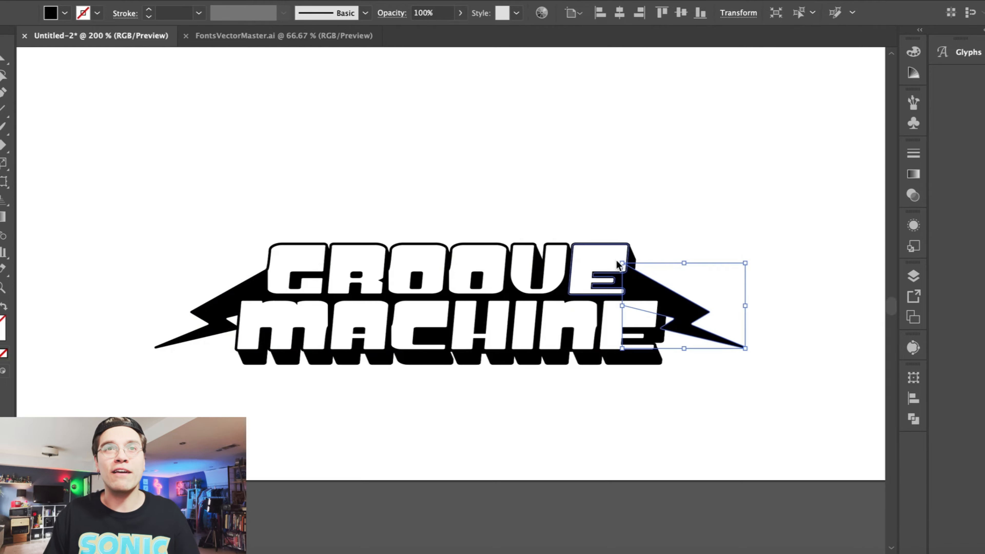
{"action": "key", "text": "super+shift+a"}
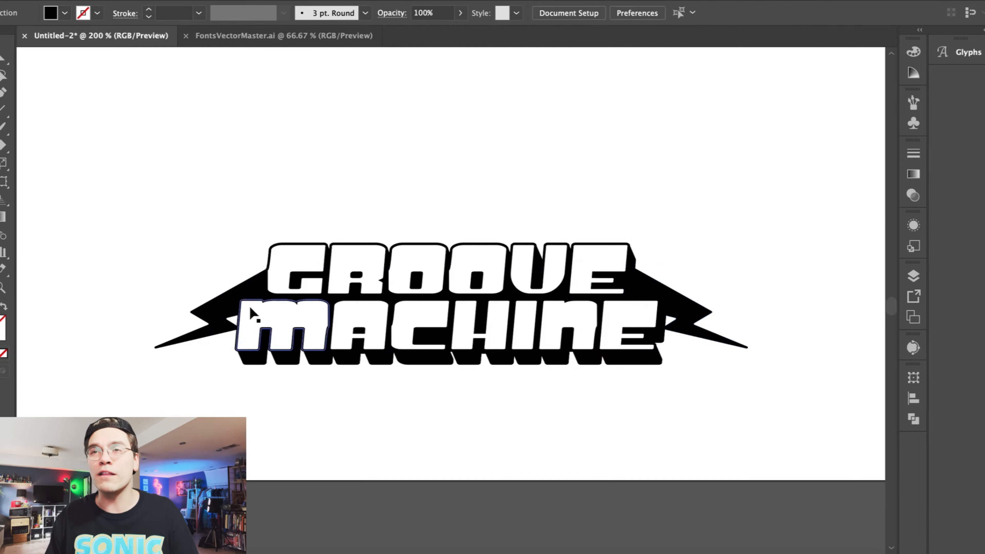
{"action": "left_click", "coordinate": [209, 322]}
{"action": "left_click", "coordinate": [698, 318], "text": "shift"}
{"action": "left_click", "coordinate": [145, 1]}
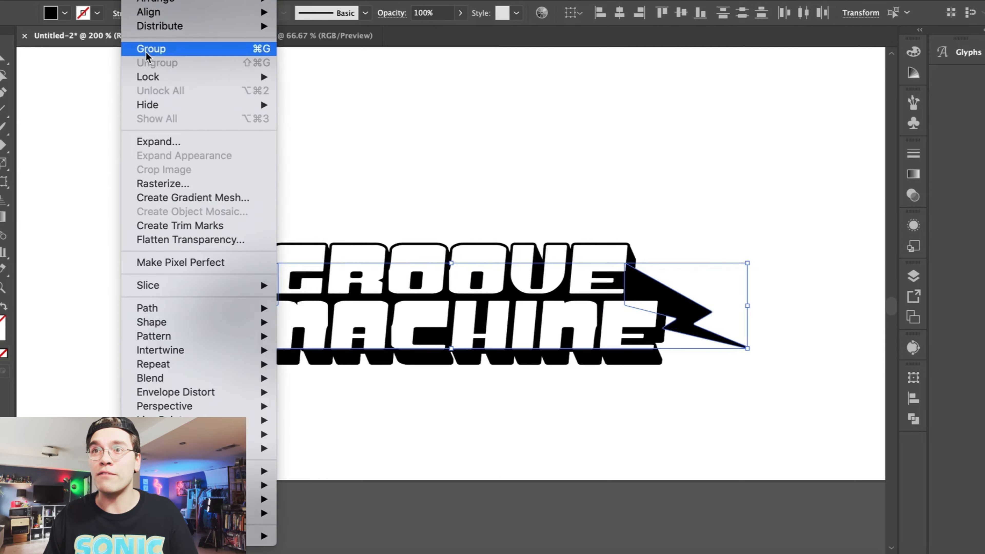
{"action": "left_click", "coordinate": [146, 52]}
- Align the lettering, its extrusion and the bolt group on their horizontal centers
{"action": "left_click_drag", "start_coordinate": [141, 194], "coordinate": [798, 414]}
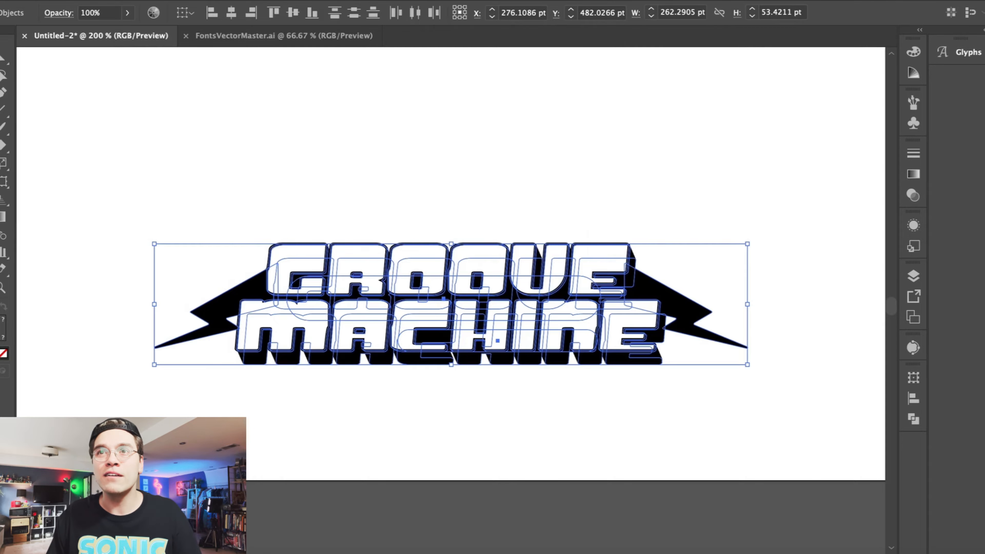
{"action": "left_click", "coordinate": [336, 1]}
{"action": "left_click", "coordinate": [732, 104]}
{"action": "left_click", "coordinate": [232, 13]}
{"action": "left_click", "coordinate": [275, 169]}
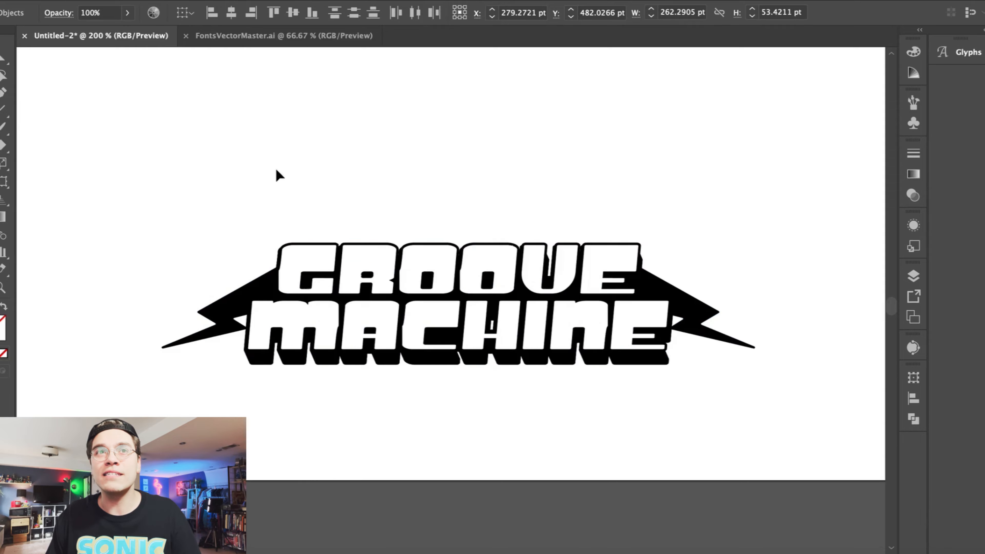
- Shift the white front lettering slightly left to line it up with its black extrusion again
{"action": "left_click", "coordinate": [526, 261]}
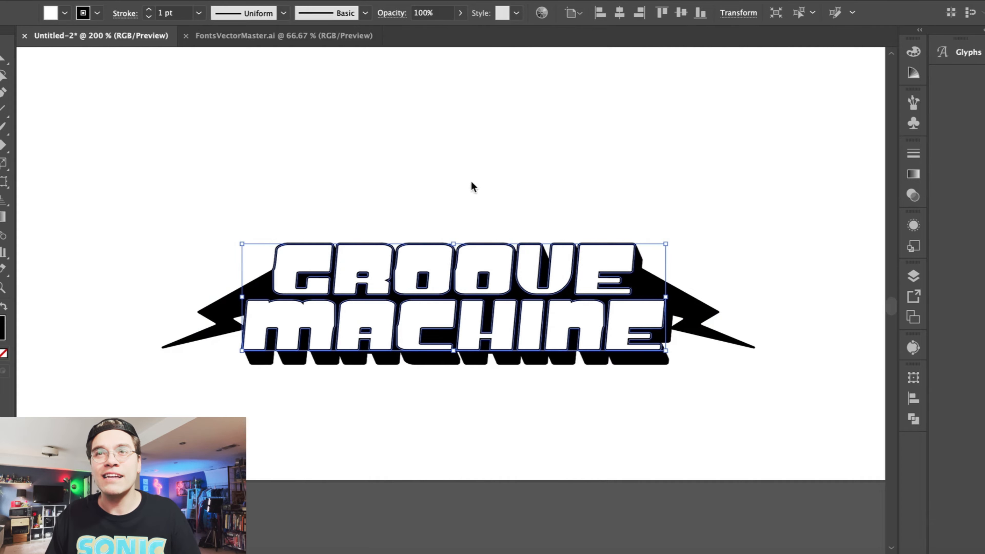
{"action": "left_click", "coordinate": [461, 182]}
{"action": "left_click", "coordinate": [323, 250]}
{"action": "left_click", "coordinate": [217, 189]}
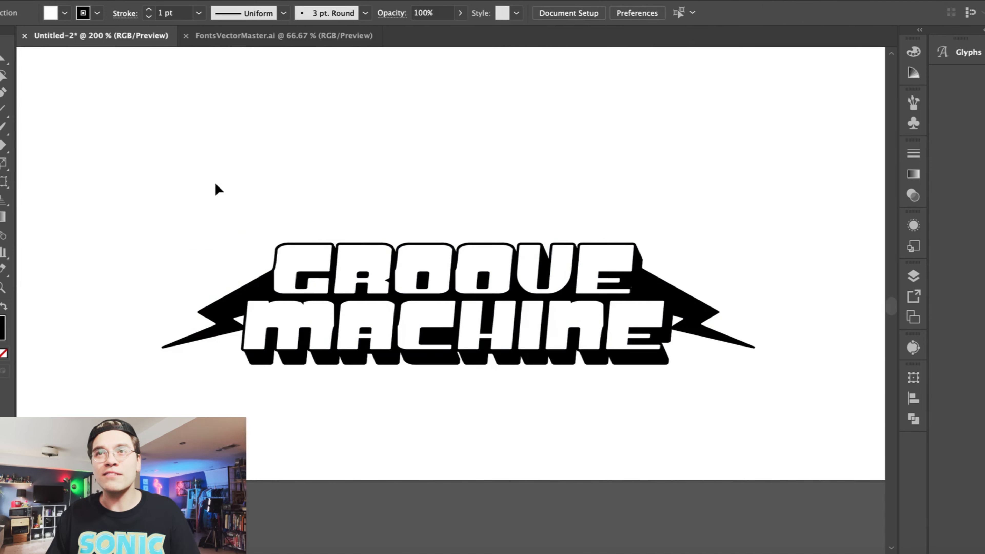
- Reduce the height of the grouped lightning bolts and raise them beside GROOVE
{"action": "left_click", "coordinate": [218, 313]}
{"action": "left_click_drag", "start_coordinate": [458, 348], "coordinate": [459, 314]}
{"action": "left_click", "coordinate": [449, 216]}
{"action": "left_click_drag", "start_coordinate": [236, 288], "coordinate": [237, 279]}
{"action": "left_click", "coordinate": [254, 173]}
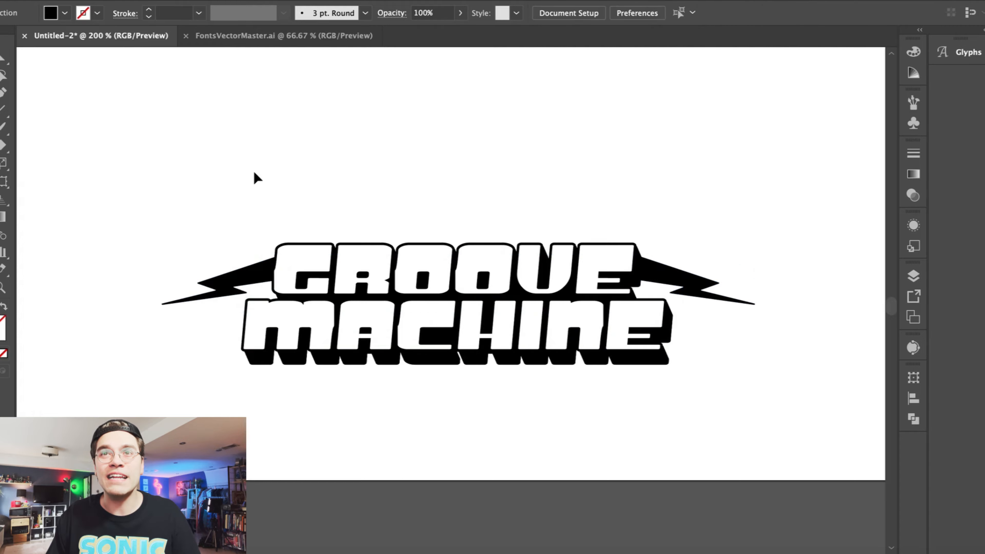
- Delete the grouped pair of lightning bolts
{"action": "left_click", "coordinate": [686, 288]}
{"action": "key", "text": "Delete"}
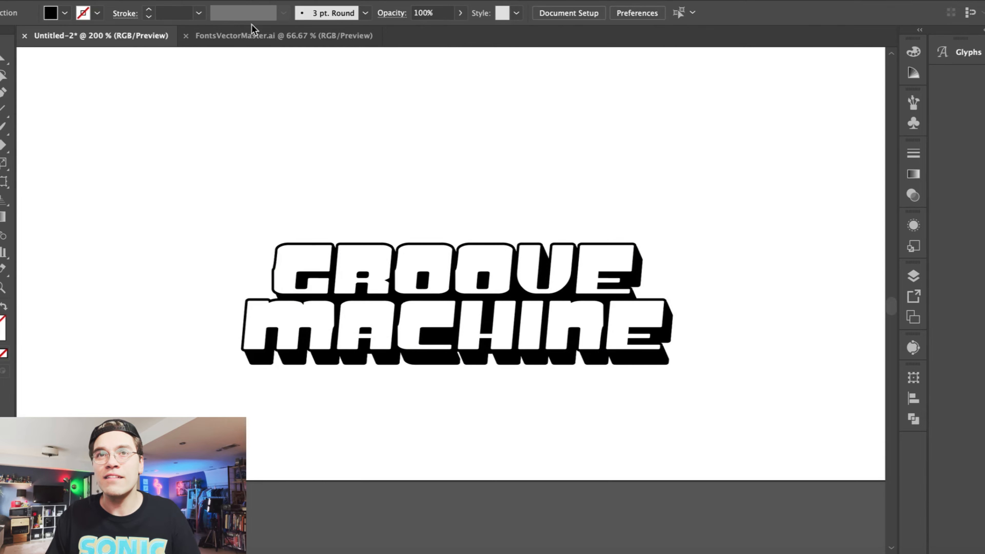
- Copy the solid stars along with the lightning bolt from FontsVectorMaster.ai and paste them into Untitled-2
{"action": "left_click", "coordinate": [253, 36]}
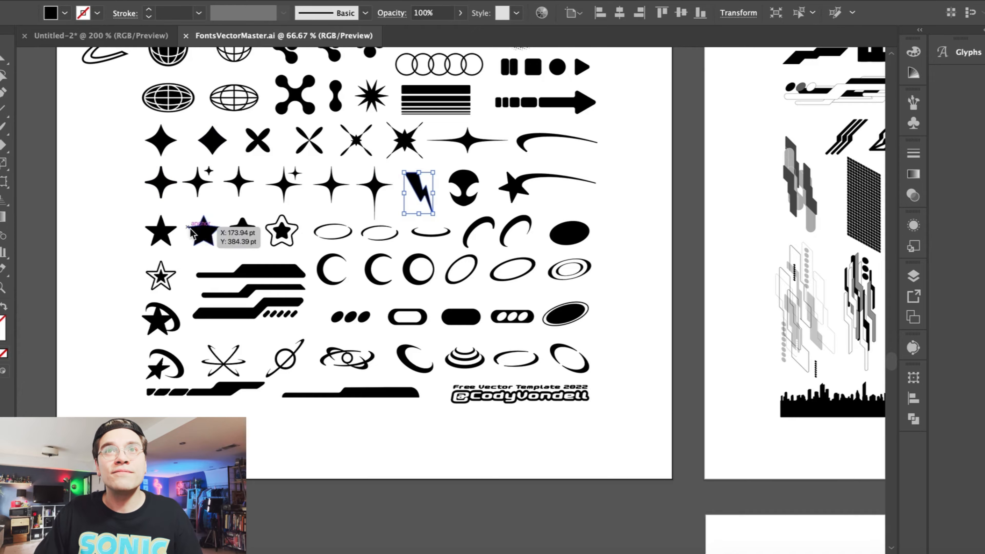
{"action": "left_click", "coordinate": [206, 240], "text": "shift"}
{"action": "key", "text": "super+c"}
{"action": "left_click", "coordinate": [130, 37]}
{"action": "key", "text": "super+v"}
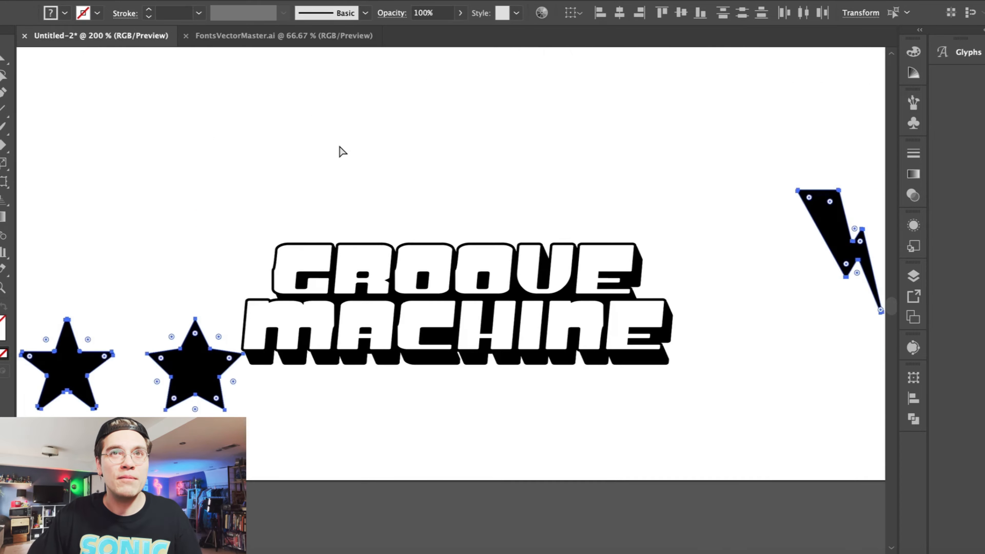
- Delete the extra pasted star, shrink the remaining one and place it left of GROOVE
{"action": "left_click", "coordinate": [339, 147]}
{"action": "left_click", "coordinate": [198, 380]}
{"action": "key", "text": "Delete"}
{"action": "left_click_drag", "start_coordinate": [63, 337], "coordinate": [190, 239]}
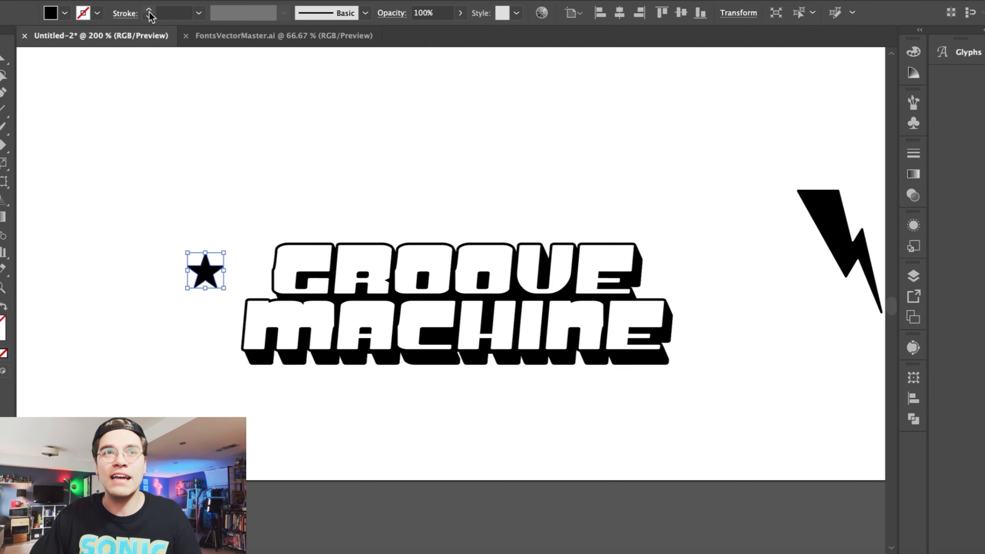
- Give the star a white fill and a 1 pt black stroke, and move it next to the G of GROOVE
{"action": "left_click", "coordinate": [69, 12]}
{"action": "left_click", "coordinate": [6, 37]}
{"action": "left_click", "coordinate": [210, 192]}
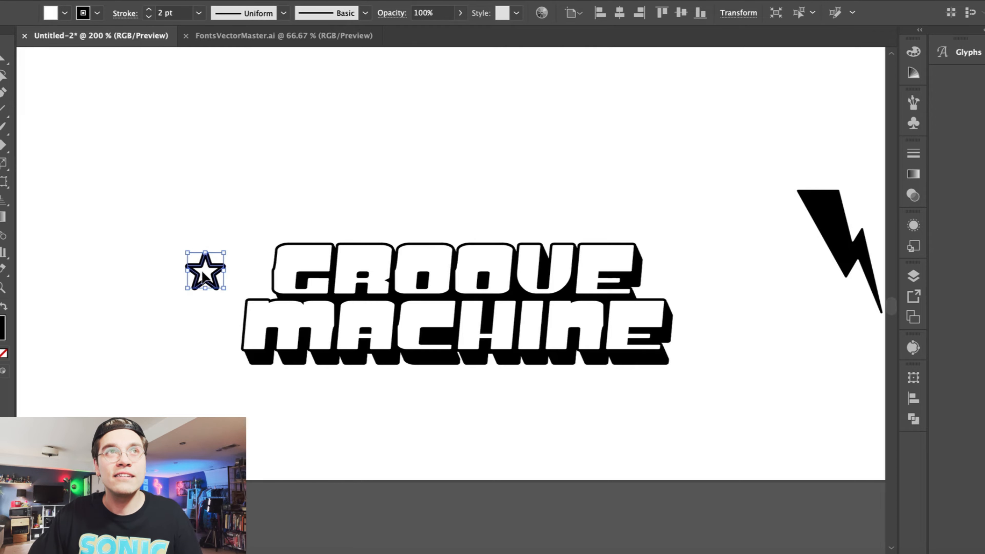
{"action": "left_click_drag", "start_coordinate": [201, 272], "coordinate": [245, 271]}
{"action": "left_click", "coordinate": [227, 252]}
{"action": "left_click", "coordinate": [237, 267]}
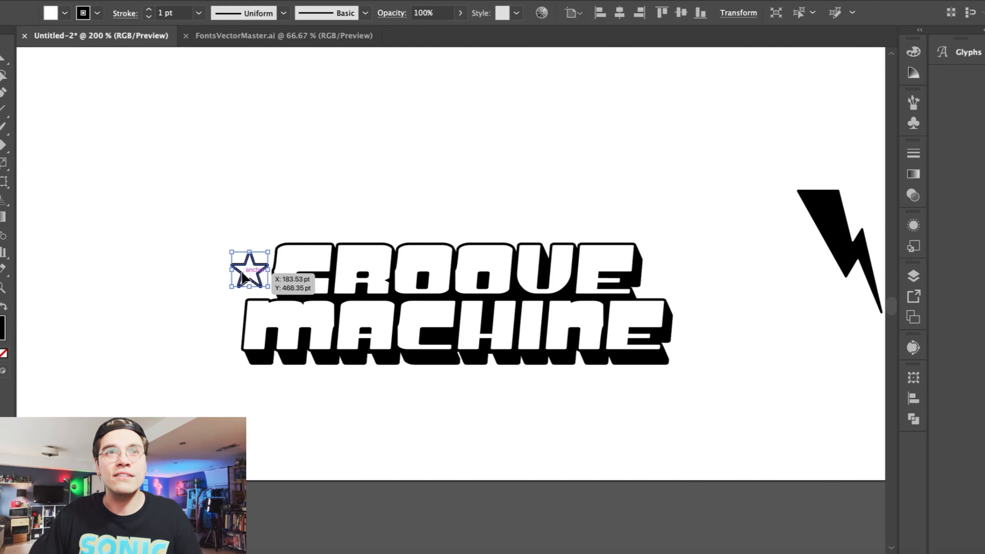
- Fine-tune the star's position beside the G and duplicate it horizontally to the right end of GROOVE
{"action": "key", "text": "a"}
{"action": "key", "text": "super+equal"}
{"action": "key", "text": "super+equal"}
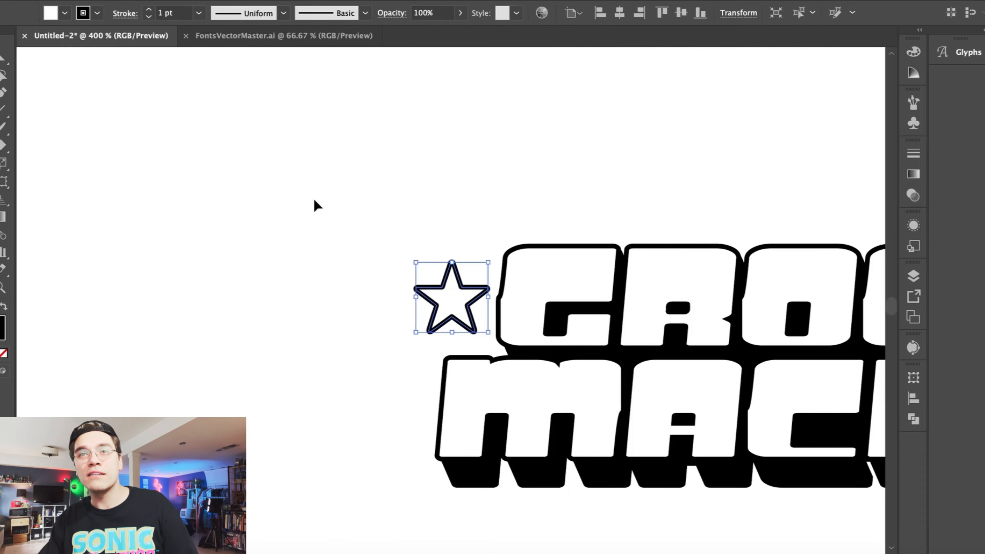
{"action": "left_click", "coordinate": [314, 200]}
{"action": "scroll", "coordinate": [313, 200], "scroll_direction": "right", "scroll_amount": 8}
{"action": "key", "text": "super+minus"}
{"action": "scroll", "coordinate": [270, 247], "scroll_direction": "right", "scroll_amount": 3}
{"action": "left_click_drag", "start_coordinate": [225, 299], "coordinate": [197, 307]}
{"action": "left_click", "coordinate": [193, 224]}
{"action": "left_click_drag", "start_coordinate": [197, 306], "coordinate": [803, 306]}
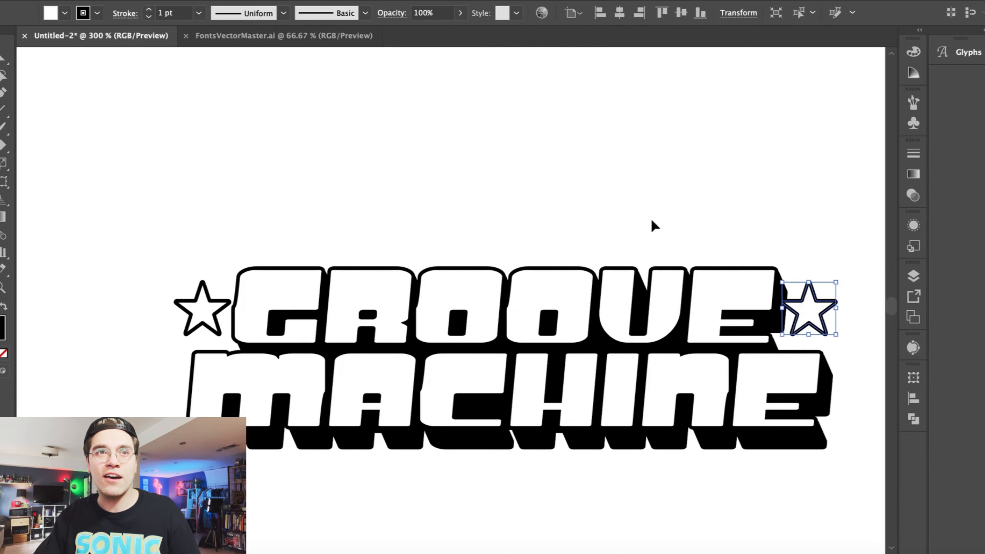
- Group the two stars together, and group all the GROOVE MACHINE lettering with its extrusion
{"action": "left_click", "coordinate": [214, 302], "text": "shift"}
{"action": "left_click", "coordinate": [134, 1]}
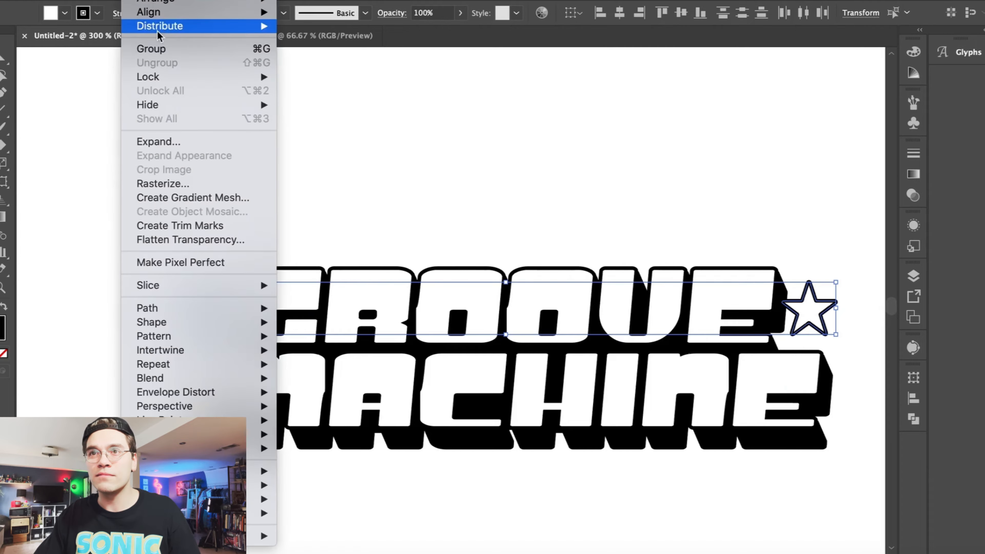
{"action": "left_click", "coordinate": [306, 76]}
{"action": "key", "text": "super+a"}
{"action": "left_click", "coordinate": [134, 0]}
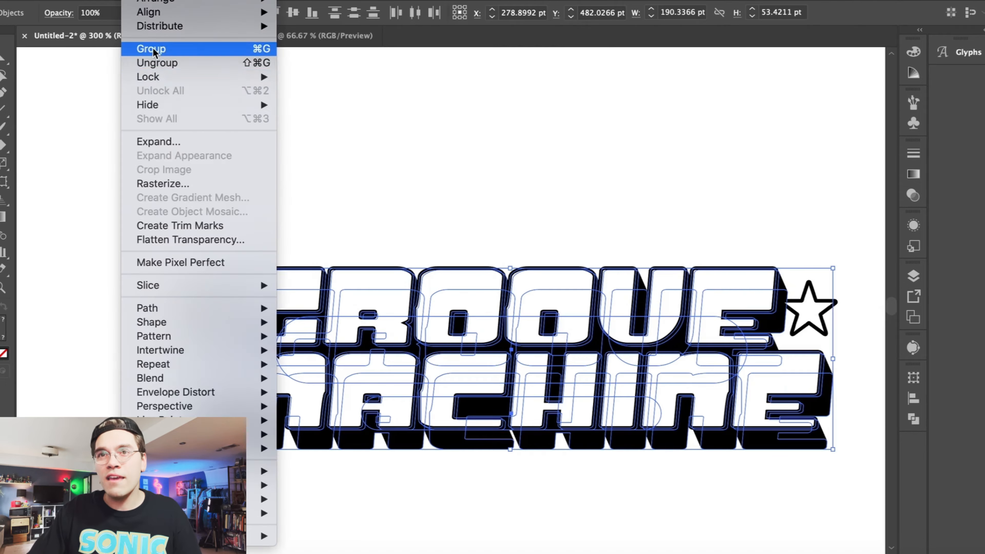
{"action": "left_click", "coordinate": [154, 48]}
- Align the star pair and the GROOVE MACHINE lettering on their horizontal centers
{"action": "left_click", "coordinate": [308, 240]}
{"action": "key", "text": "super+minus"}
{"action": "key", "text": "super+minus"}
{"action": "left_click_drag", "start_coordinate": [308, 240], "coordinate": [446, 334]}
{"action": "left_click", "coordinate": [231, 13]}
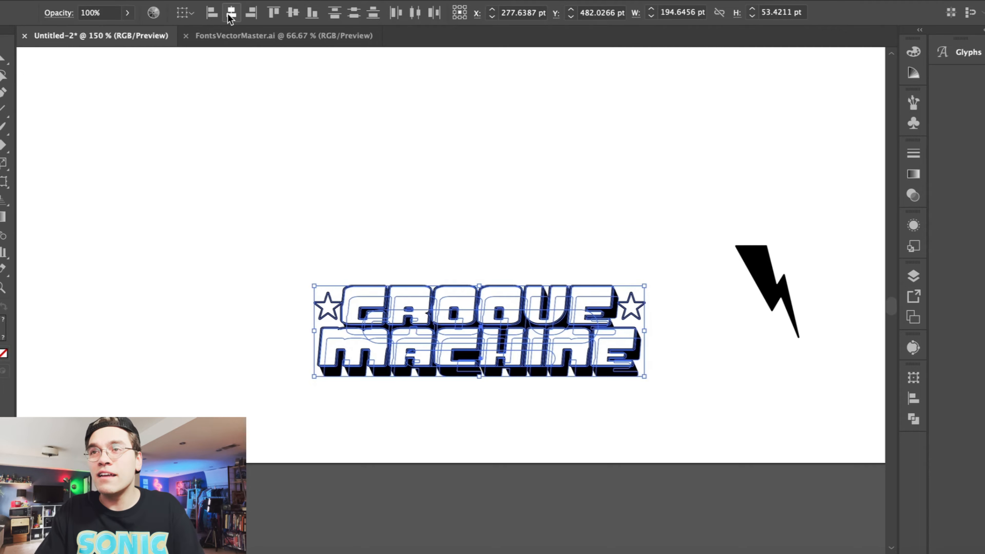
- Rotate the lightning bolt so it points down and to the left, and place it behind the left end of the lettering
{"action": "left_click", "coordinate": [403, 190]}
{"action": "left_click_drag", "start_coordinate": [765, 276], "coordinate": [331, 330]}
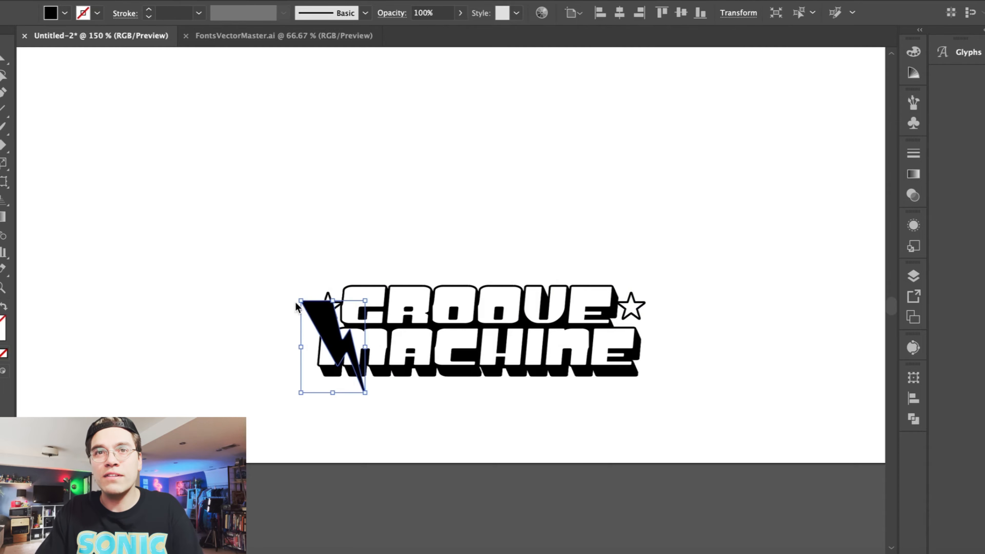
{"action": "left_click_drag", "start_coordinate": [297, 300], "coordinate": [392, 309]}
{"action": "left_click_drag", "start_coordinate": [356, 352], "coordinate": [324, 335]}
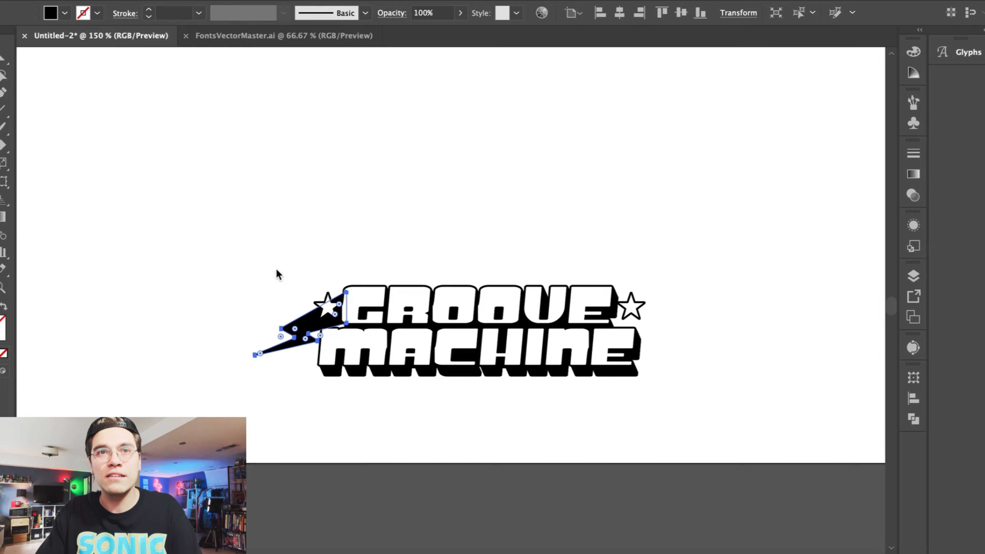
{"action": "left_click", "coordinate": [262, 232]}
{"action": "key", "text": "super+plus"}
{"action": "left_click_drag", "start_coordinate": [254, 345], "coordinate": [254, 341]}
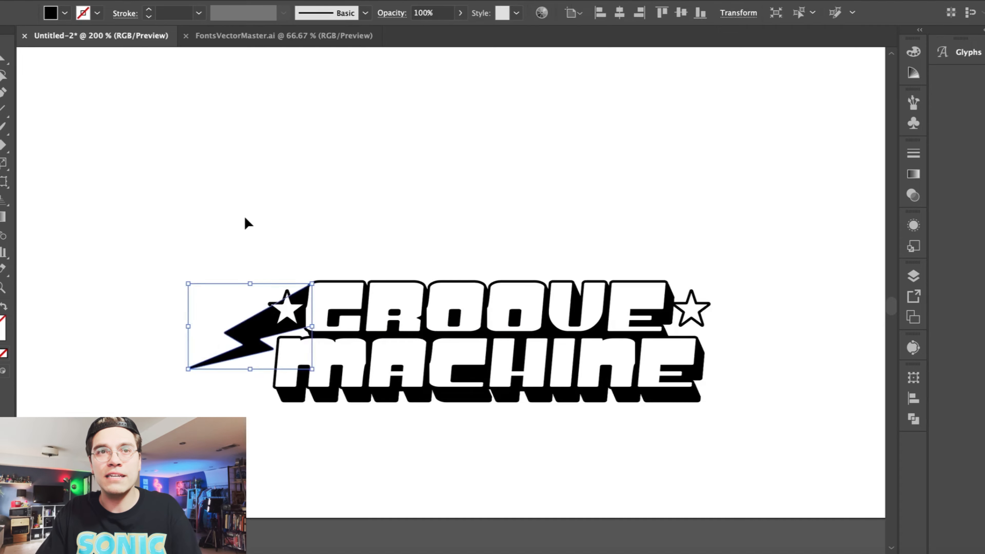
{"action": "left_click", "coordinate": [246, 220]}
{"action": "left_click", "coordinate": [256, 330]}
{"action": "key", "text": "super+minus"}
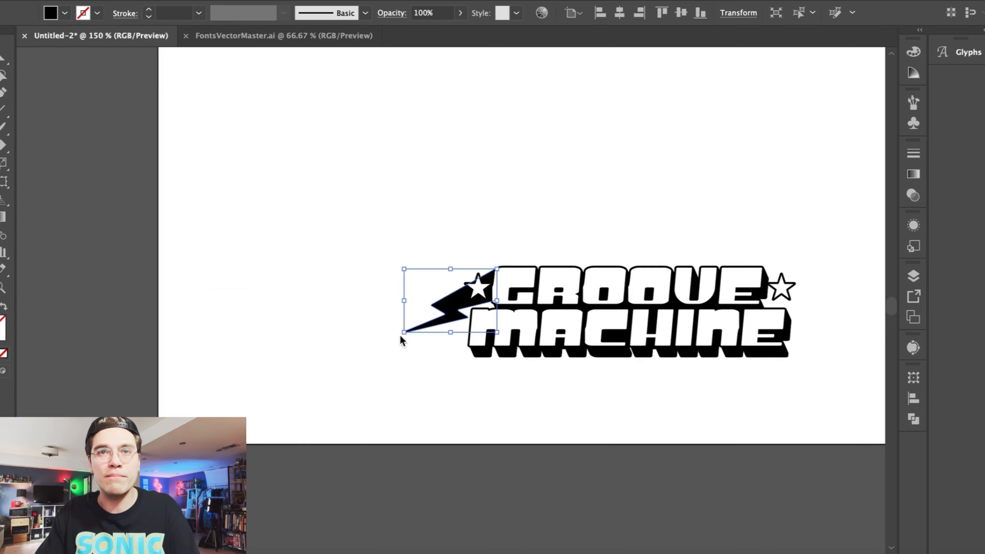
- Enlarge the lightning bolt so it sweeps out well below the left end of MACHINE
{"action": "mouse_move", "coordinate": [402, 342]}
{"action": "left_mouse_down"}
{"action": "mouse_move", "coordinate": [347, 379]}
{"action": "mouse_move", "coordinate": [281, 465]}
{"action": "mouse_move", "coordinate": [444, 344]}
{"action": "mouse_move", "coordinate": [409, 346]}
{"action": "left_mouse_up"}
{"action": "left_click", "coordinate": [376, 306]}
{"action": "left_click", "coordinate": [369, 238]}
{"action": "scroll", "coordinate": [369, 238], "scroll_direction": "up", "scroll_amount": 1}
{"action": "scroll", "coordinate": [369, 237], "scroll_direction": "right", "scroll_amount": 3}
- Duplicate the large bolt, mirror the copy horizontally and move it to the right end of the lettering
{"action": "left_click_drag", "start_coordinate": [357, 366], "coordinate": [523, 392]}
{"action": "left_click", "coordinate": [311, 332]}
{"action": "left_click", "coordinate": [340, 378]}
{"action": "left_click", "coordinate": [128, 2]}
{"action": "left_click", "coordinate": [312, 37]}
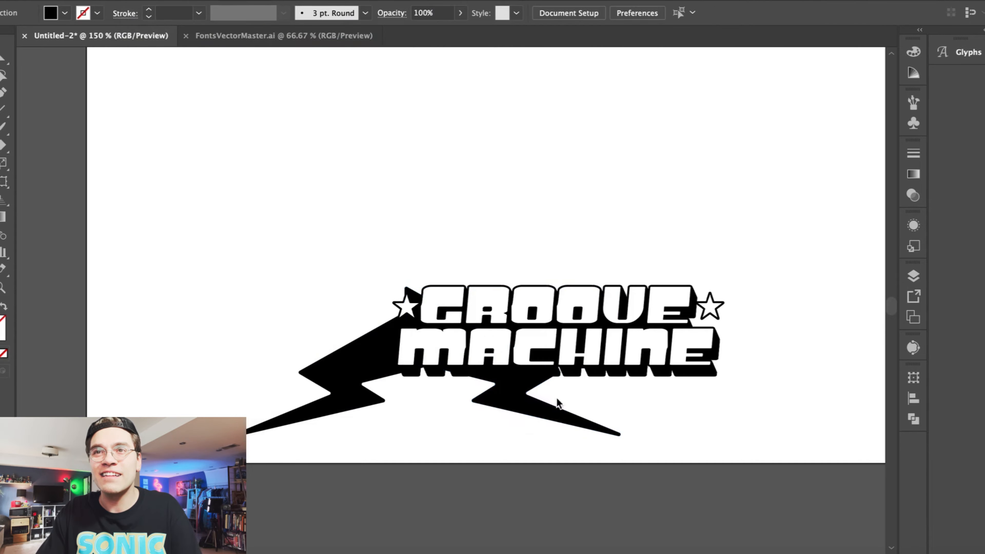
{"action": "left_click_drag", "start_coordinate": [557, 404], "coordinate": [821, 404]}
{"action": "left_click", "coordinate": [327, 394], "text": "shift"}
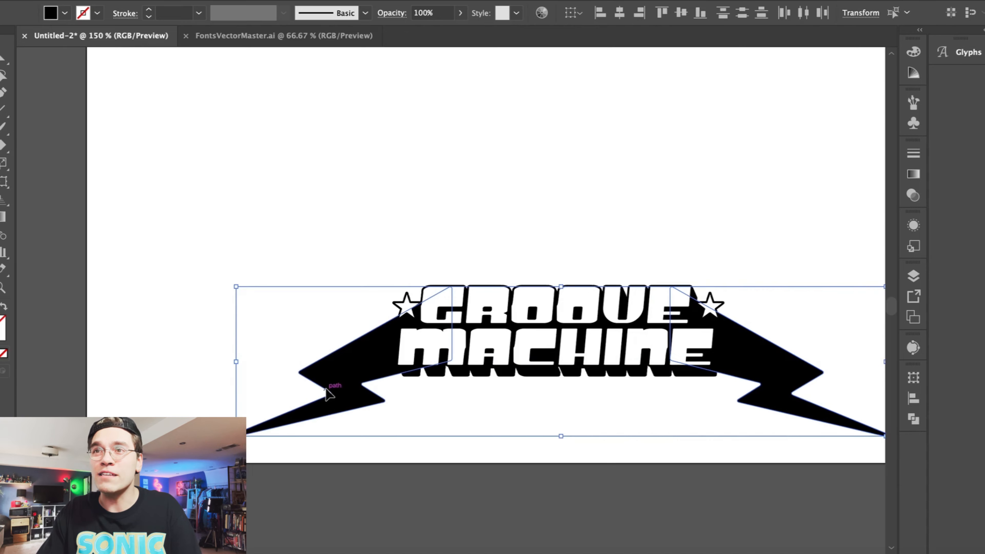
{"action": "left_click_drag", "start_coordinate": [325, 389], "coordinate": [335, 391]}
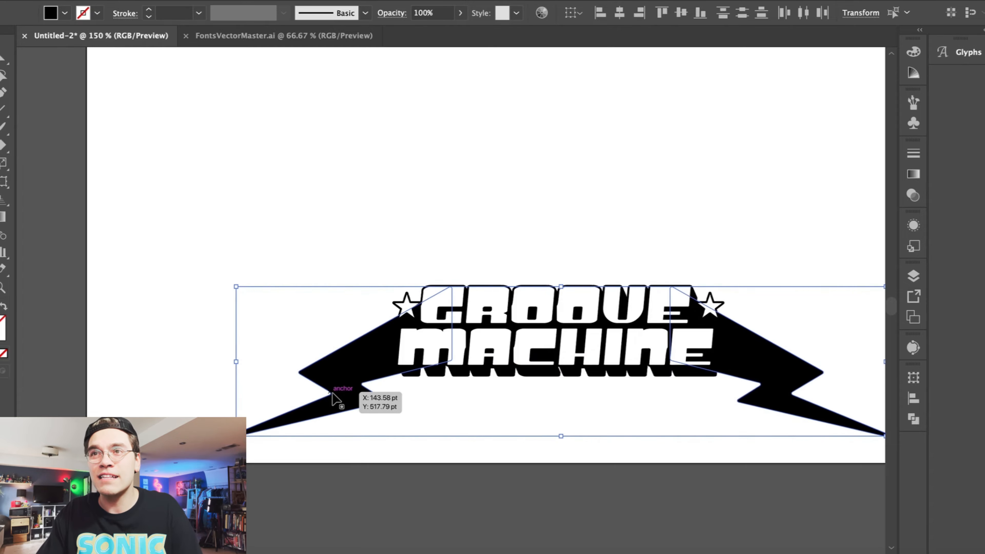
- Delete the mirrored bolt at the right end of the lettering
{"action": "left_click", "coordinate": [323, 203]}
{"action": "scroll", "coordinate": [323, 202], "scroll_direction": "right", "scroll_amount": 5}
{"action": "left_click", "coordinate": [653, 420]}
{"action": "key", "text": "Delete"}
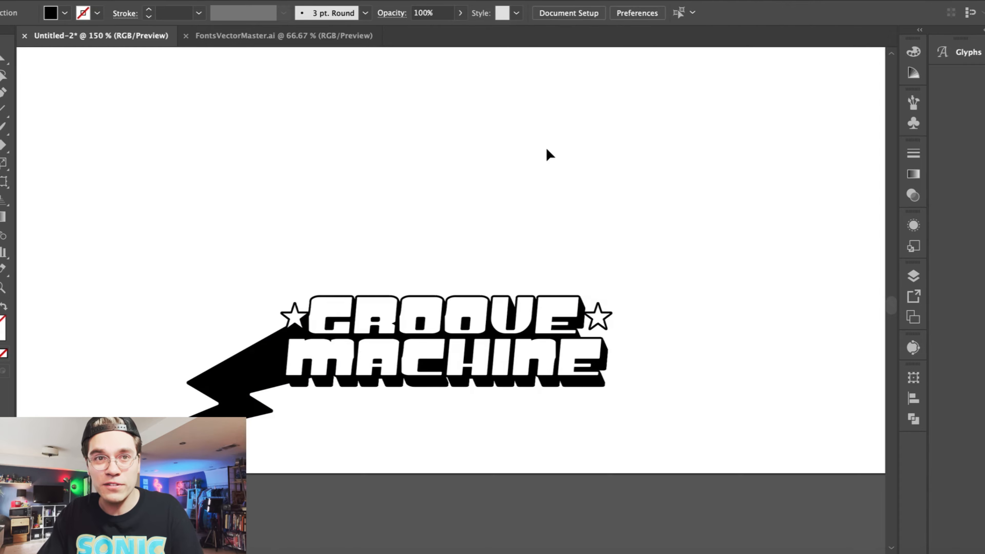
- Shrink the remaining bolt, set it beside MACHINE and duplicate it to the right side of the lettering
{"action": "left_click", "coordinate": [226, 378]}
{"action": "left_click_drag", "start_coordinate": [125, 447], "coordinate": [224, 377]}
{"action": "left_click_drag", "start_coordinate": [280, 345], "coordinate": [644, 387]}
- Mirror the right bolt horizontally and send it behind the lettering at the end of MACHINE
{"action": "left_click", "coordinate": [242, 348]}
{"action": "left_click", "coordinate": [133, 0]}
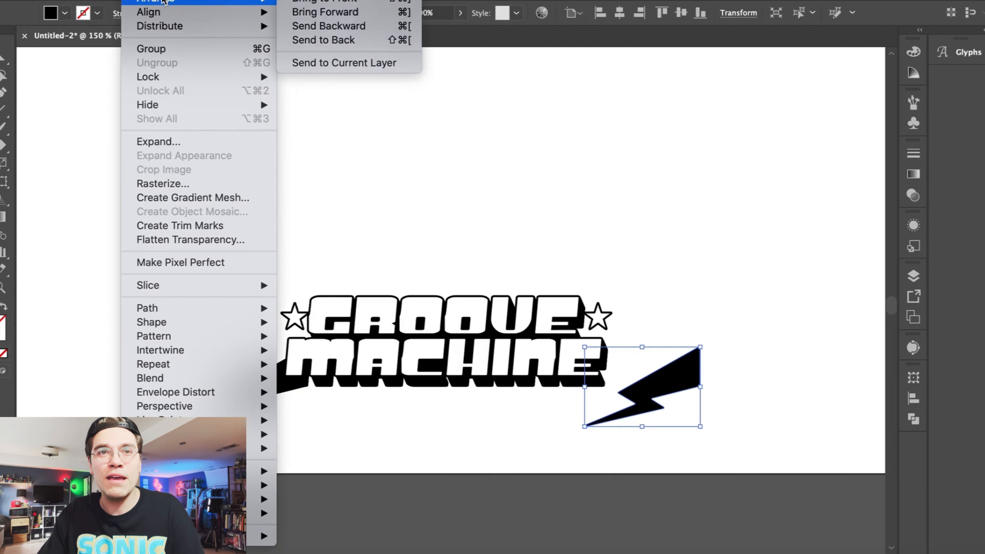
{"action": "mouse_move", "coordinate": [147, 0]}
{"action": "left_click", "coordinate": [308, 39]}
{"action": "left_click", "coordinate": [640, 342]}
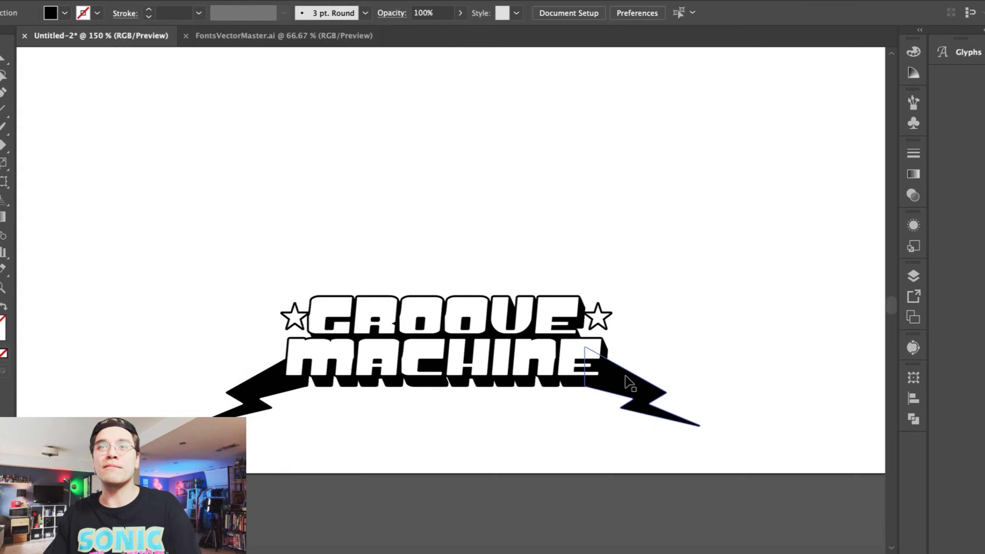
- Group the left and right lightning bolts together
{"action": "left_click", "coordinate": [626, 384]}
{"action": "left_click", "coordinate": [256, 392], "text": "shift"}
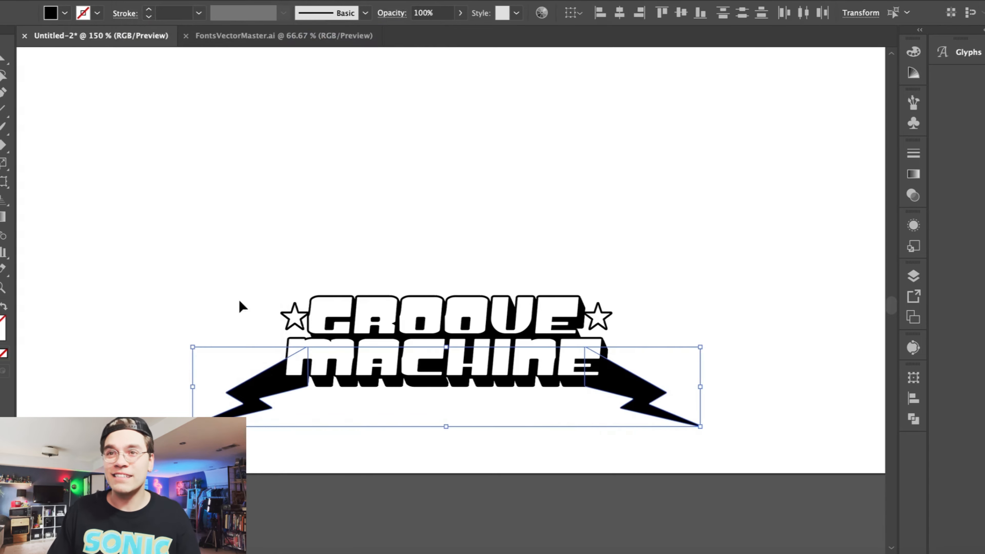
{"action": "left_click", "coordinate": [134, 0]}
{"action": "left_click", "coordinate": [145, 51]}
- Try aligning the bolts, stars and lettering on their vertical centers, and undo that alignment
{"action": "left_click_drag", "start_coordinate": [171, 249], "coordinate": [780, 476]}
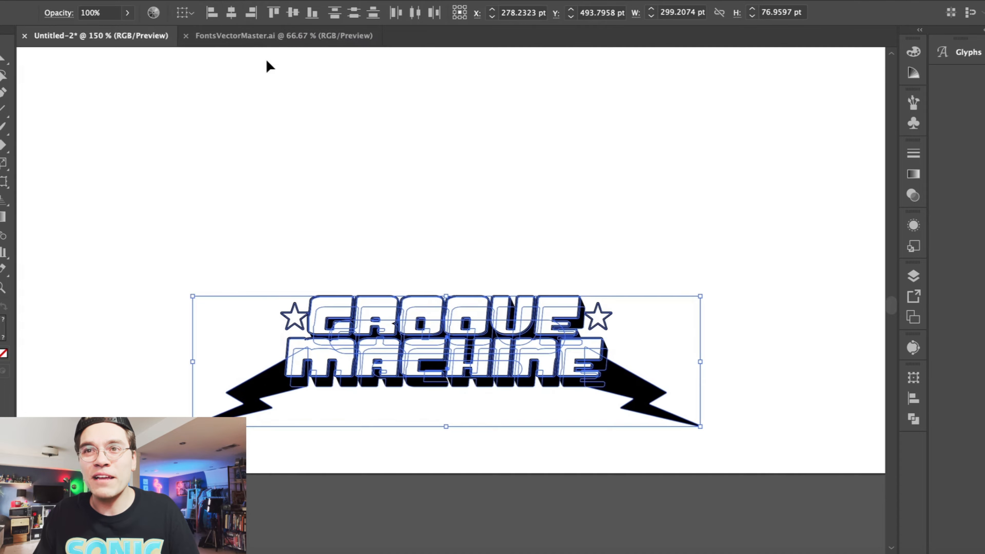
{"action": "left_click", "coordinate": [293, 14]}
{"action": "left_click", "coordinate": [342, 131]}
{"action": "key", "text": "super+z"}
{"action": "left_click", "coordinate": [250, 250]}
- Copy the whole GROOVE MACHINE logo, switch to Photoshop and paste it into the Untitled-1 poster
{"action": "left_click_drag", "start_coordinate": [250, 252], "coordinate": [709, 435]}
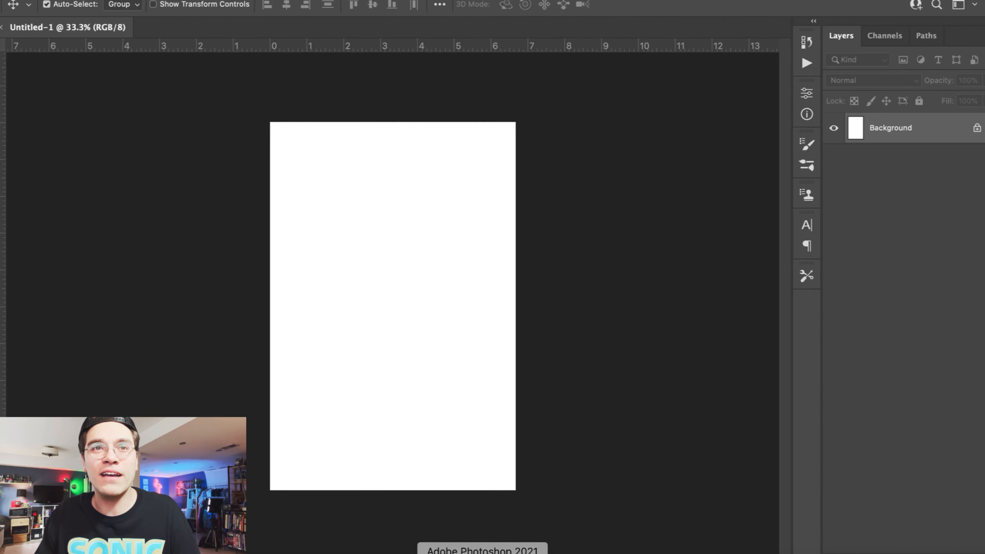
{"action": "key", "text": "super+v"}
{"action": "key", "text": "Return"}
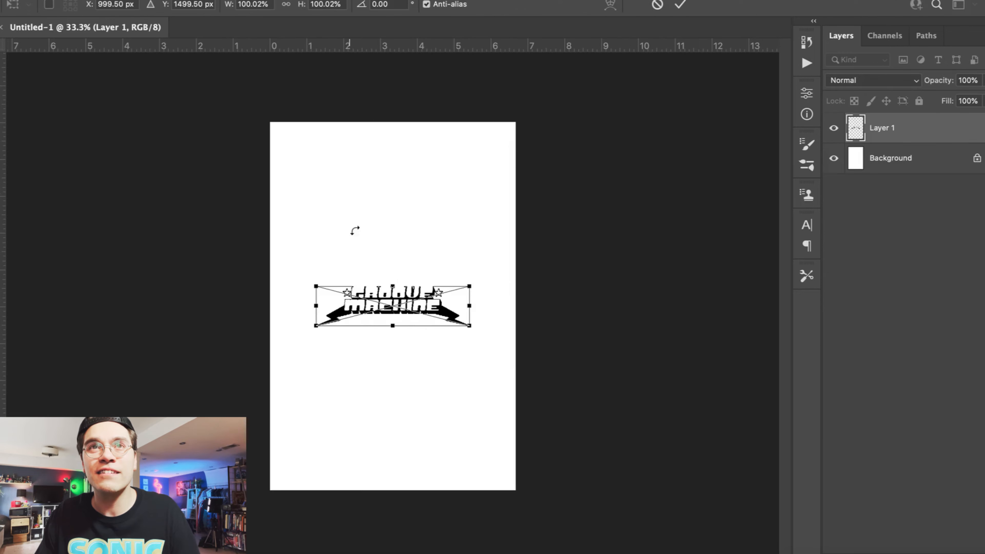
- Scale the pasted logo to about 168% so it spans the page width, and move it to the top of the poster
{"action": "left_click_drag", "start_coordinate": [312, 289], "coordinate": [264, 273]}
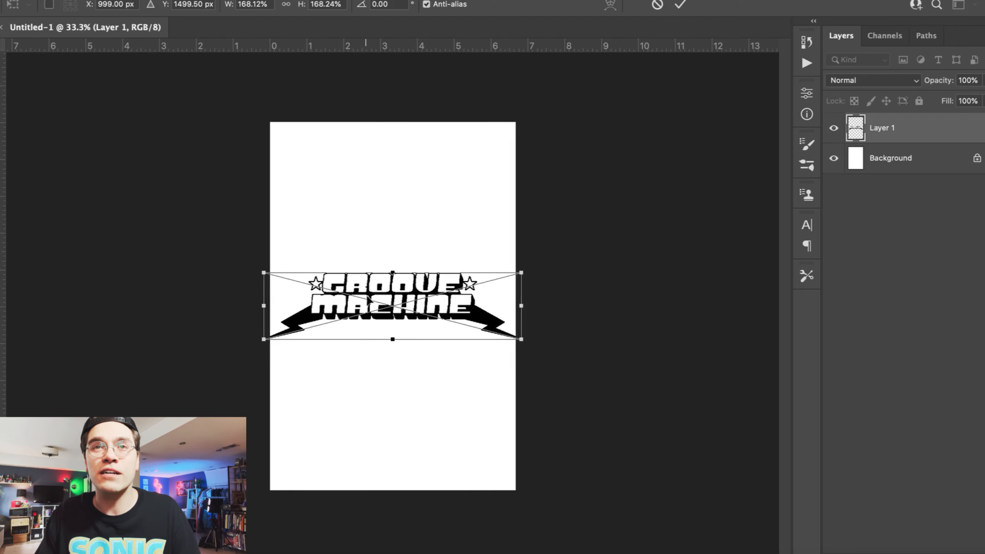
{"action": "left_click_drag", "start_coordinate": [373, 285], "coordinate": [374, 157]}
{"action": "key", "text": "Return"}
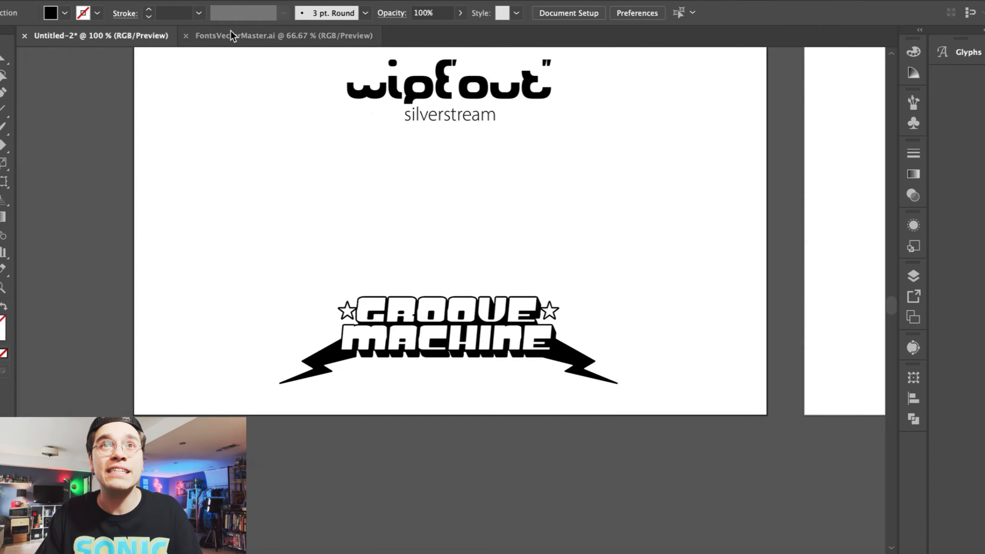
- Switch to FontsVectorMaster.ai in Illustrator and examine the heads, glasses and facial features on the Mascot Maker sheet
{"action": "left_click", "coordinate": [232, 36]}
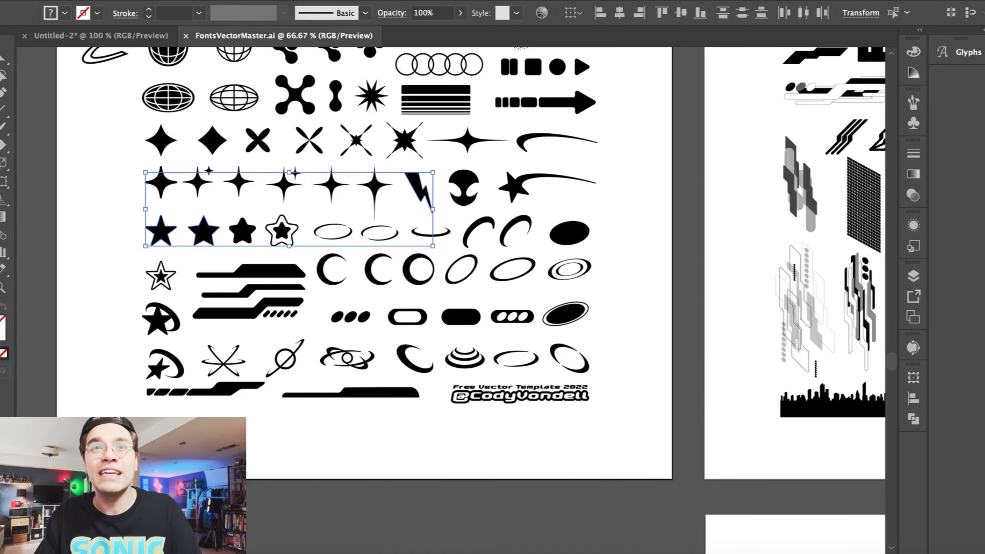
{"action": "scroll", "coordinate": [465, 271], "scroll_direction": "down", "scroll_amount": 15}
{"action": "scroll", "coordinate": [450, 301], "scroll_direction": "right", "scroll_amount": 8}
{"action": "scroll", "coordinate": [450, 301], "scroll_direction": "up", "scroll_amount": 10}
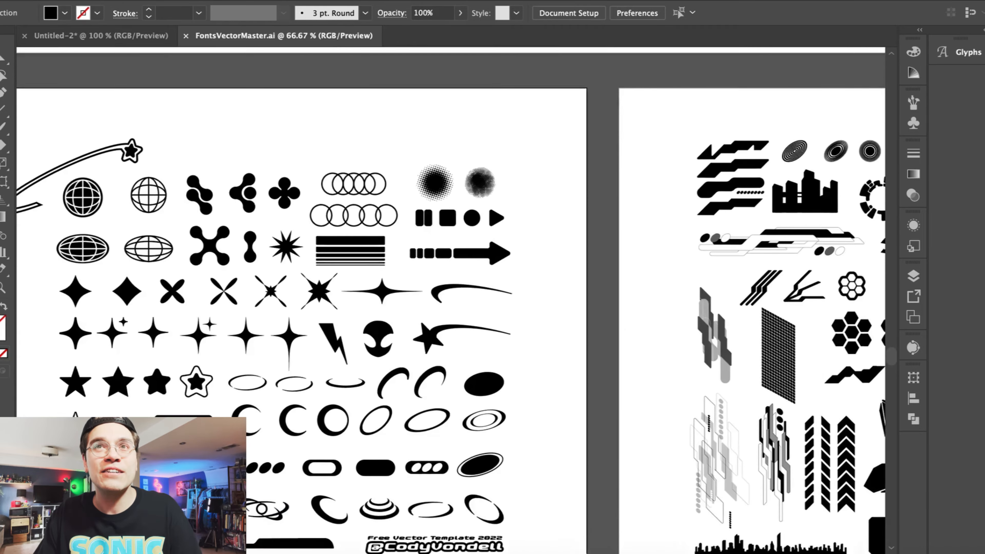
{"action": "key", "text": "super+minus"}
{"action": "key", "text": "super+minus"}
{"action": "scroll", "coordinate": [450, 301], "scroll_direction": "up", "scroll_amount": 6}
{"action": "scroll", "coordinate": [450, 300], "scroll_direction": "right", "scroll_amount": 12}
{"action": "key", "text": "super+equal"}
{"action": "key", "text": "super+equal"}
{"action": "scroll", "coordinate": [113, 321], "scroll_direction": "down", "scroll_amount": 6}
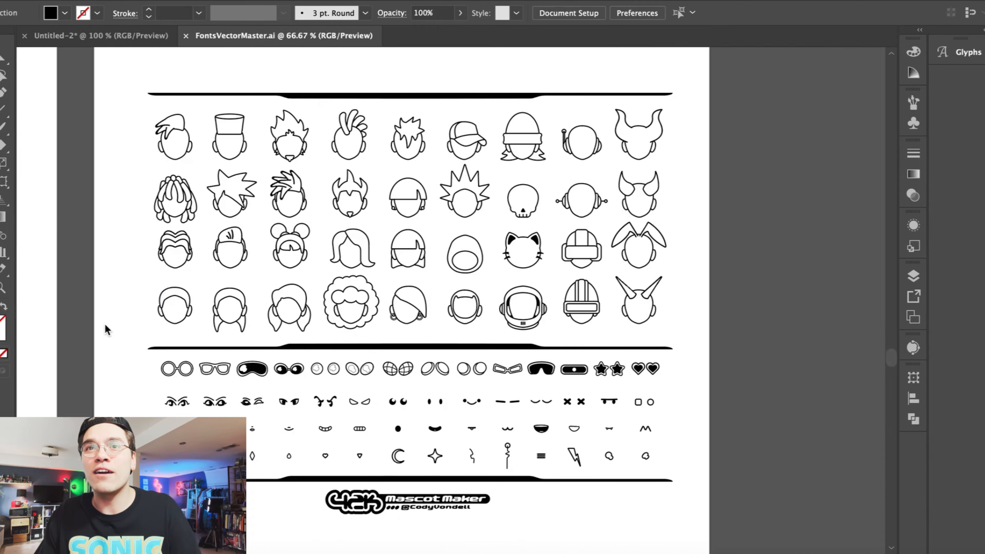
{"action": "left_click_drag", "start_coordinate": [127, 241], "coordinate": [160, 261]}
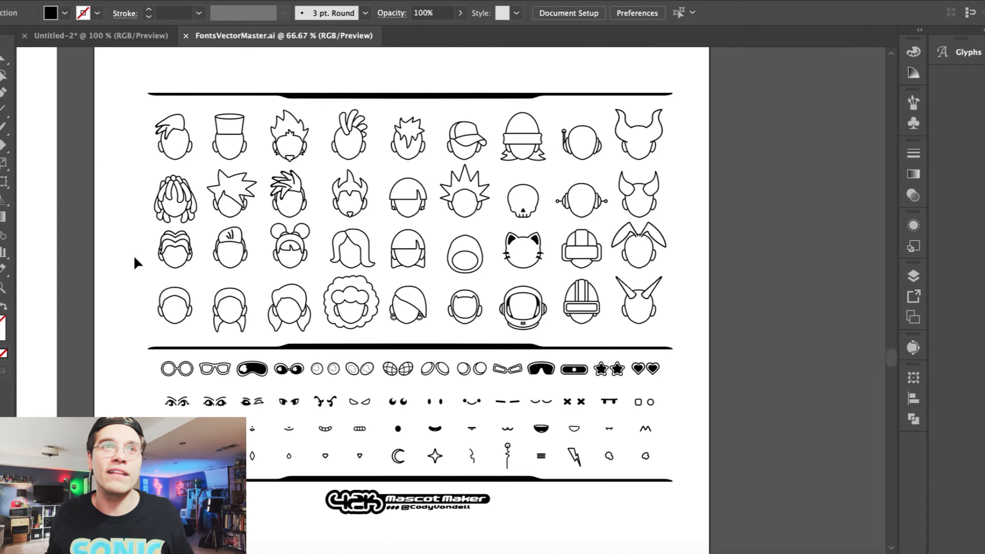
{"action": "key", "text": "super+equal"}
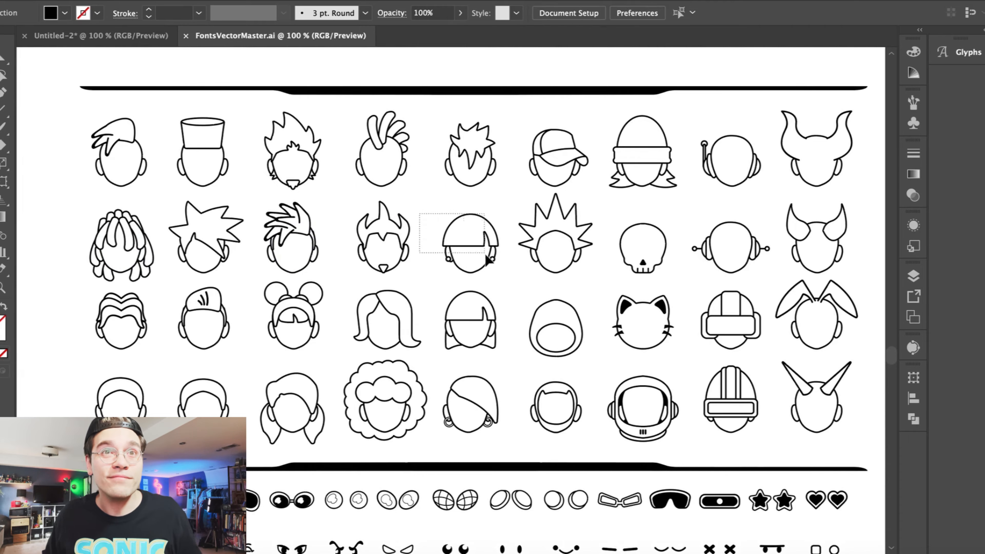
{"action": "left_click_drag", "start_coordinate": [487, 259], "coordinate": [489, 262]}
{"action": "scroll", "coordinate": [503, 265], "scroll_direction": "down", "scroll_amount": 1}
- Copy the head with two hair buns, the shiny round sunglasses and a small mouth, and paste them on the empty canvas
{"action": "left_click", "coordinate": [266, 241]}
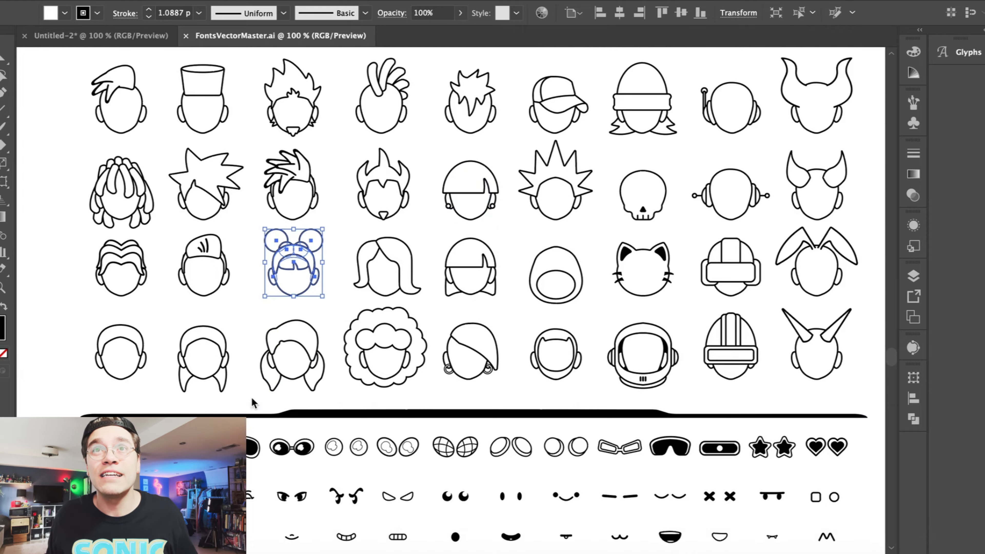
{"action": "left_click", "coordinate": [304, 449], "text": "shift"}
{"action": "scroll", "coordinate": [495, 399], "scroll_direction": "down", "scroll_amount": 3}
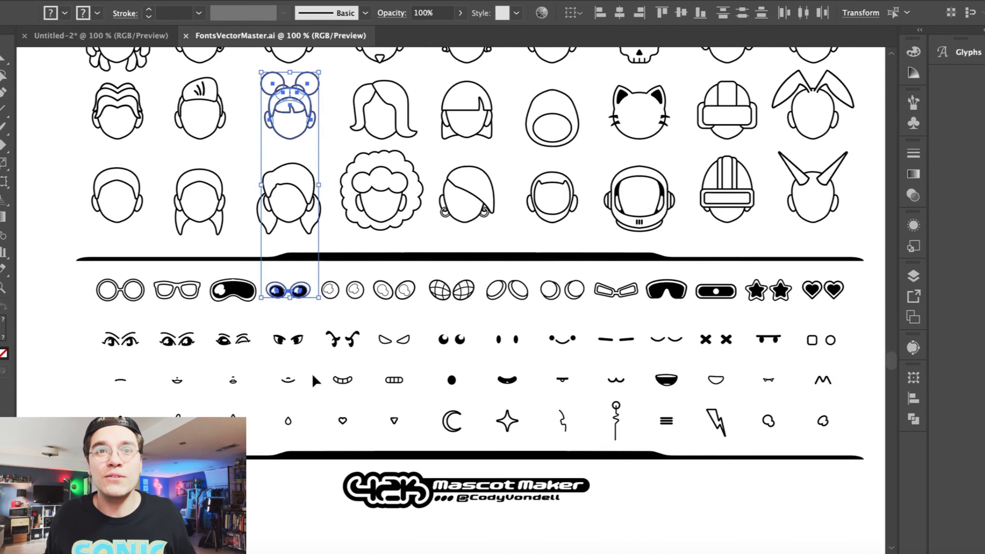
{"action": "left_click_drag", "start_coordinate": [173, 374], "coordinate": [197, 388]}
{"action": "key", "text": "super+c"}
{"action": "scroll", "coordinate": [197, 388], "scroll_direction": "right", "scroll_amount": 15}
{"action": "key", "text": "super+v"}
{"action": "left_click", "coordinate": [354, 357]}
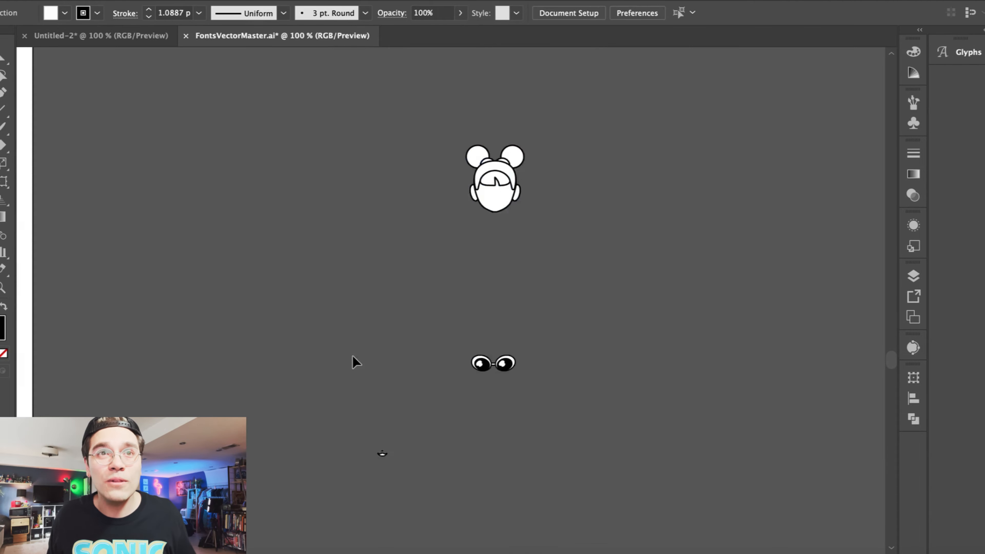
- Cut and re-paste the sunglasses and the mouth so they stack in front of the head
{"action": "key", "text": "super+equal"}
{"action": "left_click_drag", "start_coordinate": [501, 400], "coordinate": [495, 184]}
{"action": "key", "text": "super+x"}
{"action": "key", "text": "super+v"}
{"action": "left_click", "coordinate": [495, 185]}
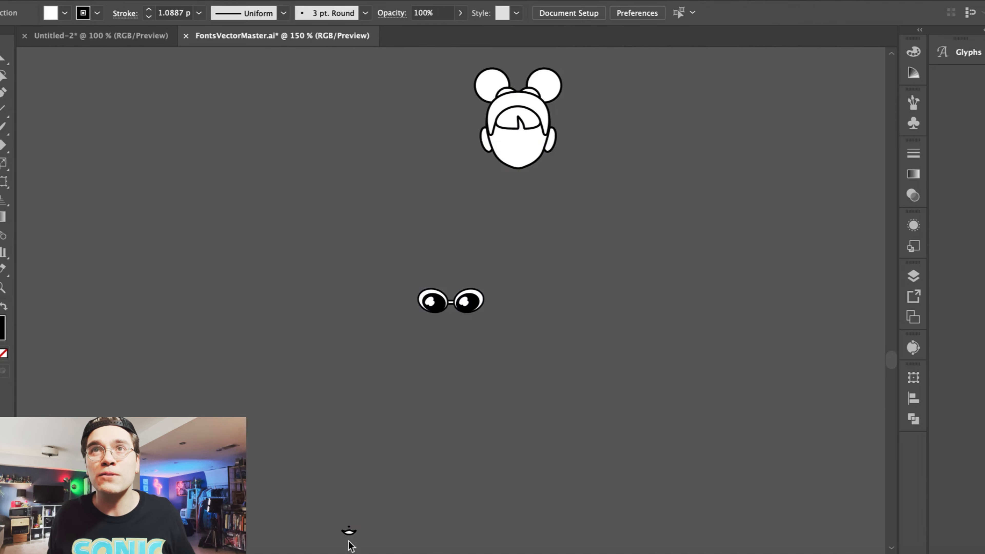
{"action": "left_click", "coordinate": [348, 534]}
{"action": "key", "text": "super+x"}
{"action": "key", "text": "super+v"}
{"action": "left_click", "coordinate": [358, 285]}
- Position the sunglasses and the mouth on the face of the head with two hair buns
{"action": "key", "text": "super+equal"}
{"action": "key", "text": "super+equal"}
{"action": "scroll", "coordinate": [358, 285], "scroll_direction": "up", "scroll_amount": 2}
{"action": "left_click_drag", "start_coordinate": [416, 414], "coordinate": [550, 128]}
{"action": "left_click_drag", "start_coordinate": [443, 411], "coordinate": [573, 96]}
{"action": "left_click", "coordinate": [576, 241]}
{"action": "scroll", "coordinate": [576, 241], "scroll_direction": "up", "scroll_amount": 8}
{"action": "left_click_drag", "start_coordinate": [424, 227], "coordinate": [578, 342]}
{"action": "left_click", "coordinate": [357, 267]}
- Select and copy the head wearing headphones with antennas on both sides from the Mascot Maker sheet
{"action": "key", "text": "super+minus"}
{"action": "key", "text": "super+minus"}
{"action": "key", "text": "super+minus"}
{"action": "scroll", "coordinate": [357, 267], "scroll_direction": "left", "scroll_amount": 4}
{"action": "key", "text": "super+minus"}
{"action": "scroll", "coordinate": [358, 266], "scroll_direction": "left", "scroll_amount": 10}
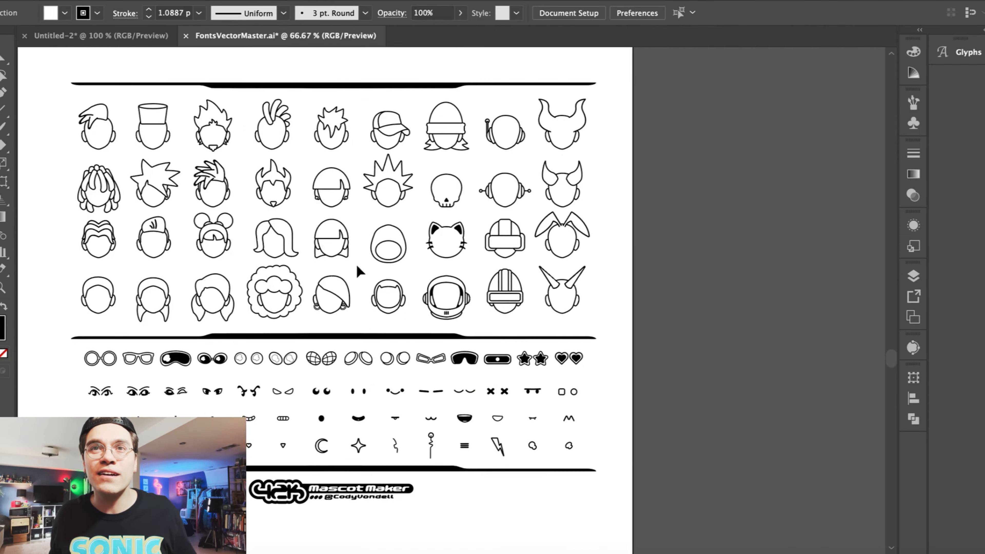
{"action": "scroll", "coordinate": [357, 266], "scroll_direction": "down", "scroll_amount": 2}
{"action": "scroll", "coordinate": [357, 272], "scroll_direction": "up", "scroll_amount": 5}
{"action": "scroll", "coordinate": [368, 260], "scroll_direction": "down", "scroll_amount": 1}
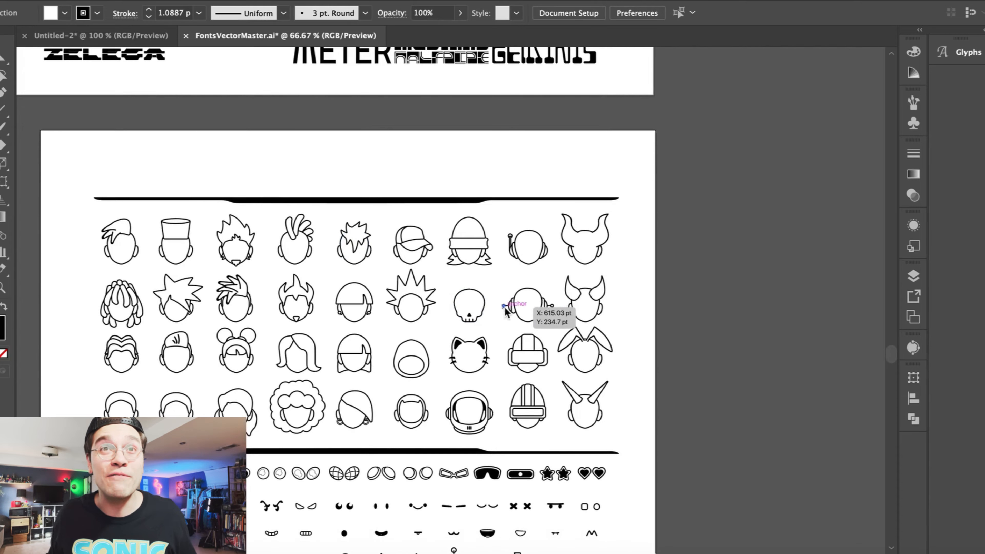
{"action": "left_click", "coordinate": [514, 312]}
- Paste the headphone head on the empty canvas beside the assembled mascot face
{"action": "key", "text": "super+equal"}
{"action": "key", "text": "super+equal"}
{"action": "key", "text": "super+equal"}
{"action": "scroll", "coordinate": [508, 308], "scroll_direction": "right", "scroll_amount": 12}
{"action": "key", "text": "super+equal"}
{"action": "key", "text": "super+equal"}
{"action": "scroll", "coordinate": [547, 316], "scroll_direction": "right", "scroll_amount": 12}
{"action": "scroll", "coordinate": [547, 315], "scroll_direction": "down", "scroll_amount": 5}
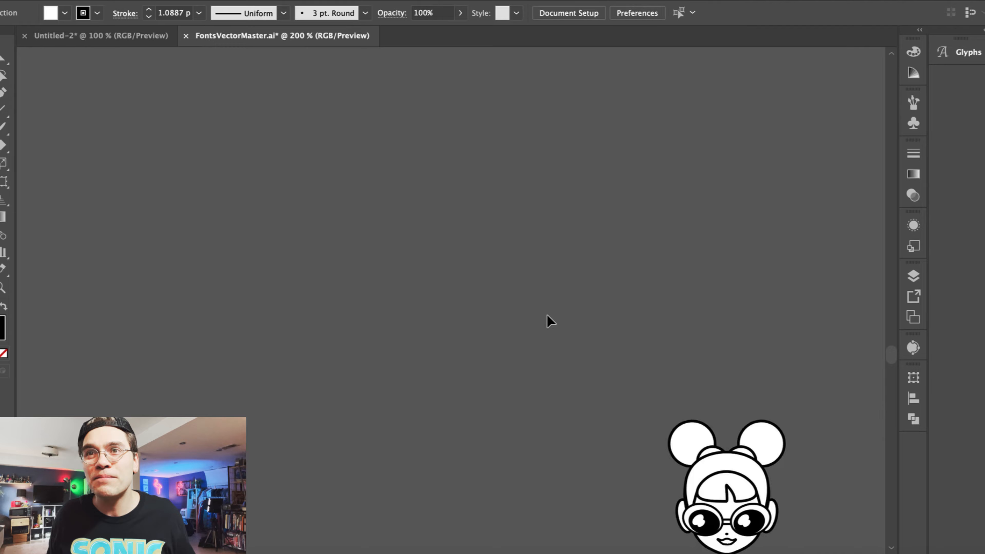
{"action": "key", "text": "super+equal"}
{"action": "scroll", "coordinate": [548, 321], "scroll_direction": "down", "scroll_amount": 5}
{"action": "scroll", "coordinate": [548, 321], "scroll_direction": "right", "scroll_amount": 6}
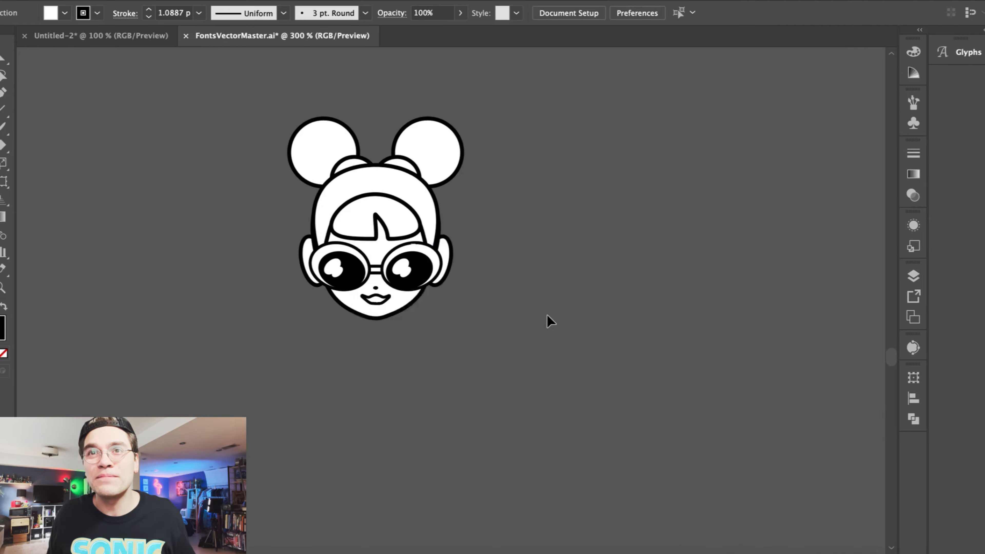
{"action": "key", "text": "super+v"}
- Delete the blank head from the pasted headphone artwork and fit the headphones over the mascot's ears
{"action": "left_click", "coordinate": [547, 402]}
{"action": "double_click", "coordinate": [459, 340]}
{"action": "left_click", "coordinate": [459, 341]}
{"action": "key", "text": "Delete"}
{"action": "double_click", "coordinate": [504, 505]}
{"action": "left_click_drag", "start_coordinate": [371, 282], "coordinate": [278, 222]}
- Ungroup the mascot's head and arrange the layering so the sunglasses sit in front of the headphones
{"action": "left_click", "coordinate": [348, 314]}
{"action": "left_click", "coordinate": [348, 301]}
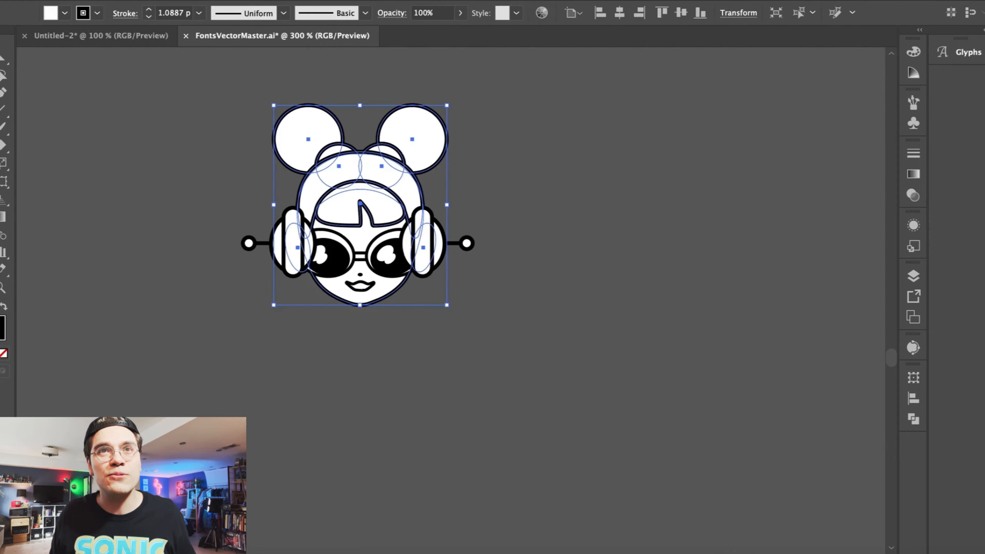
{"action": "left_click", "coordinate": [136, 0]}
{"action": "left_click", "coordinate": [182, 62]}
{"action": "left_click", "coordinate": [253, 227]}
{"action": "left_click", "coordinate": [287, 258]}
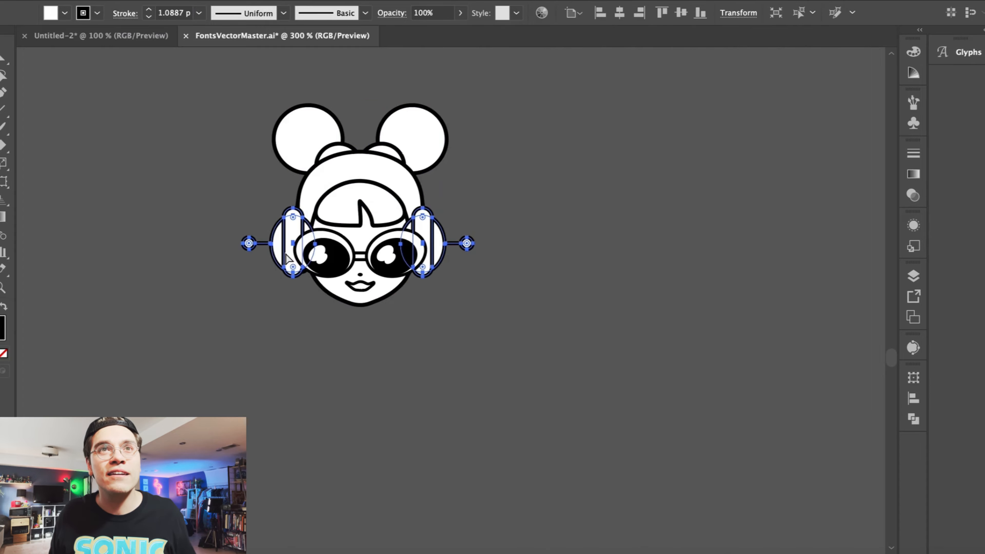
- Lock the headphones and remove the ears from the mascot's isolated head group
{"action": "left_click", "coordinate": [259, 185]}
{"action": "left_click", "coordinate": [288, 250]}
{"action": "left_click", "coordinate": [136, 0]}
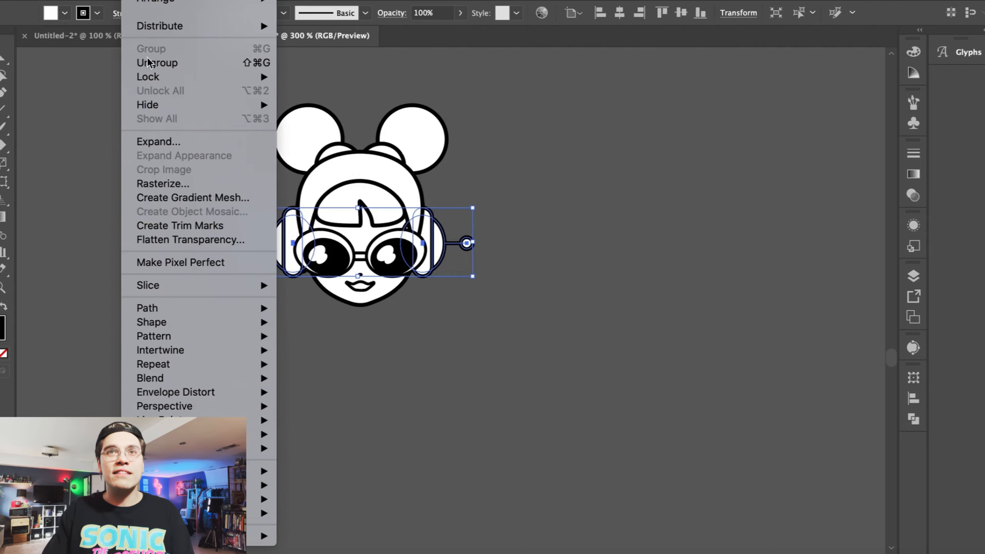
{"action": "mouse_move", "coordinate": [182, 77]}
{"action": "left_click", "coordinate": [314, 77]}
{"action": "double_click", "coordinate": [361, 233]}
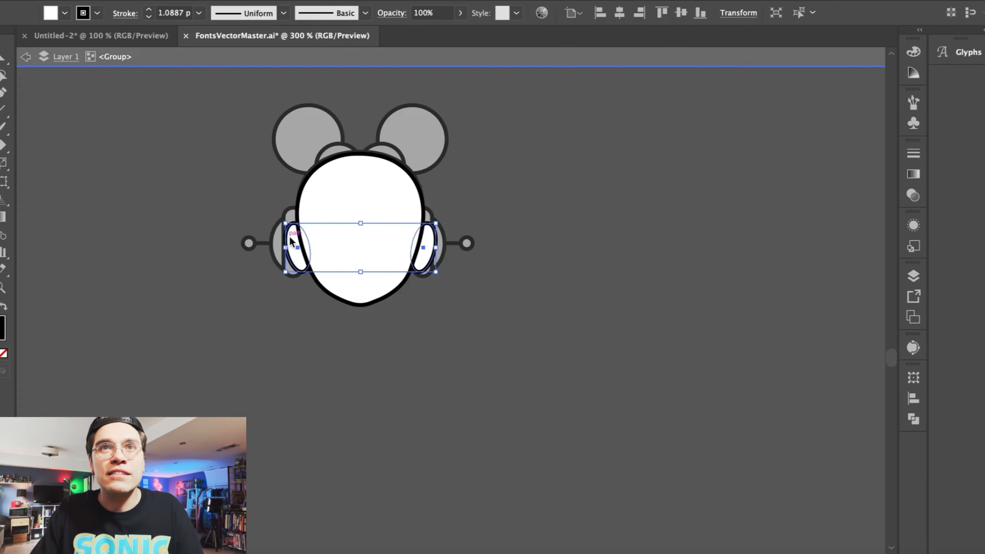
{"action": "double_click", "coordinate": [435, 326]}
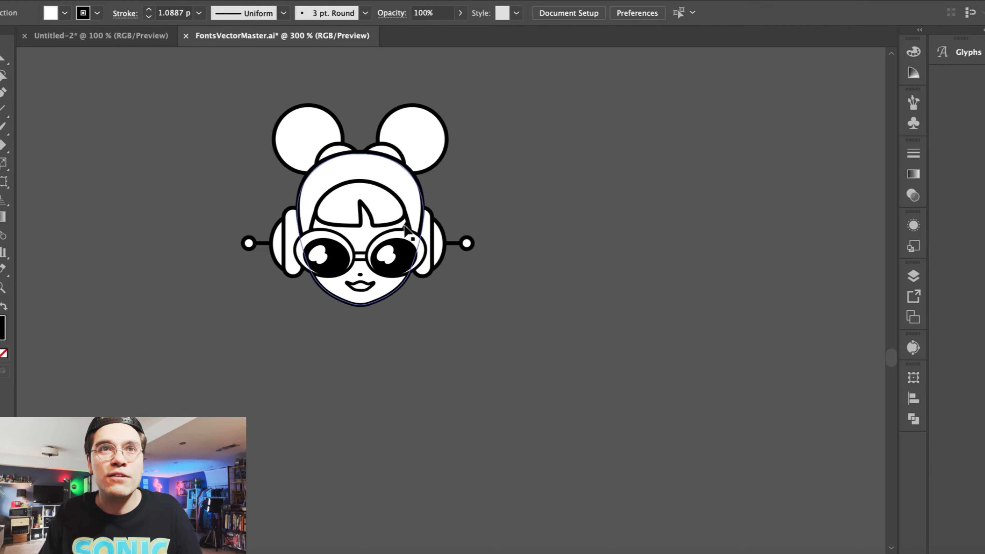
- Unlock all objects and align the mascot's head, hair, glasses and headphones on their horizontal centers
{"action": "left_click", "coordinate": [414, 223]}
{"action": "left_click", "coordinate": [435, 259]}
{"action": "left_click", "coordinate": [136, 0]}
{"action": "left_click", "coordinate": [175, 90]}
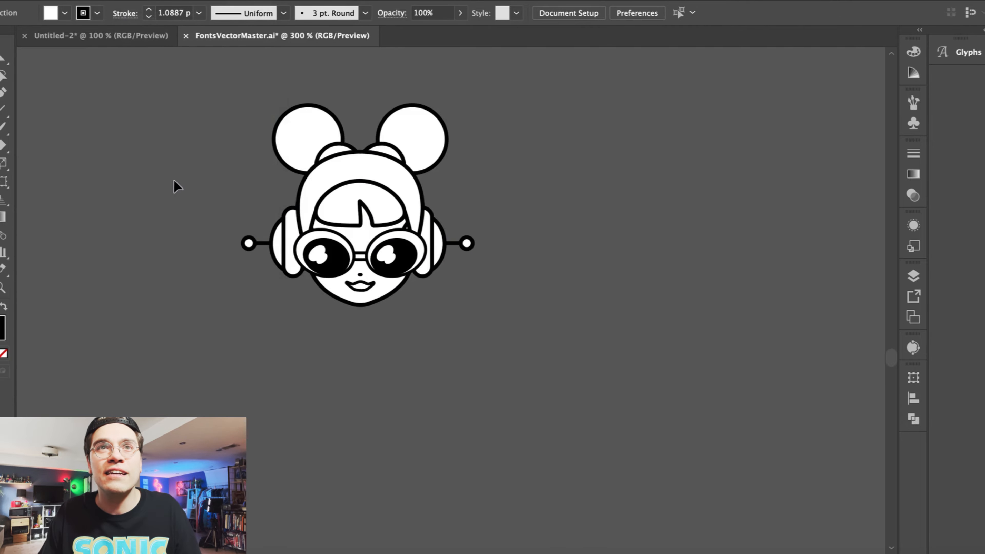
{"action": "left_click", "coordinate": [282, 267]}
{"action": "left_click_drag", "start_coordinate": [220, 118], "coordinate": [543, 378]}
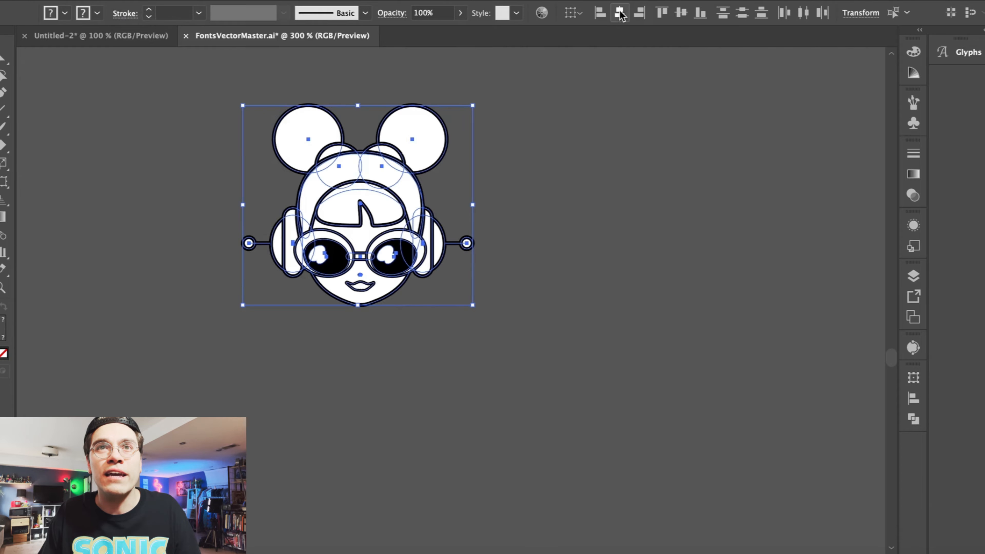
{"action": "left_click", "coordinate": [642, 269]}
- Copy the complete mascot and paste it into the Photoshop poster as pixels, enlarged below the GROOVE MACHINE logo
{"action": "left_click_drag", "start_coordinate": [227, 91], "coordinate": [225, 89]}
{"action": "key", "text": "super+c"}
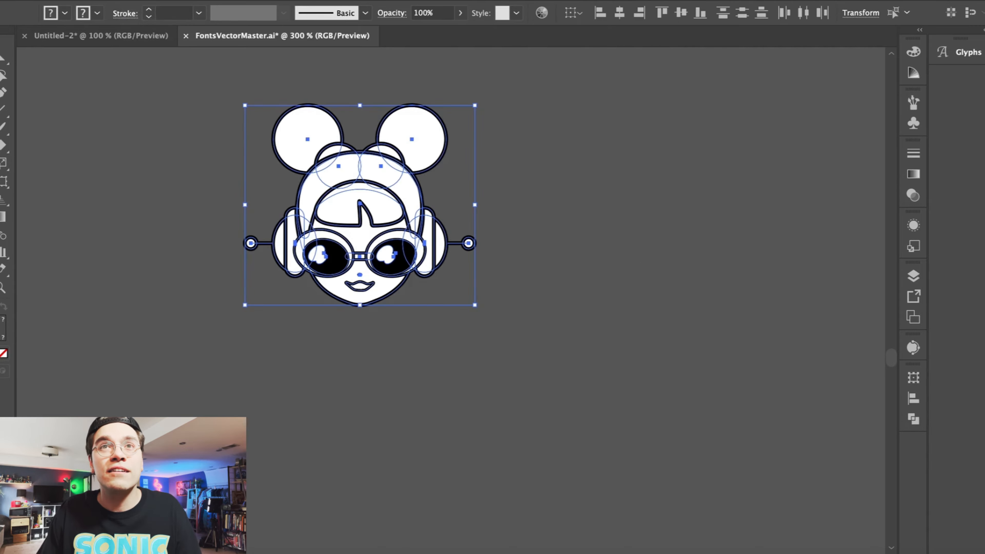
{"action": "left_click", "coordinate": [484, 553]}
{"action": "key", "text": "super+v"}
{"action": "key", "text": "Return"}
{"action": "left_click_drag", "start_coordinate": [373, 286], "coordinate": [275, 247]}
{"action": "key", "text": "Return"}
- Enlarge the GROOVE MACHINE logo layer slightly with Free Transform
{"action": "left_click", "coordinate": [361, 186]}
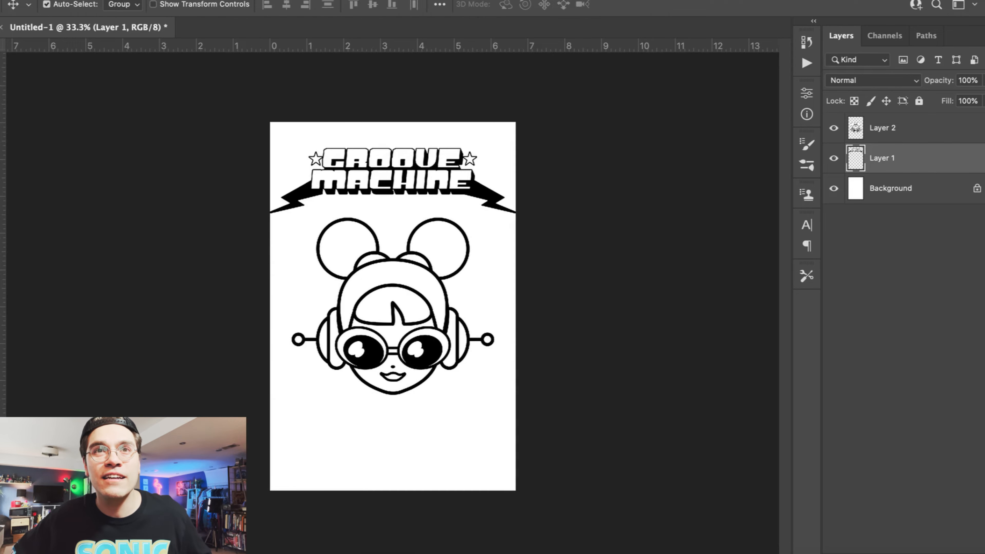
{"action": "left_click", "coordinate": [104, 0]}
{"action": "left_click", "coordinate": [157, 296]}
{"action": "left_click_drag", "start_coordinate": [265, 147], "coordinate": [252, 140]}
{"action": "key", "text": "Return"}
- Add a thin outside Stroke in yellow fff447 to the GROOVE MACHINE logo layer
{"action": "double_click", "coordinate": [923, 160]}
{"action": "left_click", "coordinate": [564, 357]}
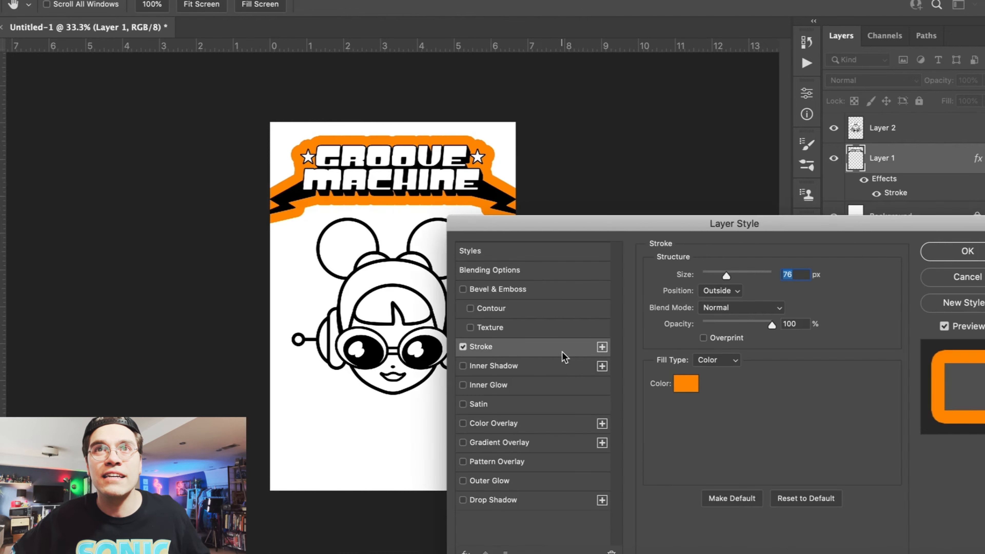
{"action": "left_click_drag", "start_coordinate": [722, 277], "coordinate": [713, 276]}
{"action": "left_click", "coordinate": [685, 383]}
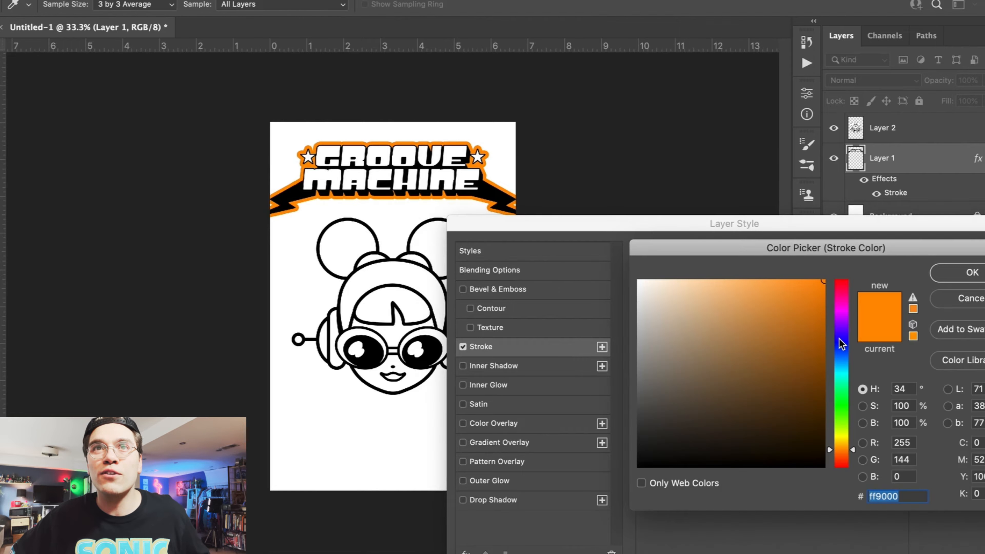
{"action": "left_click", "coordinate": [842, 318]}
{"action": "left_click_drag", "start_coordinate": [843, 318], "coordinate": [843, 310]}
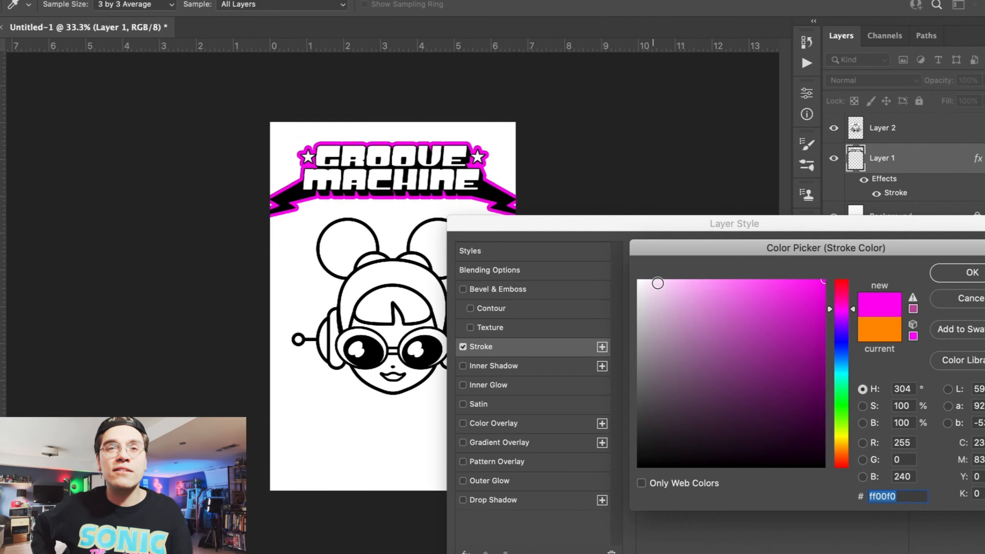
{"action": "type", "text": "fff000"}
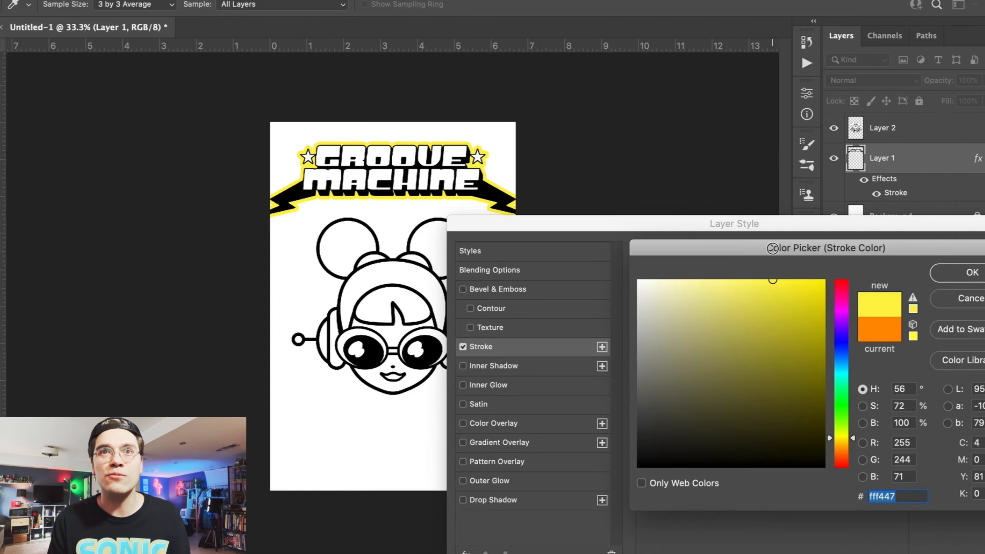
{"action": "key", "text": "Return"}
{"action": "key", "text": "Return"}
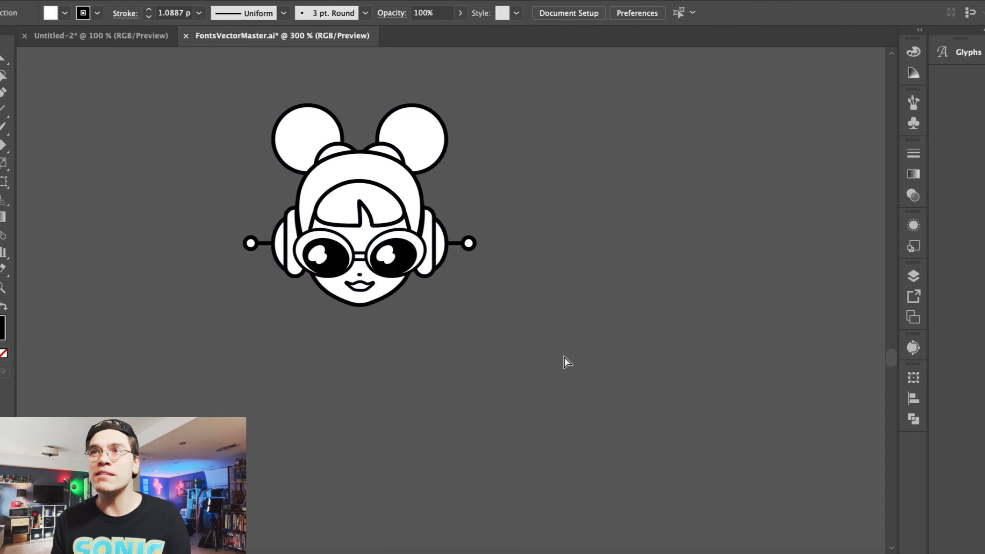
- Switch to Illustrator and copy the wide city skyline silhouette from the vector template sheet
{"action": "scroll", "coordinate": [564, 358], "scroll_direction": "down", "scroll_amount": 10}
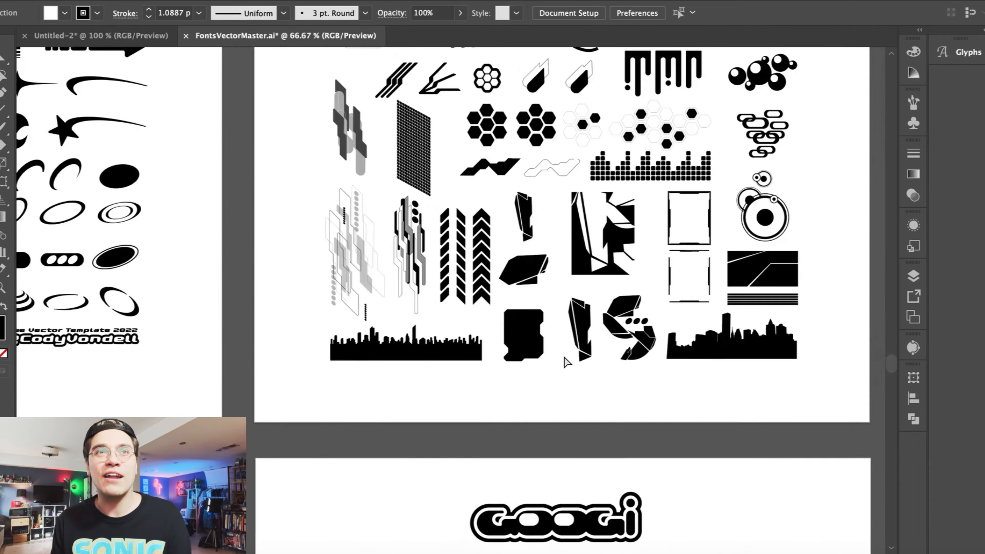
{"action": "scroll", "coordinate": [564, 358], "scroll_direction": "up", "scroll_amount": 1}
{"action": "scroll", "coordinate": [566, 356], "scroll_direction": "right", "scroll_amount": 5}
{"action": "left_click", "coordinate": [582, 346]}
{"action": "scroll", "coordinate": [594, 340], "scroll_direction": "left", "scroll_amount": 6}
{"action": "left_click", "coordinate": [342, 315]}
{"action": "left_click", "coordinate": [417, 380]}
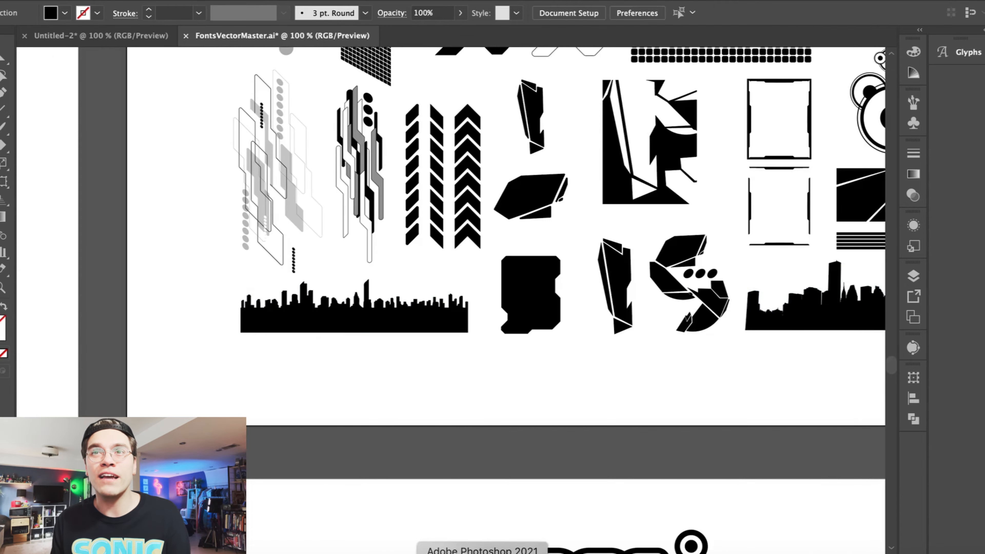
- Paste the skyline into the Photoshop poster as pixels, enlarge it past the page width and move it down behind the mascot's chin
{"action": "left_click", "coordinate": [482, 553]}
{"action": "key", "text": "super+v"}
{"action": "key", "text": "Return"}
{"action": "left_click_drag", "start_coordinate": [248, 243], "coordinate": [210, 222]}
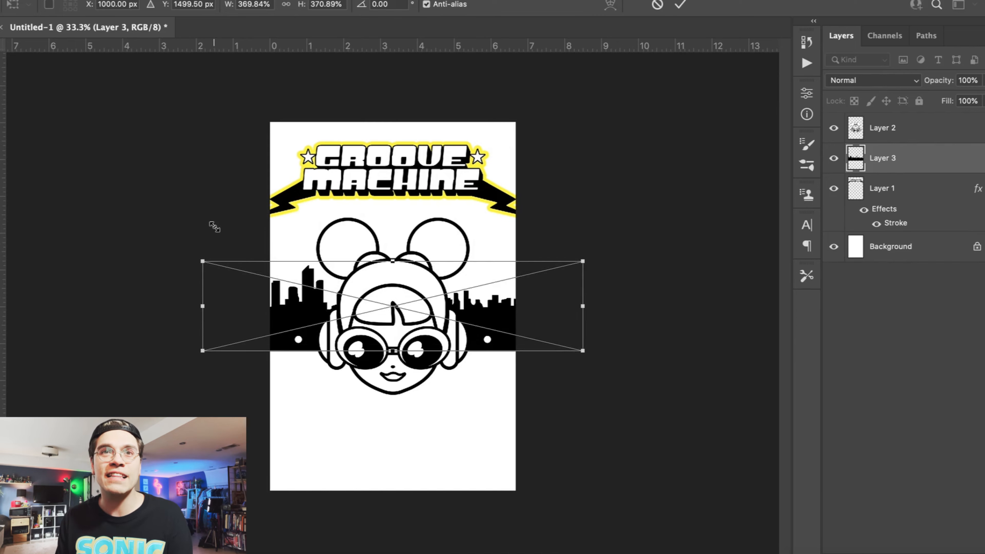
{"action": "left_click_drag", "start_coordinate": [314, 309], "coordinate": [319, 390]}
{"action": "key", "text": "Return"}
- Draw a white ellipse about 20.35 by 9.4 in across the skyline's base and center it horizontally on the poster
{"action": "key", "text": "u"}
{"action": "key", "text": "super+minus"}
{"action": "key", "text": "super+minus"}
{"action": "left_click_drag", "start_coordinate": [229, 485], "coordinate": [533, 354]}
{"action": "left_click", "coordinate": [45, 407]}
{"action": "left_click_drag", "start_coordinate": [198, 534], "coordinate": [576, 371]}
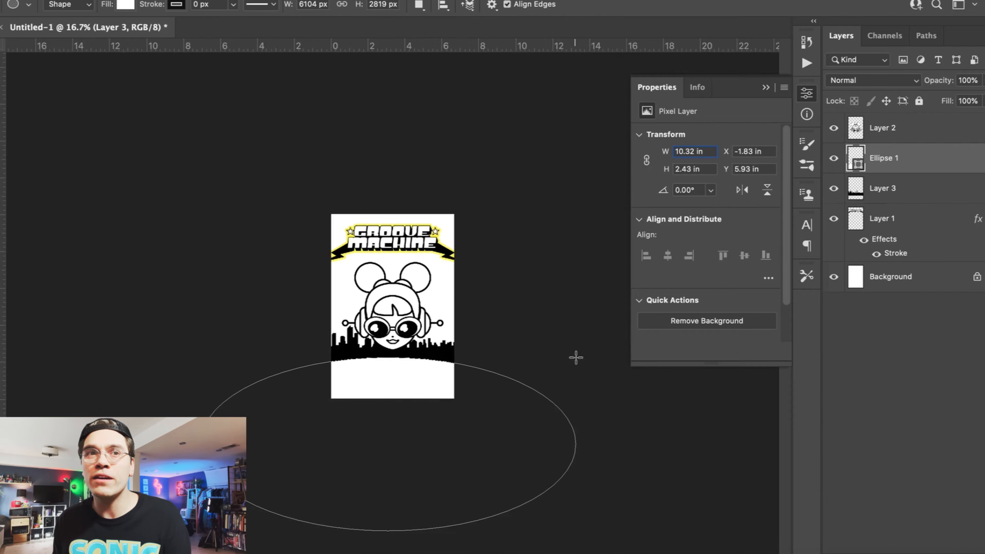
{"action": "key", "text": "v"}
{"action": "left_click_drag", "start_coordinate": [390, 400], "coordinate": [390, 388]}
- Narrow the white ellipse to about 13.96 in wide with Free Transform for a stronger hill curve
{"action": "left_click", "coordinate": [106, 1]}
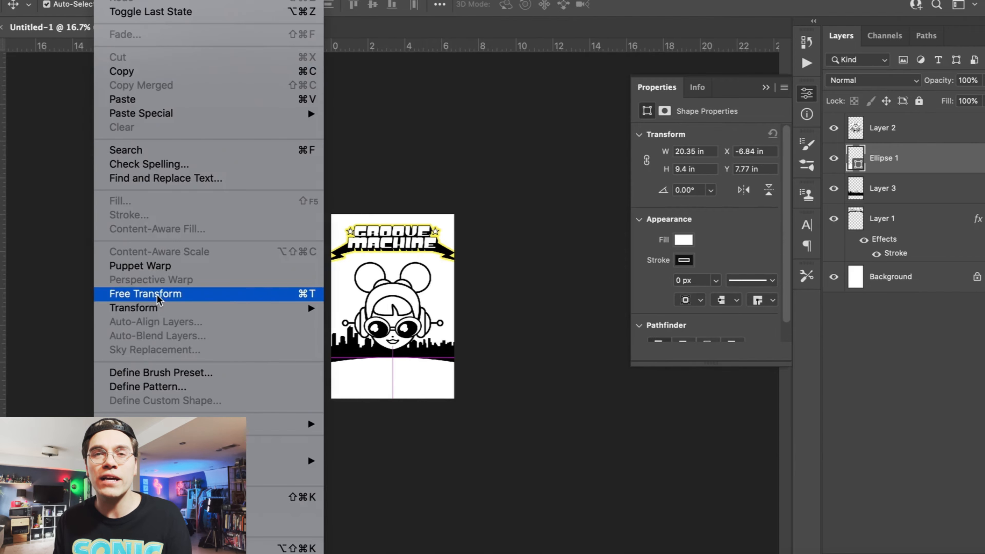
{"action": "left_click", "coordinate": [160, 294]}
{"action": "left_click_drag", "start_coordinate": [204, 445], "coordinate": [265, 444]}
{"action": "key", "text": "Return"}
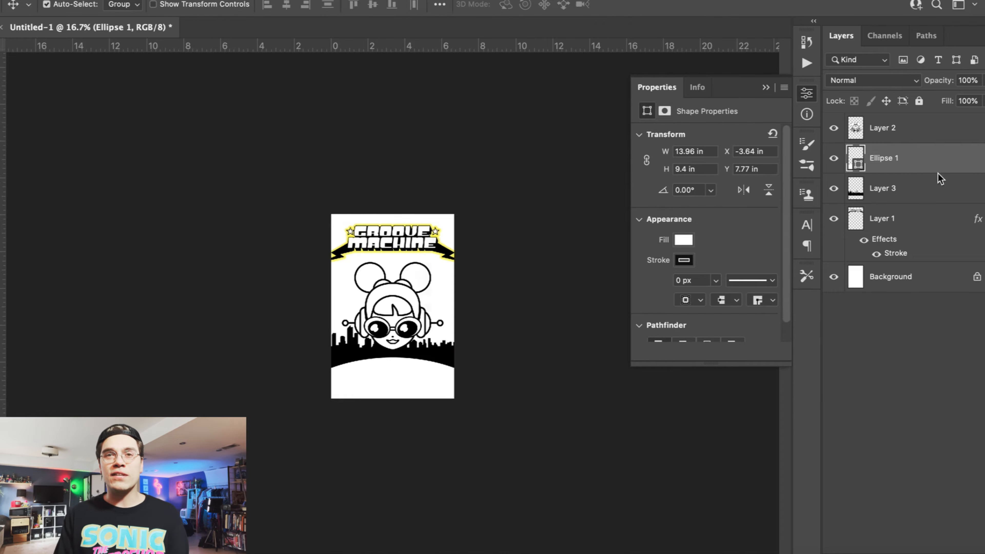
{"action": "double_click", "coordinate": [939, 183]}
{"action": "left_click", "coordinate": [505, 347]}
{"action": "left_click", "coordinate": [972, 276]}
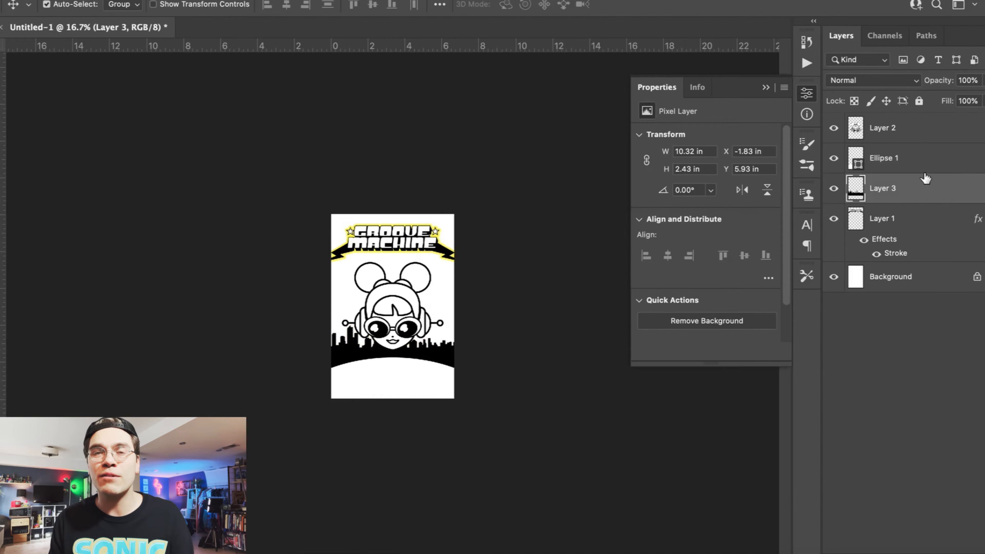
- Add a black Stroke to the ellipse layer and shift the ellipse slightly upward over the skyline
{"action": "double_click", "coordinate": [923, 159]}
{"action": "left_click", "coordinate": [503, 349]}
{"action": "left_click", "coordinate": [684, 384]}
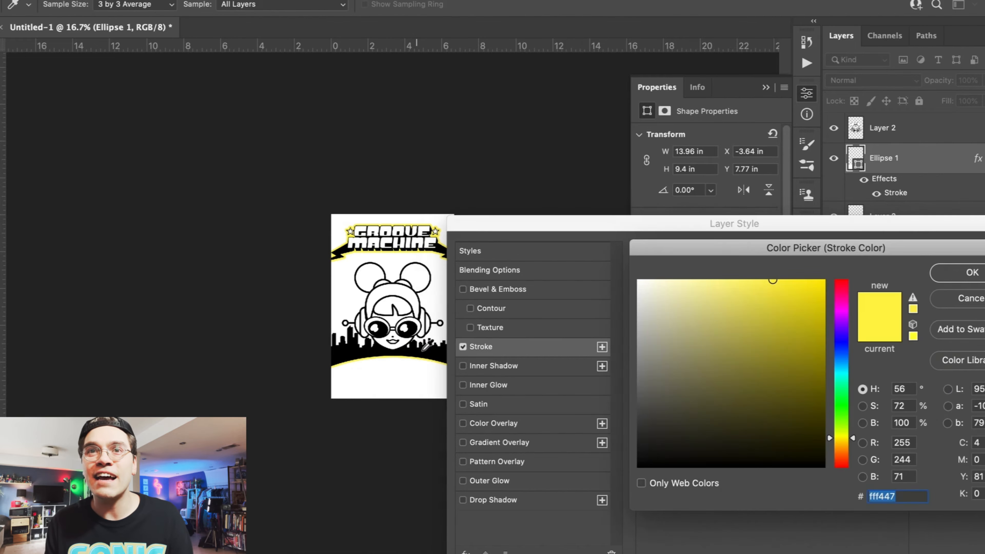
{"action": "left_click", "coordinate": [683, 464]}
{"action": "left_click", "coordinate": [968, 270]}
{"action": "left_click", "coordinate": [968, 251]}
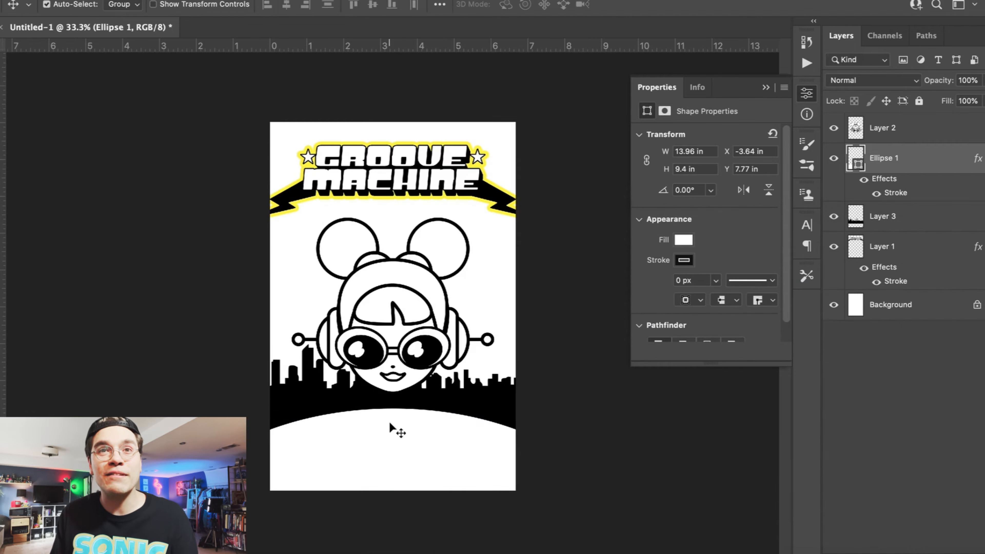
{"action": "mouse_move", "coordinate": [390, 421]}
{"action": "left_mouse_down"}
{"action": "mouse_move", "coordinate": [391, 440]}
{"action": "mouse_move", "coordinate": [390, 408]}
{"action": "left_mouse_up"}
- Apply a Color Overlay to the skyline layer in the yellow sampled from the logo's outline
{"action": "left_click", "coordinate": [933, 223]}
{"action": "double_click", "coordinate": [933, 223]}
{"action": "left_click", "coordinate": [493, 424]}
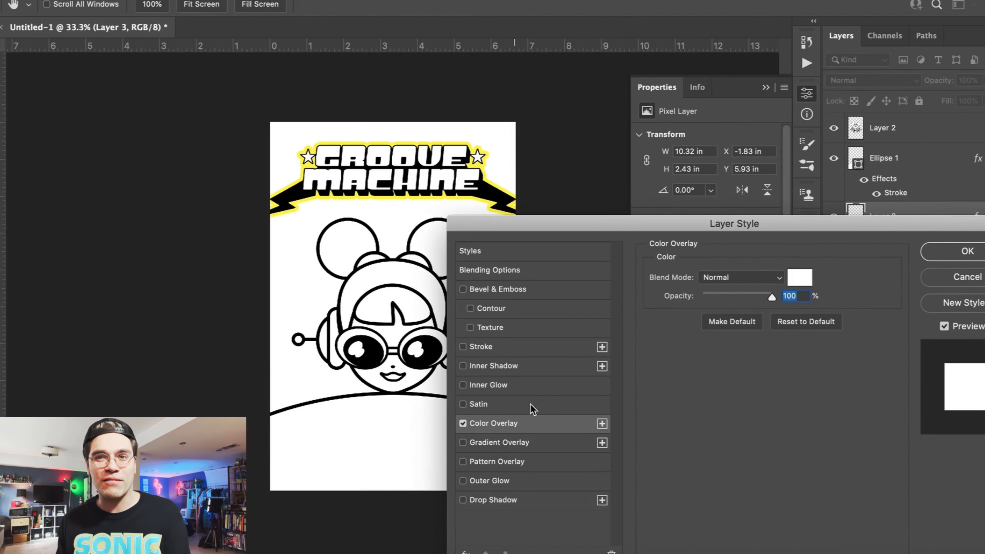
{"action": "left_click", "coordinate": [799, 276]}
{"action": "left_click", "coordinate": [470, 168]}
{"action": "key", "text": "Return"}
{"action": "key", "text": "Return"}
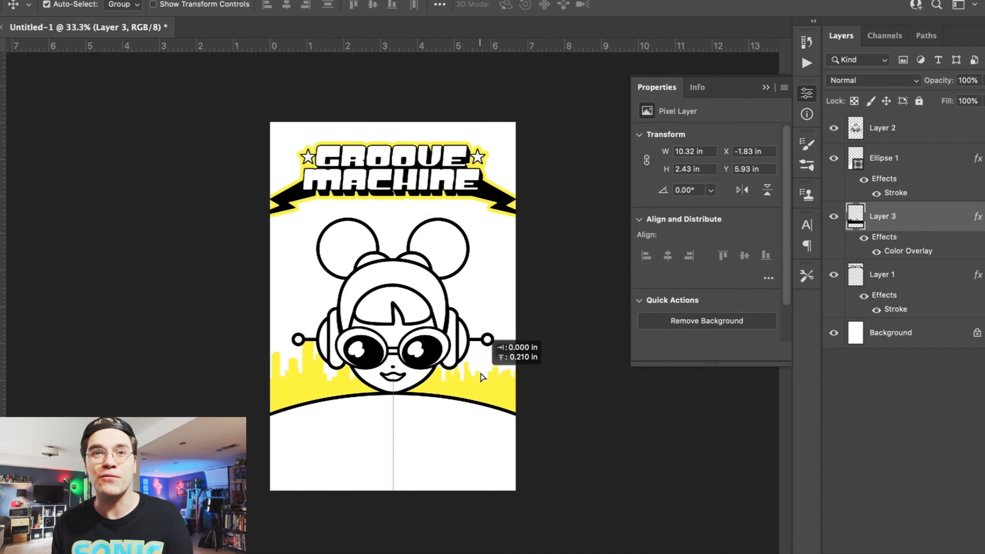
- Adjust the vertical positions of the skyline and ellipse, and set the skyline's Color Overlay to black 000000
{"action": "left_click_drag", "start_coordinate": [481, 376], "coordinate": [480, 376]}
{"action": "left_click_drag", "start_coordinate": [463, 427], "coordinate": [464, 434]}
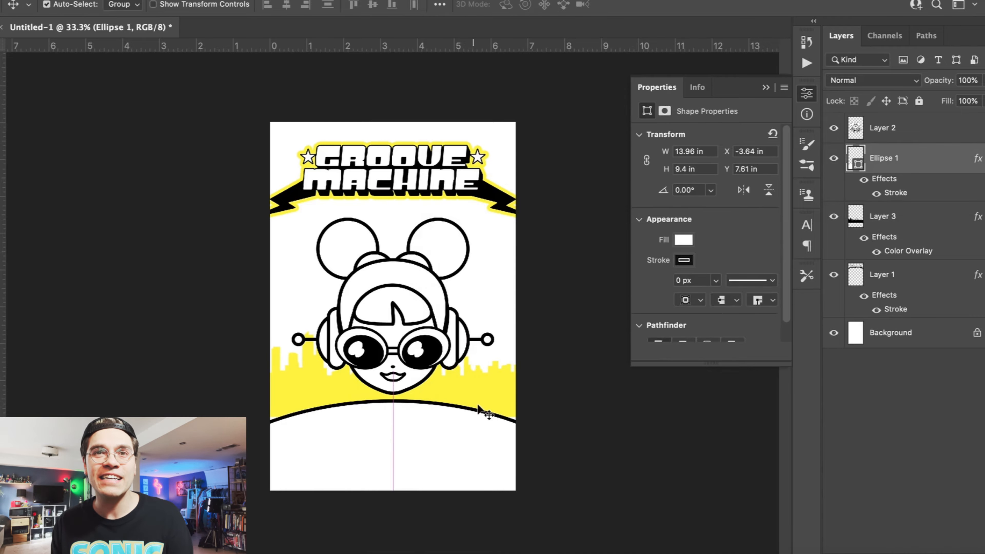
{"action": "double_click", "coordinate": [919, 218]}
{"action": "left_click", "coordinate": [513, 428]}
{"action": "left_click", "coordinate": [794, 280]}
{"action": "left_click", "coordinate": [490, 193]}
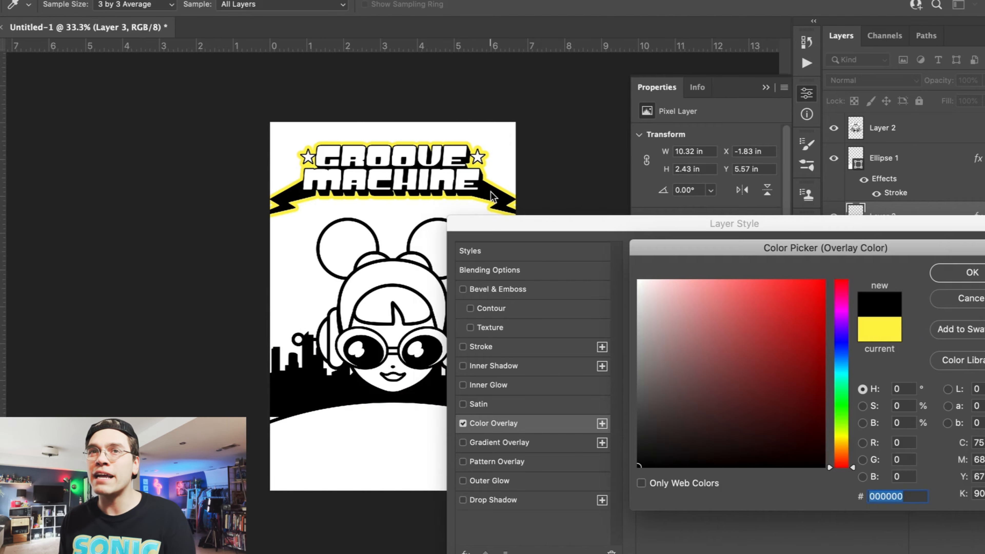
{"action": "key", "text": "Return"}
{"action": "key", "text": "Return"}
- Raise the ellipse, lower the mascot slightly and fine-tune the skyline so the chin overlaps the hill
{"action": "left_click", "coordinate": [347, 418]}
{"action": "left_click_drag", "start_coordinate": [348, 406], "coordinate": [348, 390]}
{"action": "left_click_drag", "start_coordinate": [379, 277], "coordinate": [380, 285]}
{"action": "left_click_drag", "start_coordinate": [348, 457], "coordinate": [348, 453]}
{"action": "left_click", "coordinate": [295, 381]}
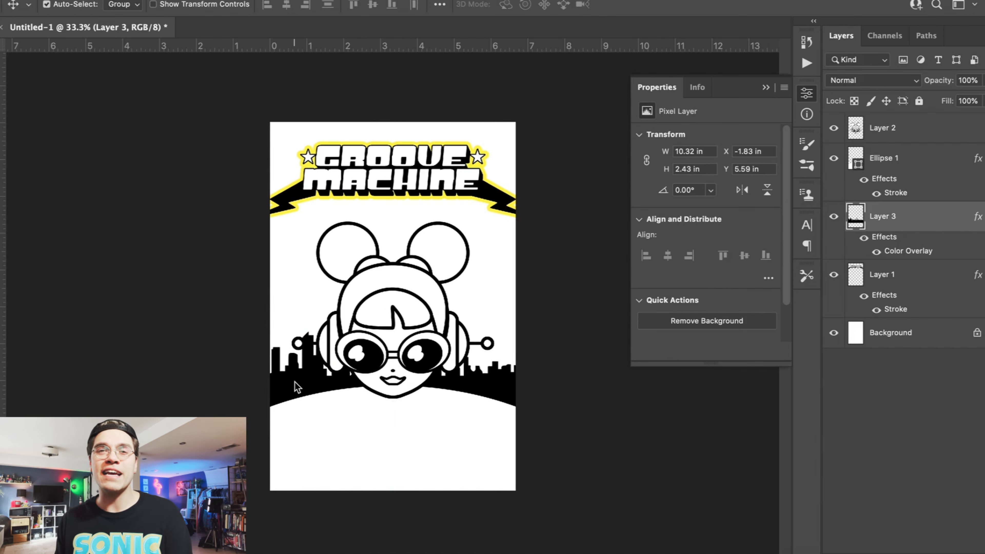
- Convert the Background to Layer 0 and add a Gradient Overlay from the logo outline's yellow to white
{"action": "double_click", "coordinate": [929, 335]}
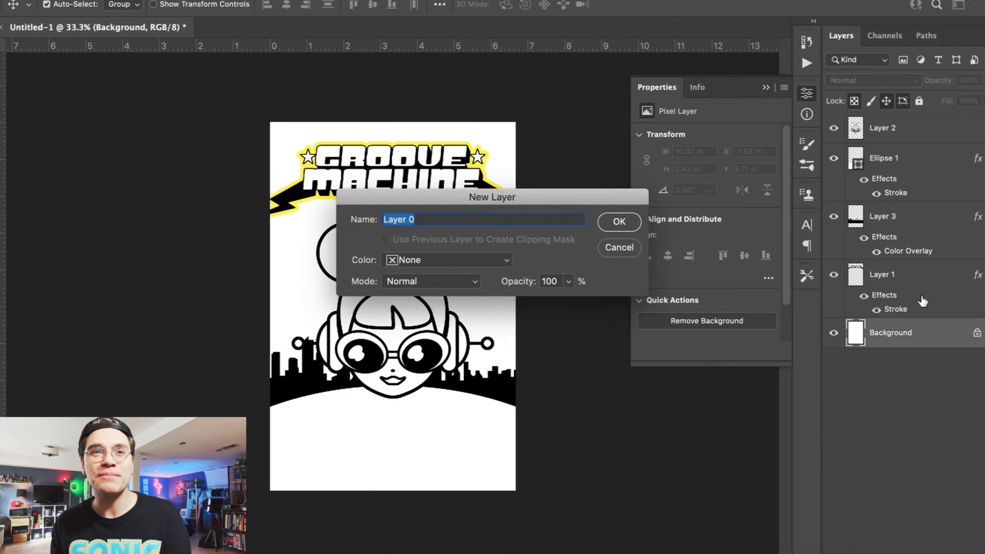
{"action": "key", "text": "Return"}
{"action": "double_click", "coordinate": [929, 335]}
{"action": "left_click", "coordinate": [512, 444]}
{"action": "left_click", "coordinate": [745, 311]}
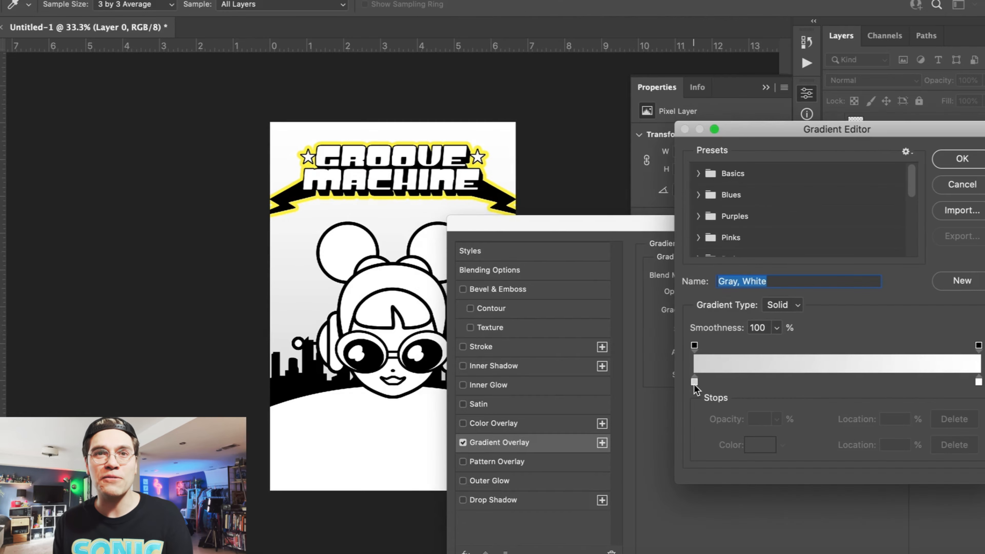
{"action": "double_click", "coordinate": [694, 382]}
{"action": "left_click", "coordinate": [481, 168]}
{"action": "key", "text": "Return"}
- Move the gradient's yellow stop to 48% and its white stop to about 83%, and apply the overlay
{"action": "left_click_drag", "start_coordinate": [694, 383], "coordinate": [829, 382]}
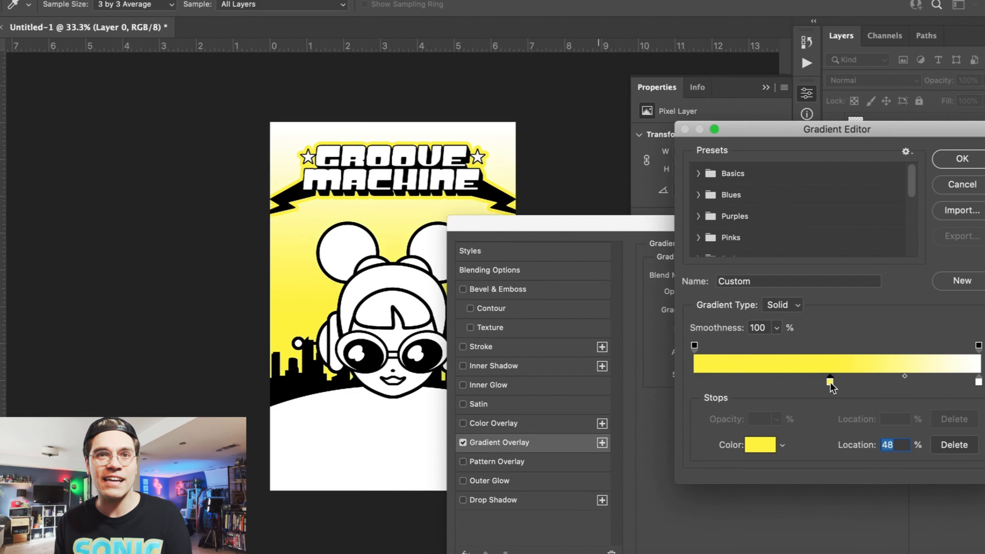
{"action": "left_click_drag", "start_coordinate": [973, 384], "coordinate": [907, 383]}
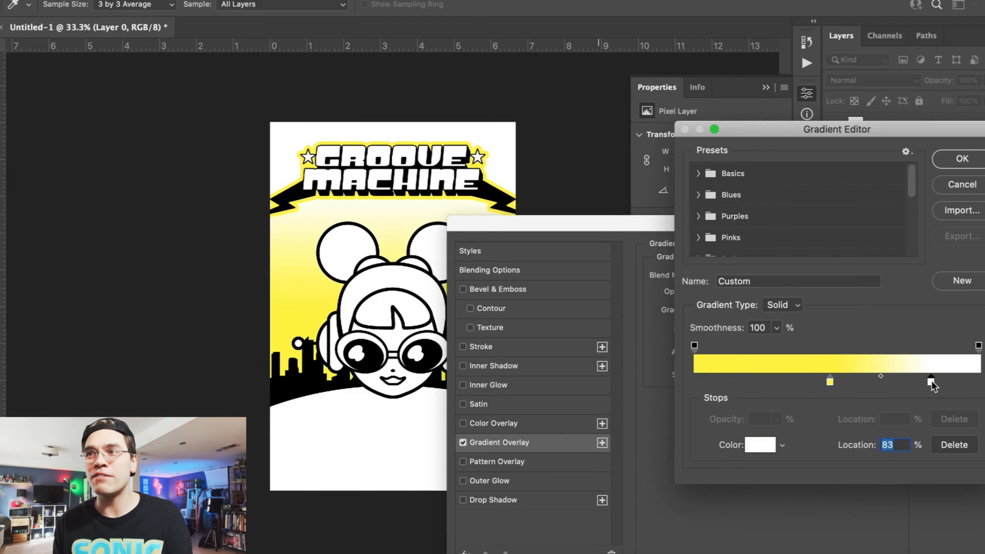
{"action": "left_click", "coordinate": [832, 382]}
{"action": "key", "text": "Return"}
{"action": "key", "text": "Return"}
{"action": "left_click", "coordinate": [766, 88]}
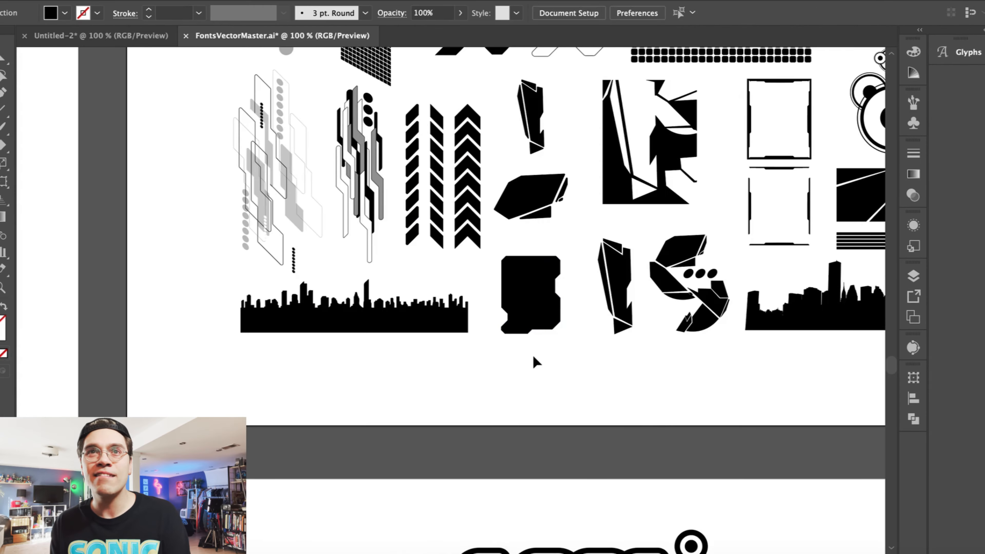
- Copy the angular shard from the vector template, paste it as pixels, enlarge it, rotate it 60° and move it over the hill
{"action": "key", "text": "super+minus"}
{"action": "key", "text": "super+minus"}
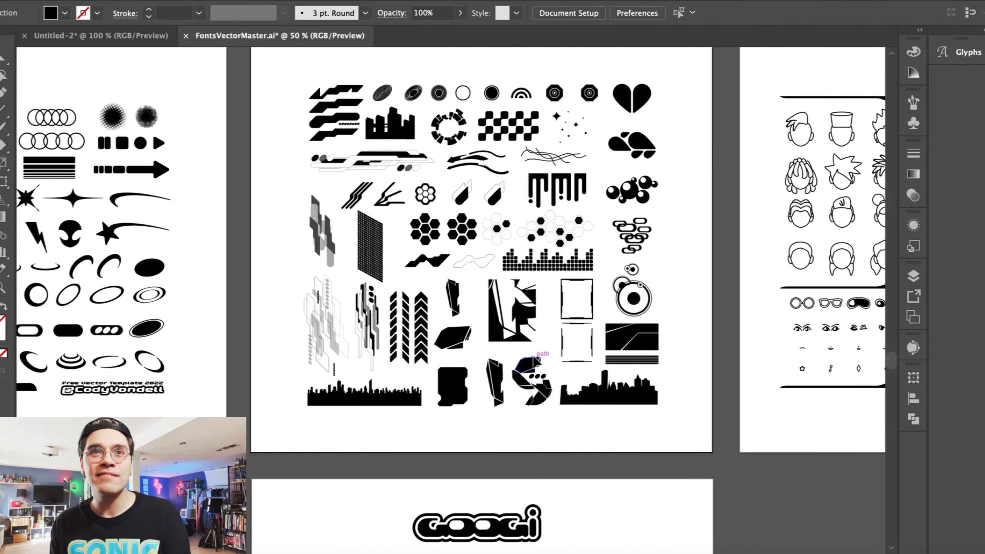
{"action": "left_click", "coordinate": [500, 384]}
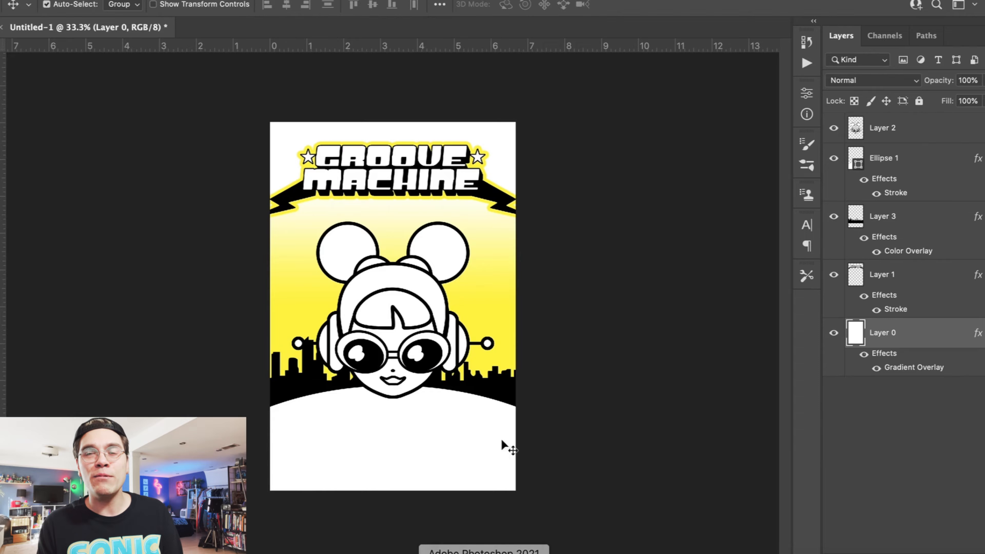
{"action": "key", "text": "super+v"}
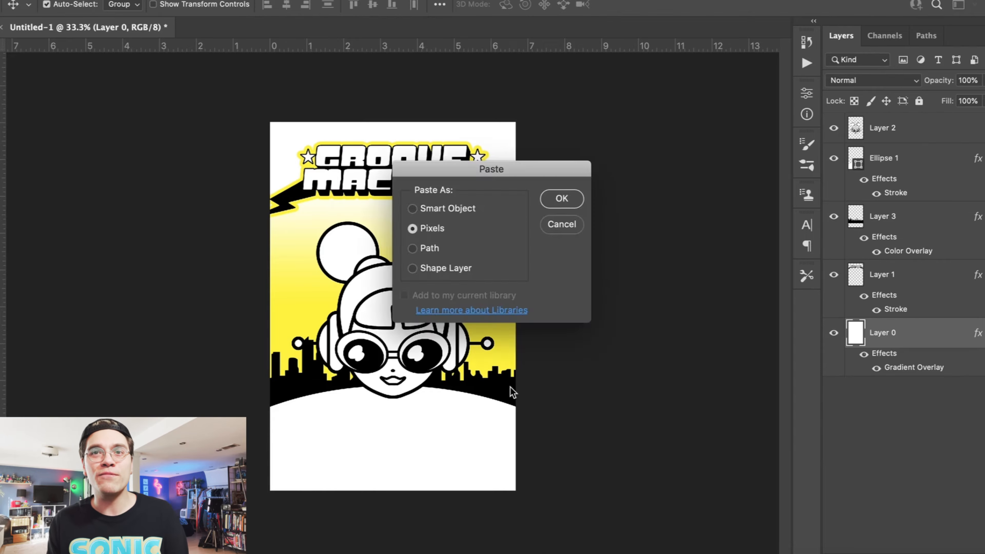
{"action": "key", "text": "Return"}
{"action": "left_click_drag", "start_coordinate": [382, 272], "coordinate": [459, 108]}
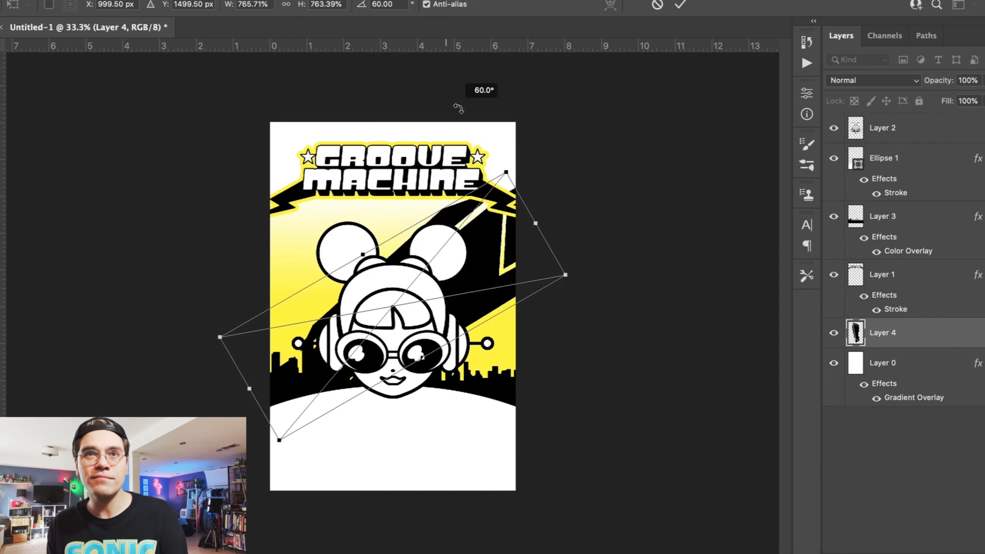
{"action": "left_click_drag", "start_coordinate": [485, 247], "coordinate": [488, 433]}
{"action": "key", "text": "Return"}
- Raise the shard layer above the hill and place a copy in the poster's upper-left corner, stacked behind the logo
{"action": "key", "text": "super+bracketright"}
{"action": "key", "text": "super+bracketright"}
{"action": "key", "text": "super+bracketright"}
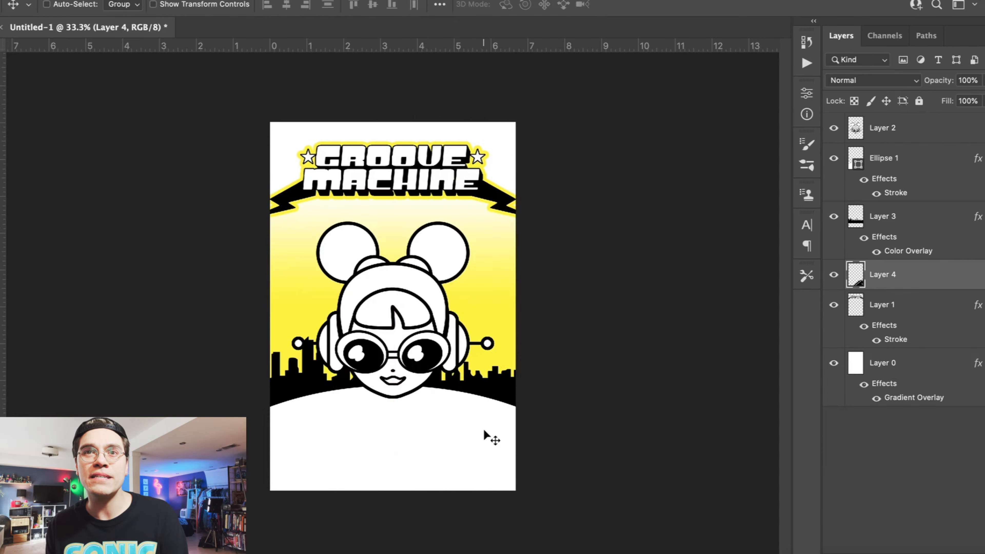
{"action": "left_click_drag", "start_coordinate": [459, 473], "coordinate": [355, 142]}
{"action": "key", "text": "super+j"}
{"action": "key", "text": "super+bracketleft"}
{"action": "key", "text": "super+bracketleft"}
{"action": "key", "text": "super+bracketleft"}
{"action": "key", "text": "super+bracketleft"}
{"action": "key", "text": "super+bracketleft"}
{"action": "key", "text": "super+bracketright"}
{"action": "left_click_drag", "start_coordinate": [276, 137], "coordinate": [295, 156]}
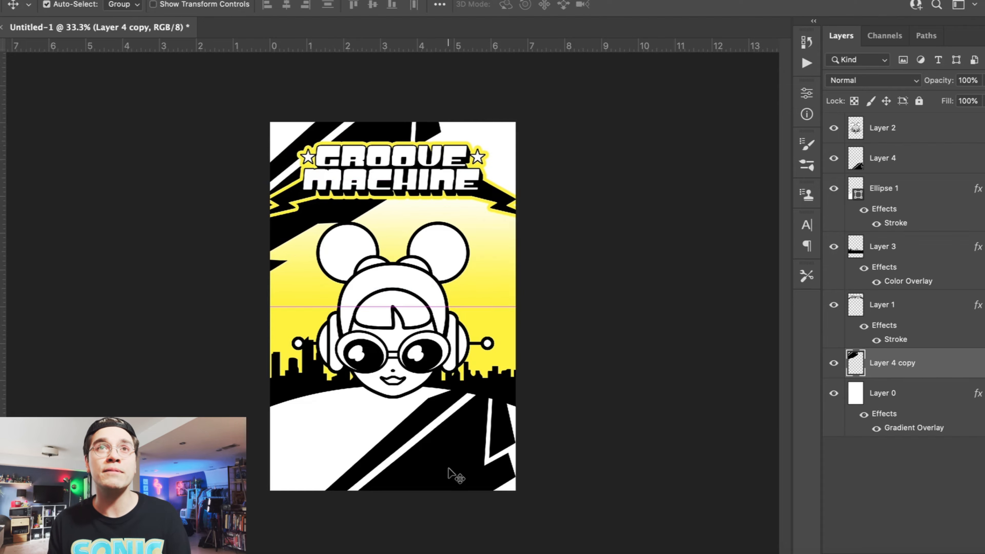
- Delete both angular shards from the poster
{"action": "left_click_drag", "start_coordinate": [450, 474], "coordinate": [548, 407]}
{"action": "key", "text": "Delete"}
{"action": "key", "text": "Delete"}
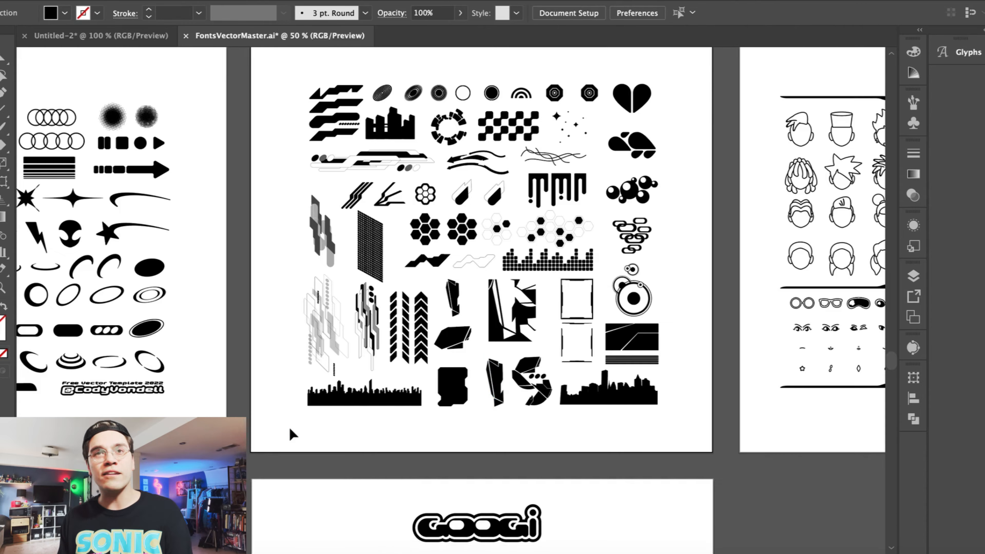
- Copy the four-pointed sparkle from the vector template into the poster and place it beside the mascot's left hair bun
{"action": "scroll", "coordinate": [291, 433], "scroll_direction": "up", "scroll_amount": 5}
{"action": "left_click", "coordinate": [185, 369]}
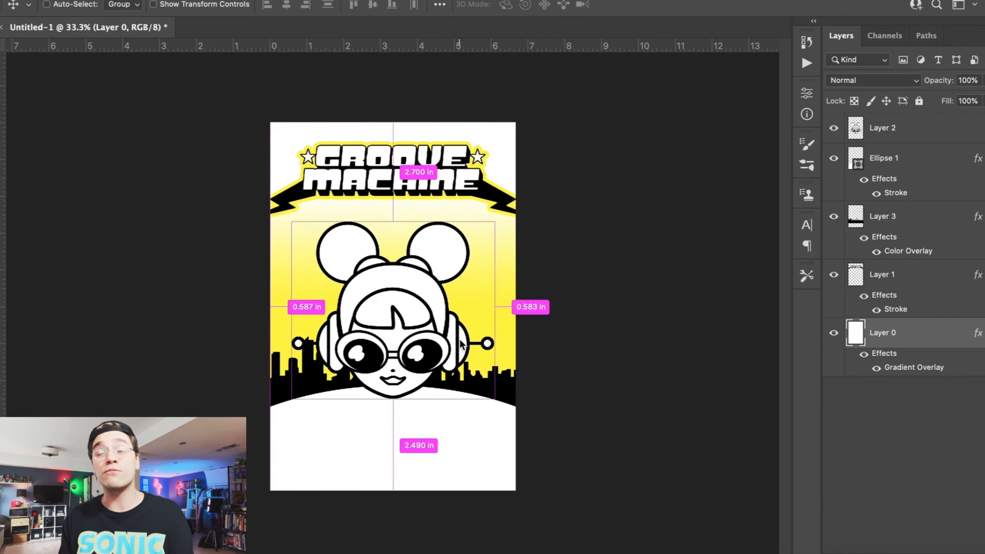
{"action": "key", "text": "super+v"}
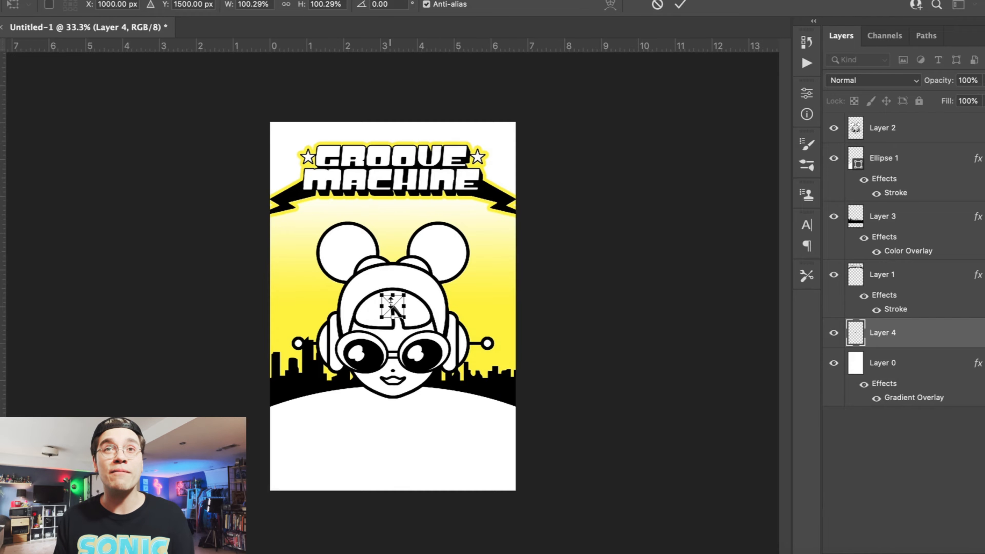
{"action": "key", "text": "super+plus"}
{"action": "left_click_drag", "start_coordinate": [389, 304], "coordinate": [253, 219]}
{"action": "key", "text": "Return"}
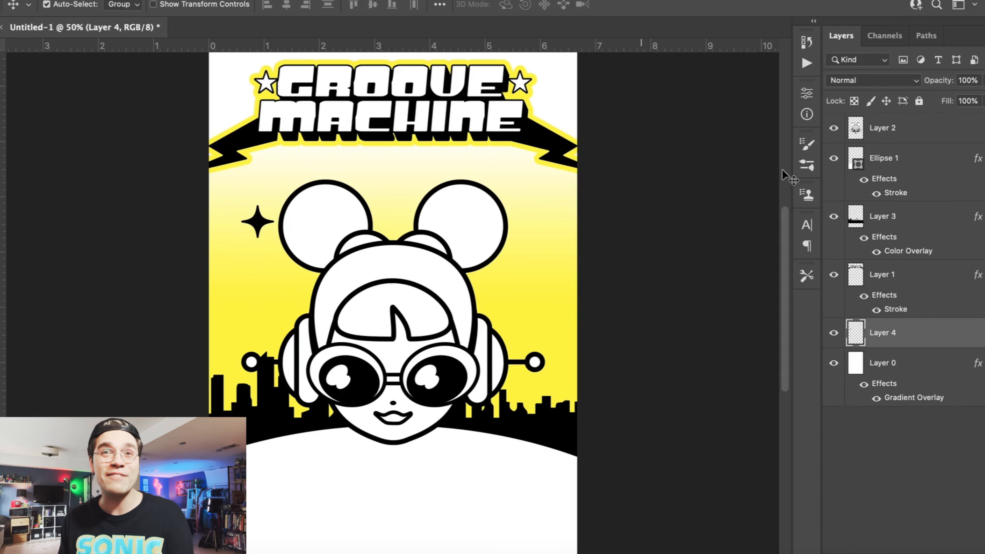
- Give the sparkle a black Stroke and a Color Overlay in white sampled from the mascot's bun
{"action": "double_click", "coordinate": [929, 344]}
{"action": "left_click", "coordinate": [481, 347]}
{"action": "left_click", "coordinate": [501, 424]}
{"action": "left_click", "coordinate": [788, 282]}
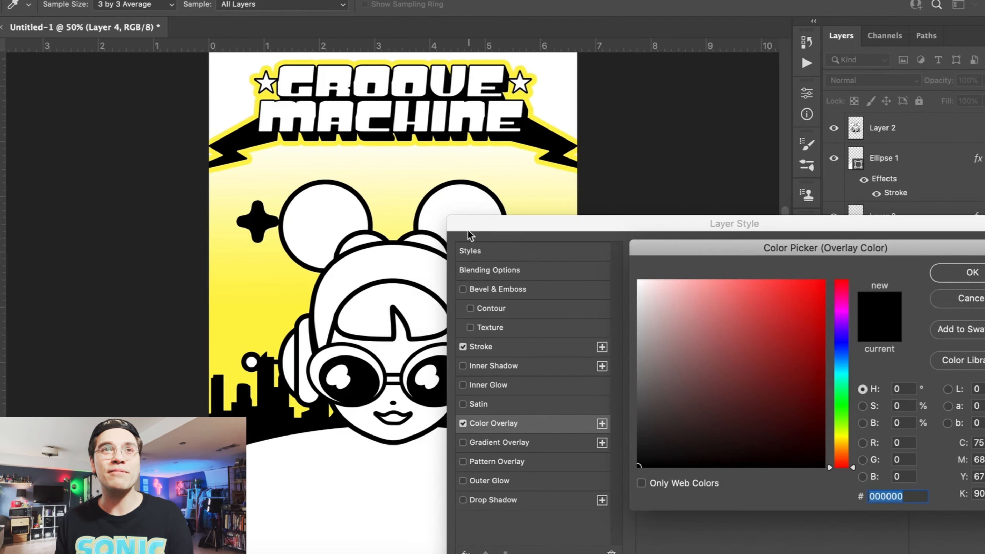
{"action": "left_click", "coordinate": [433, 223]}
{"action": "key", "text": "Return"}
{"action": "key", "text": "Return"}
- Duplicate the sparkle twice and spread the three sparkles left, right and upper right of the mascot
{"action": "left_click_drag", "start_coordinate": [262, 215], "coordinate": [543, 302]}
{"action": "key", "text": "super+j"}
{"action": "key", "text": "super+j"}
{"action": "scroll", "coordinate": [534, 297], "scroll_direction": "up", "scroll_amount": 4}
{"action": "left_click_drag", "start_coordinate": [537, 415], "coordinate": [487, 270]}
{"action": "left_click_drag", "start_coordinate": [248, 317], "coordinate": [242, 355]}
- Add a new empty layer and give it a 27 px black outside Stroke
{"action": "left_click", "coordinate": [182, 0]}
{"action": "mouse_move", "coordinate": [194, 0]}
{"action": "left_click", "coordinate": [403, 0]}
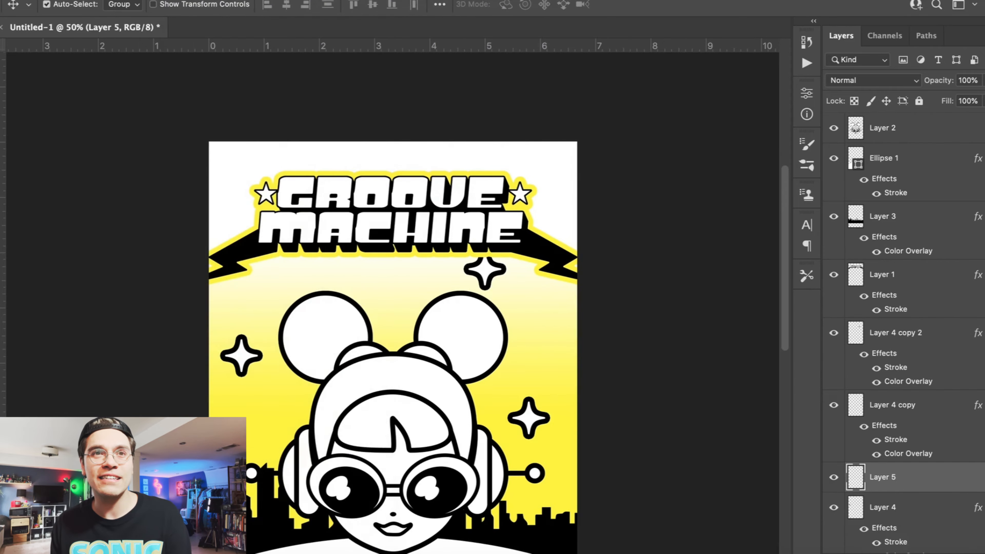
{"action": "double_click", "coordinate": [950, 483]}
{"action": "left_click", "coordinate": [476, 345]}
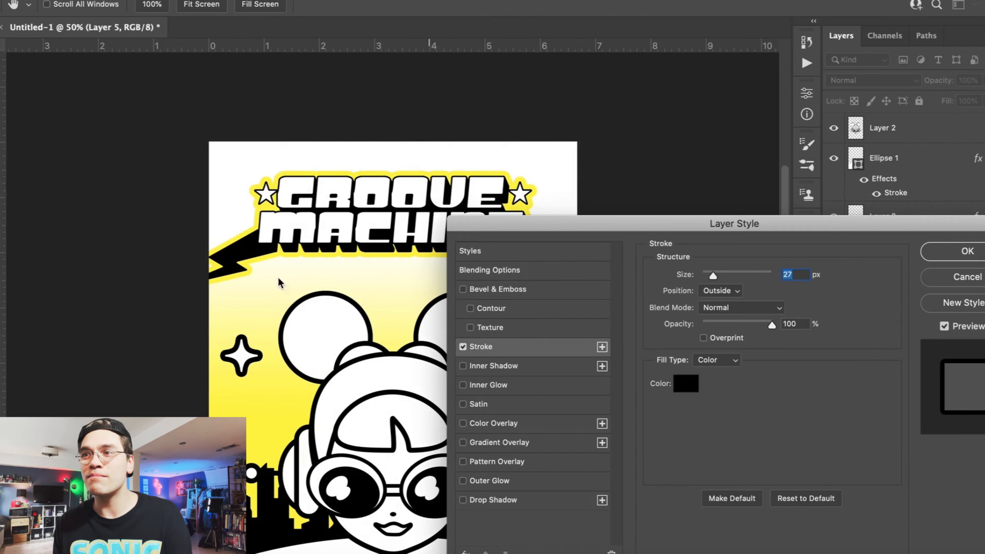
{"action": "key", "text": "Return"}
- Paint small white dots around the mascot on the new layer with a 23 px Hard Round brush
{"action": "key", "text": "b"}
{"action": "left_click", "coordinate": [69, 6]}
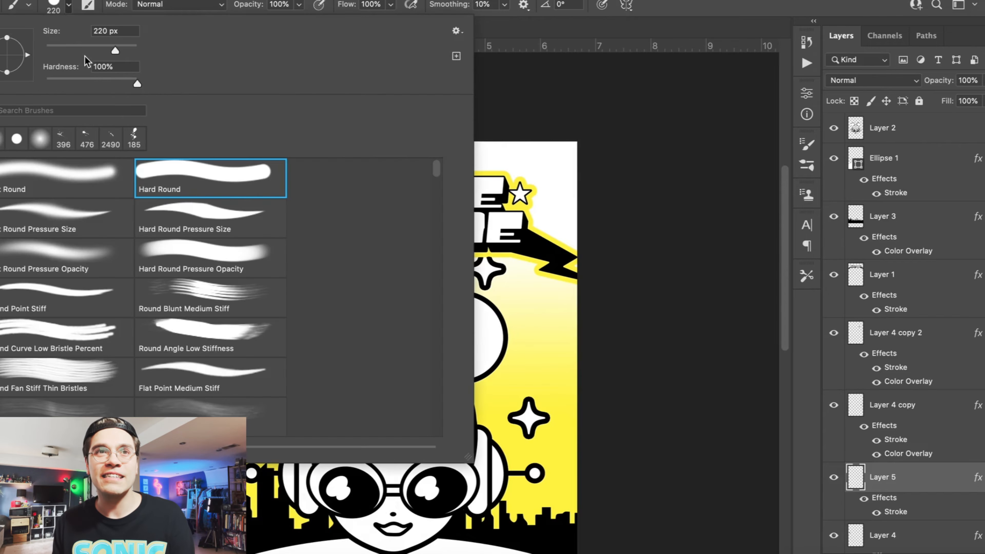
{"action": "left_click", "coordinate": [58, 51]}
{"action": "key", "text": "Return"}
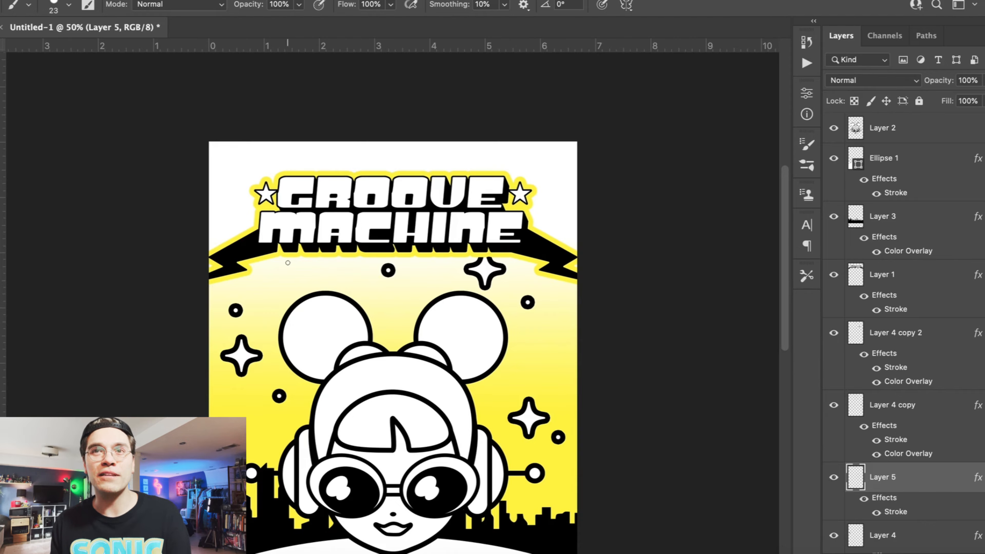
- Set the dot layer's Stroke size to 15 px
{"action": "key", "text": "super+minus"}
{"action": "double_click", "coordinate": [942, 481]}
{"action": "left_click", "coordinate": [535, 349]}
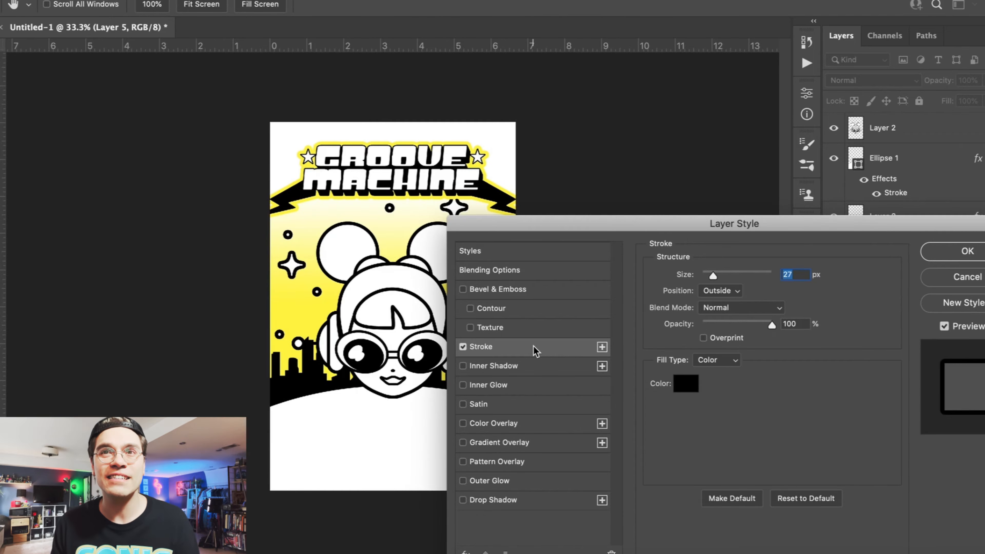
{"action": "type", "text": "15"}
{"action": "key", "text": "Return"}
{"action": "key", "text": "super+plus"}
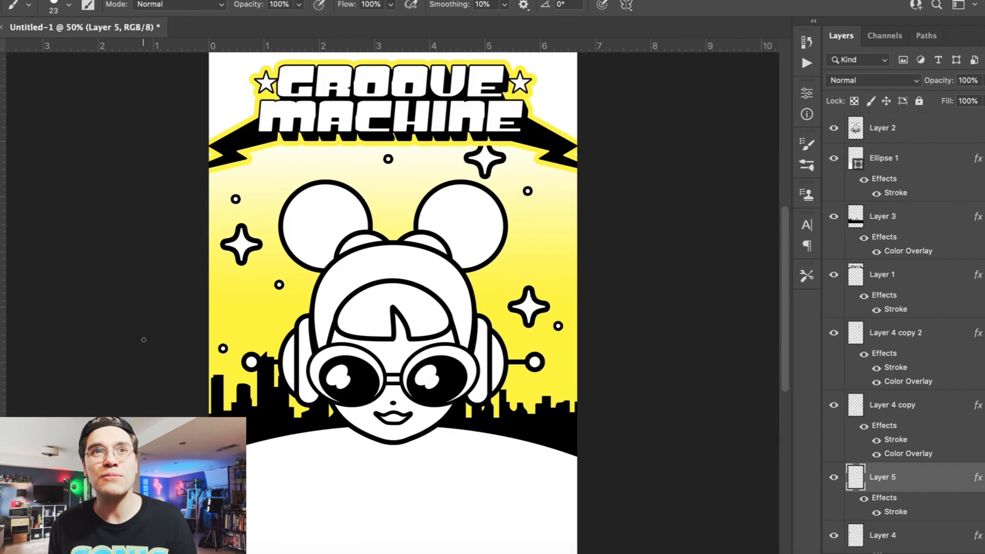
- Duplicate the hill ellipse slightly below the original and narrow the copy with a transform
{"action": "key", "text": "super+minus"}
{"action": "key", "text": "v"}
{"action": "left_click_drag", "start_coordinate": [446, 418], "coordinate": [449, 451]}
{"action": "left_click", "coordinate": [105, 1]}
{"action": "left_click", "coordinate": [129, 301]}
{"action": "key", "text": "super+minus"}
{"action": "key", "text": "super+minus"}
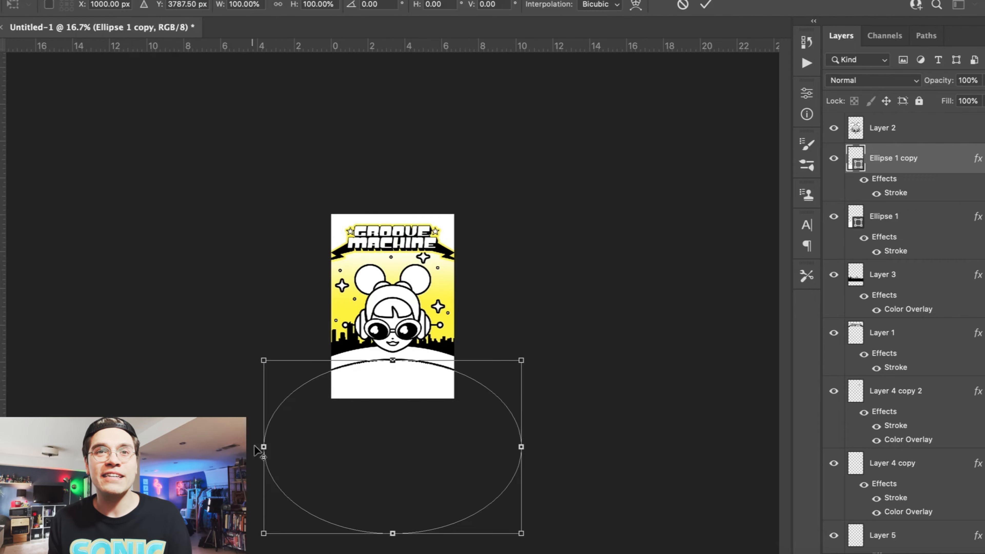
{"action": "mouse_move", "coordinate": [262, 450]}
{"action": "left_mouse_down"}
{"action": "mouse_move", "coordinate": [286, 449]}
{"action": "mouse_move", "coordinate": [273, 447]}
{"action": "left_mouse_up"}
{"action": "key", "text": "Return"}
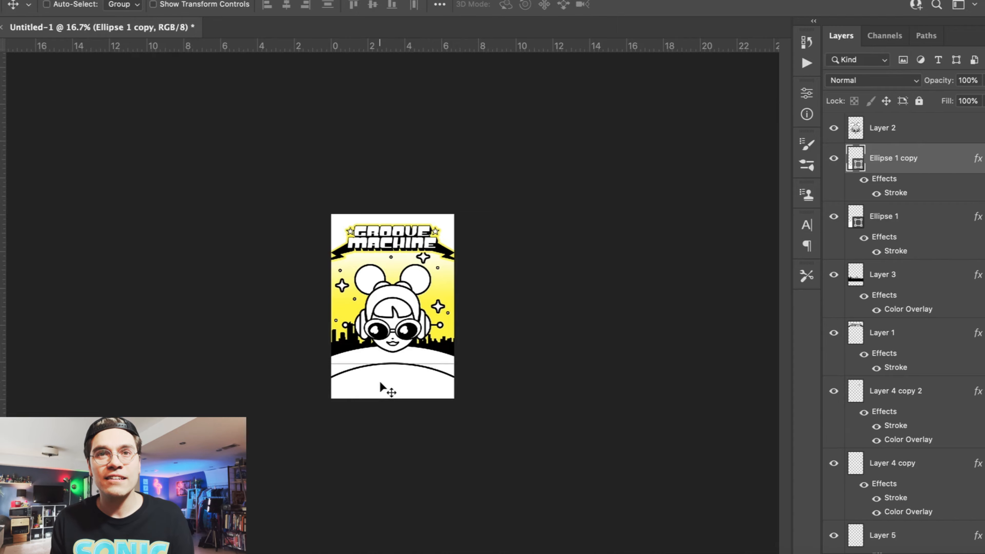
- Move the ellipse copy farther down and delete it
{"action": "left_click_drag", "start_coordinate": [380, 382], "coordinate": [387, 400]}
{"action": "key", "text": "super+plus"}
{"action": "key", "text": "super+plus"}
{"action": "key", "text": "Delete"}
{"action": "key", "text": "Delete"}
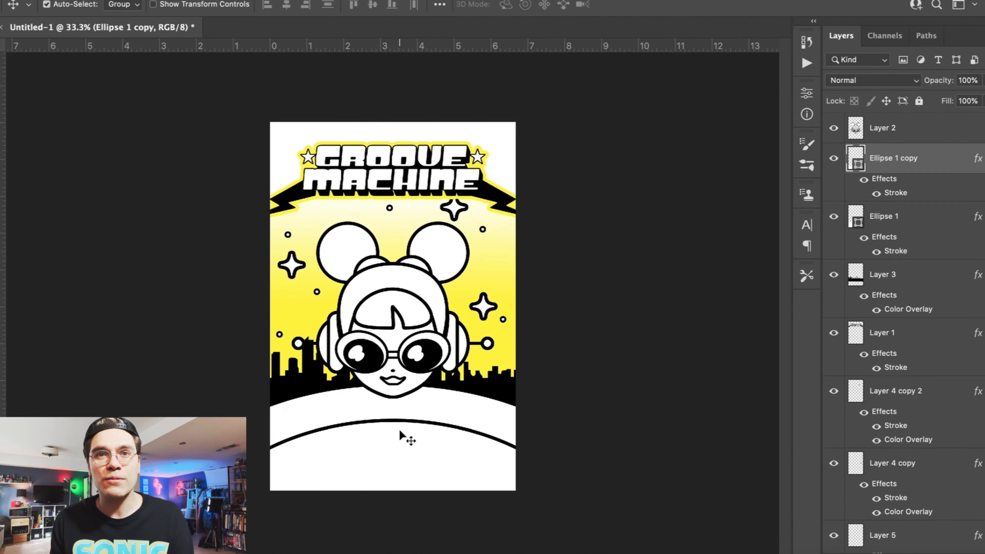
- Switch to Illustrator and copy the concentric-circle graphic from the vector template
{"action": "left_click", "coordinate": [466, 553]}
{"action": "left_click", "coordinate": [526, 382]}
{"action": "key", "text": "super+minus"}
{"action": "key", "text": "super+plus"}
{"action": "scroll", "coordinate": [526, 383], "scroll_direction": "right", "scroll_amount": 5}
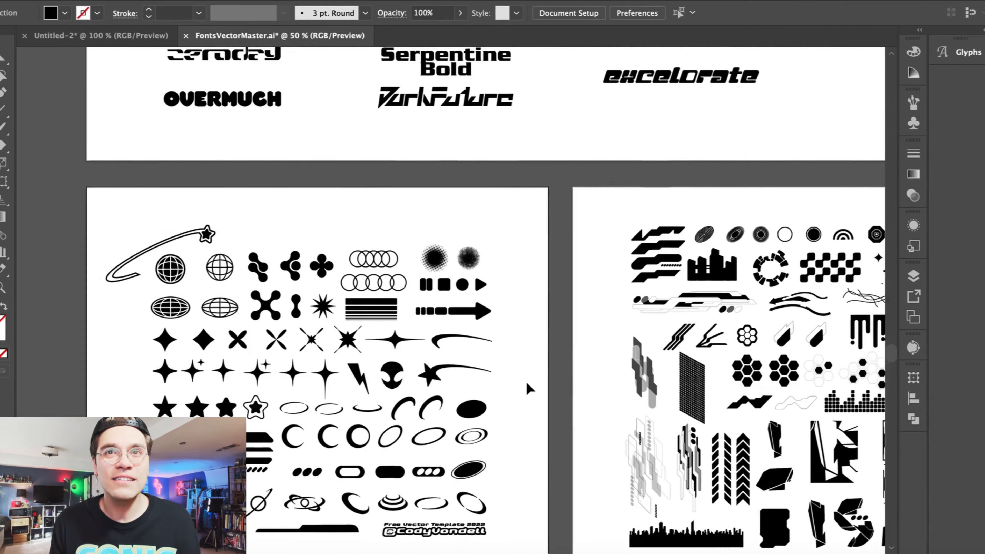
{"action": "left_click", "coordinate": [619, 238]}
{"action": "key", "text": "super+c"}
- Paste the concentric circles into the Photoshop poster as pixels and scale them to 2329.32% around the centre
{"action": "left_click", "coordinate": [484, 553]}
{"action": "key", "text": "super+v"}
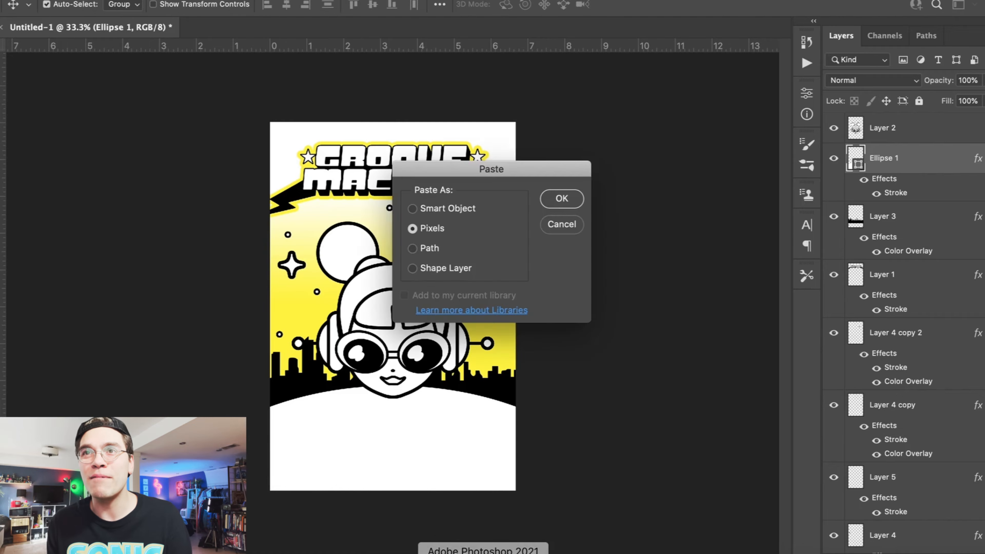
{"action": "key", "text": "Return"}
{"action": "left_click_drag", "start_coordinate": [386, 298], "coordinate": [221, 134]}
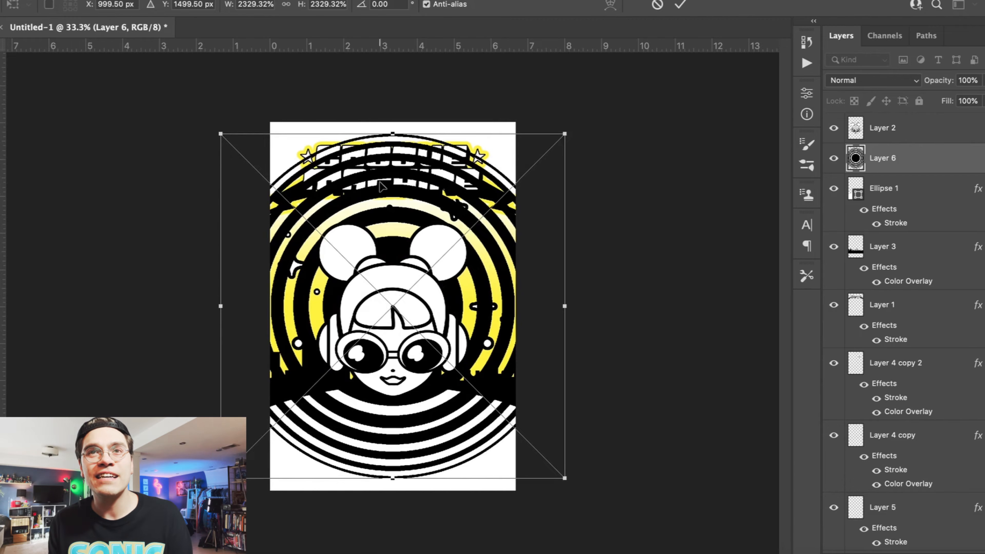
{"action": "key", "text": "Return"}
- Move the concentric-circle layer down the stack to just above the gradient background, beneath the sparkles and dots
{"action": "key", "text": "super+bracketleft"}
{"action": "key", "text": "super+bracketleft"}
{"action": "key", "text": "super+bracketleft"}
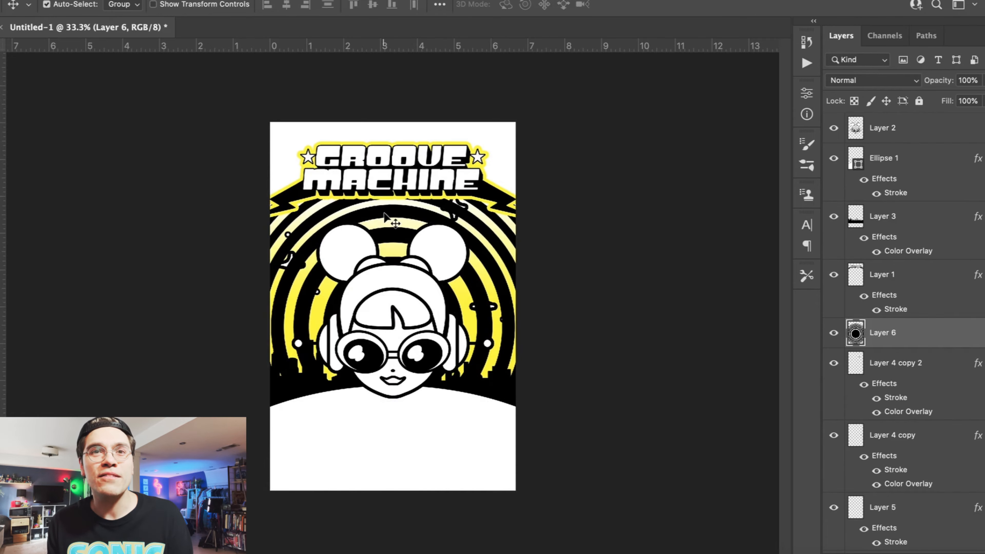
{"action": "key", "text": "super+bracketleft"}
{"action": "key", "text": "super+bracketleft"}
{"action": "key", "text": "super+bracketleft"}
{"action": "key", "text": "super+bracketleft"}
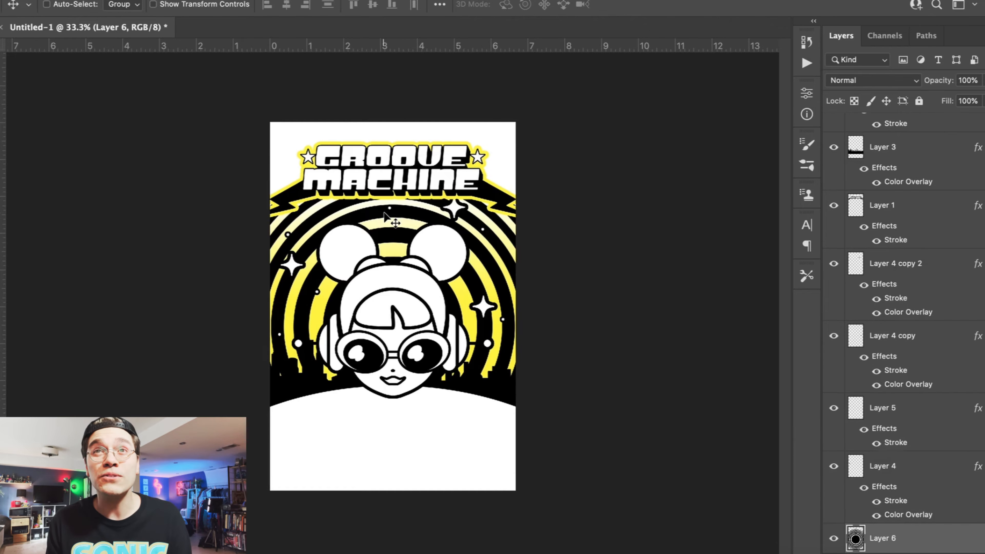
- Apply a white Color Overlay at 100% opacity to the concentric circles
{"action": "double_click", "coordinate": [921, 493]}
{"action": "left_click", "coordinate": [501, 420]}
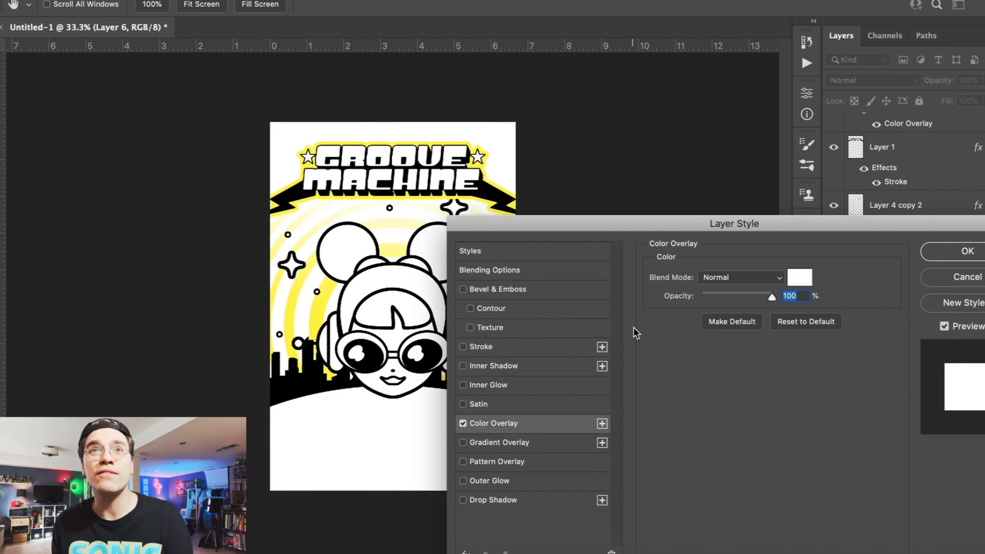
{"action": "key", "text": "Return"}
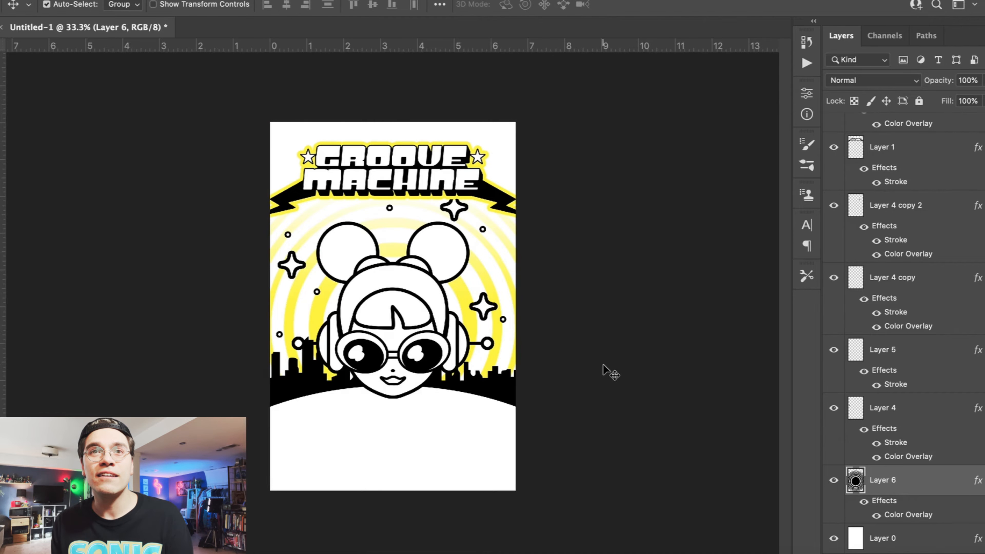
- Check the yellow and white stops in the background layer's Gradient Overlay
{"action": "double_click", "coordinate": [924, 539]}
{"action": "left_click", "coordinate": [569, 443]}
{"action": "left_click", "coordinate": [757, 310]}
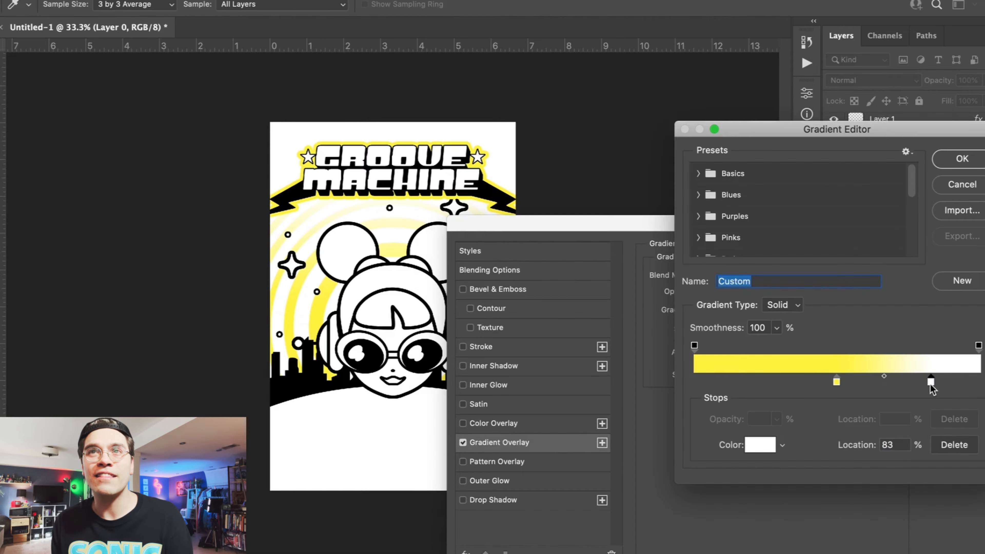
{"action": "key", "text": "Return"}
{"action": "key", "text": "Return"}
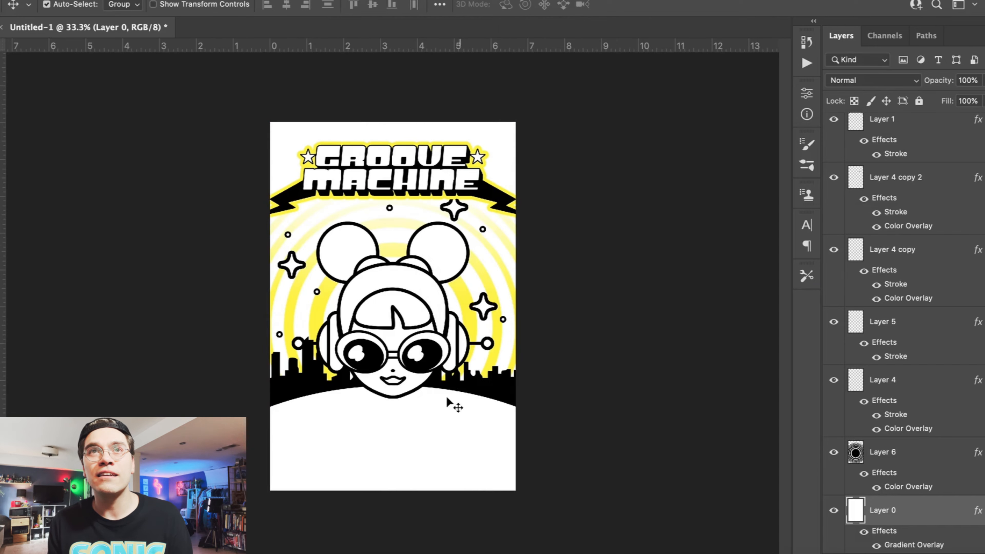
- Magic Wand-select the mascot's hair, headphones, glasses frames and lips, and fill these areas on a new layer
{"action": "left_click", "coordinate": [382, 292]}
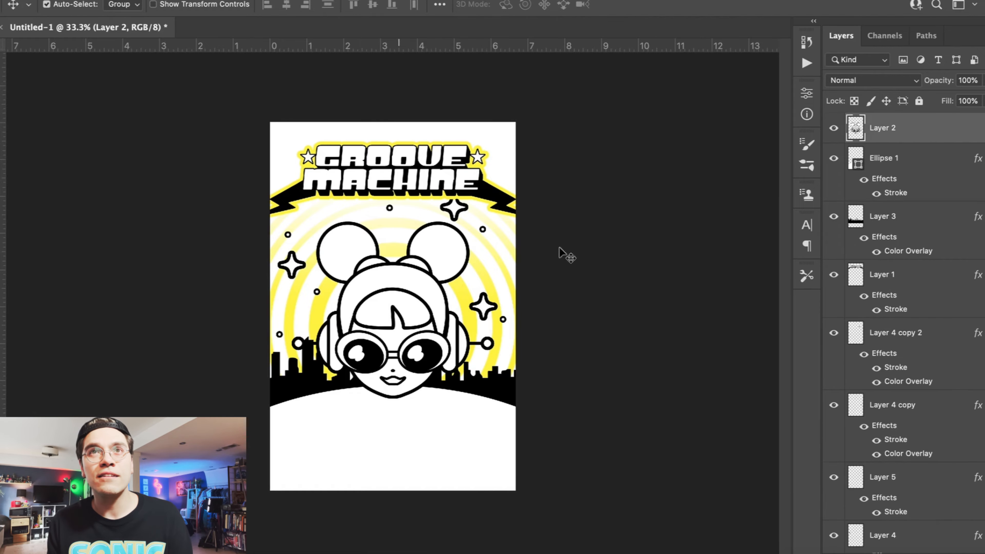
{"action": "key", "text": "w"}
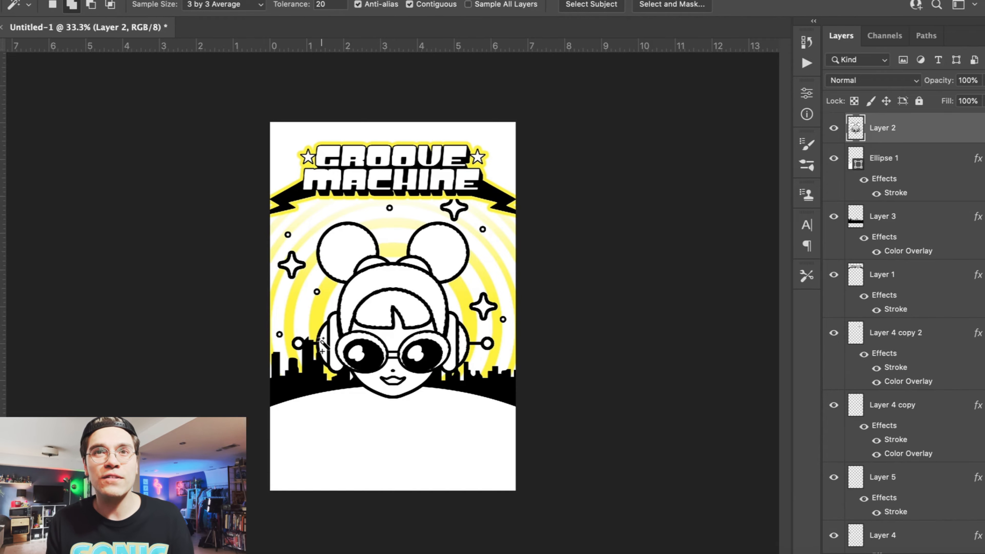
{"action": "key", "text": "ctrl+shift+alt+n"}
- Give the new fill layer a Color Overlay in the logo outline's yellow and clear the selection
{"action": "double_click", "coordinate": [926, 122]}
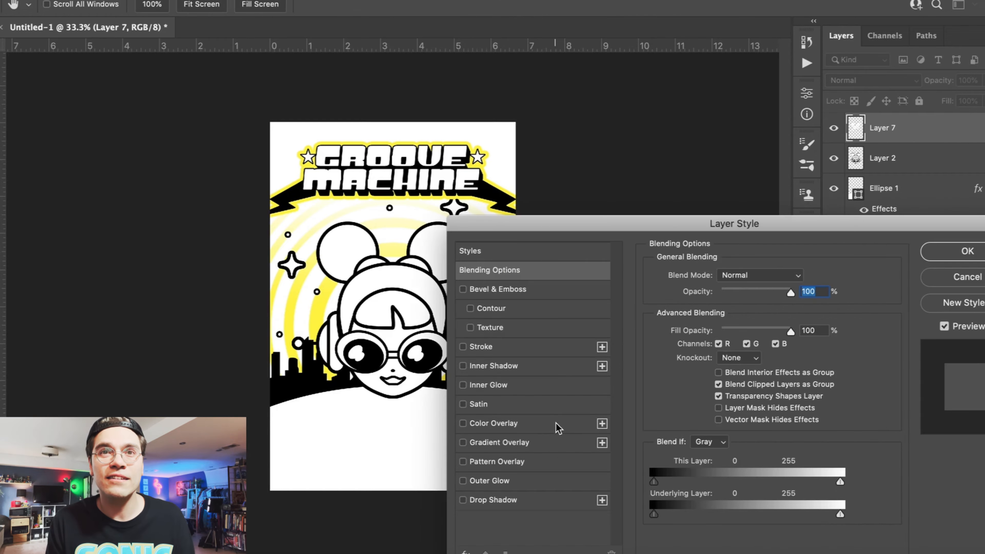
{"action": "left_click", "coordinate": [556, 423]}
{"action": "left_click", "coordinate": [794, 276]}
{"action": "left_click", "coordinate": [477, 168]}
{"action": "key", "text": "Return"}
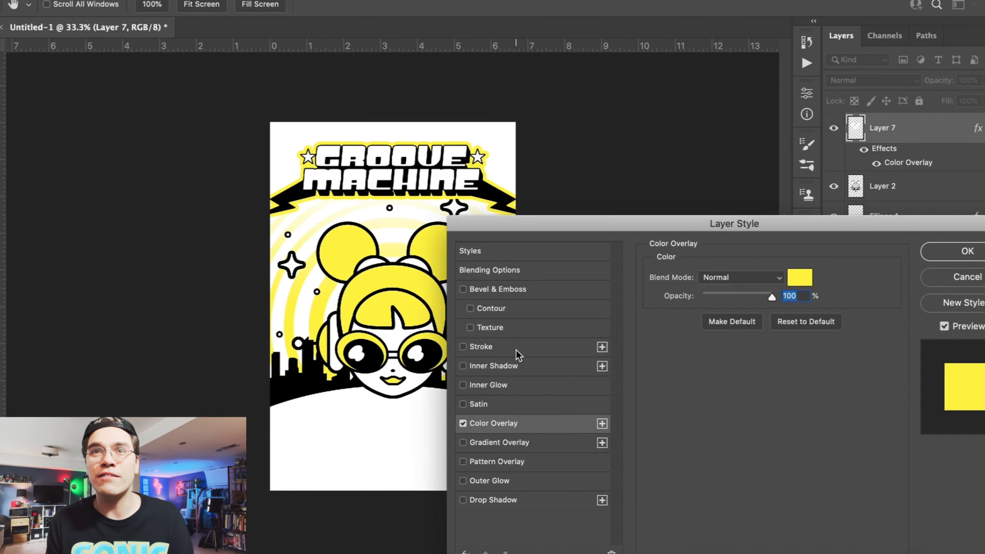
{"action": "key", "text": "Return"}
{"action": "key", "text": "m"}
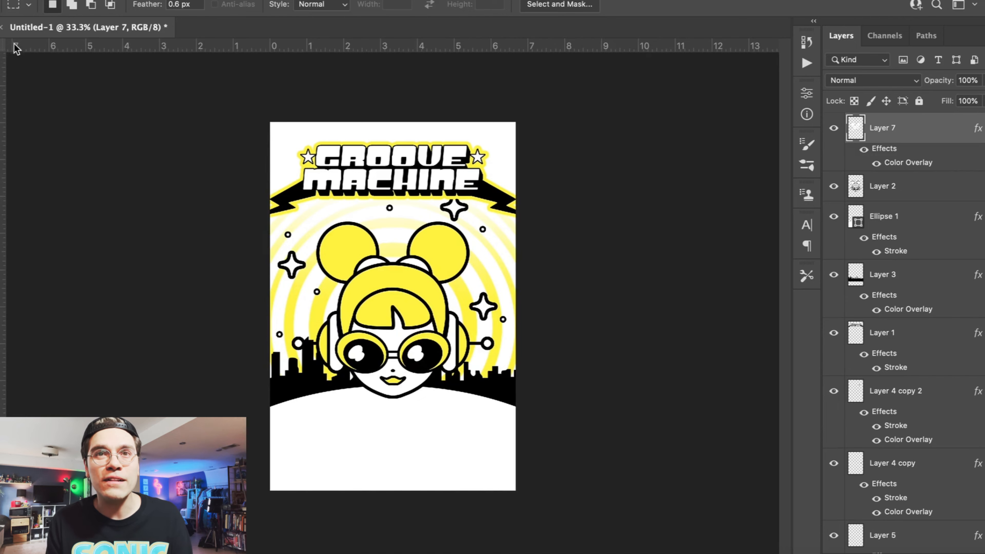
- Add a Color Overlay to the hill ellipse, matching the yellow of the mascot's hair
{"action": "key", "text": "v"}
{"action": "left_click", "coordinate": [337, 452]}
{"action": "double_click", "coordinate": [924, 220]}
{"action": "left_click", "coordinate": [504, 347]}
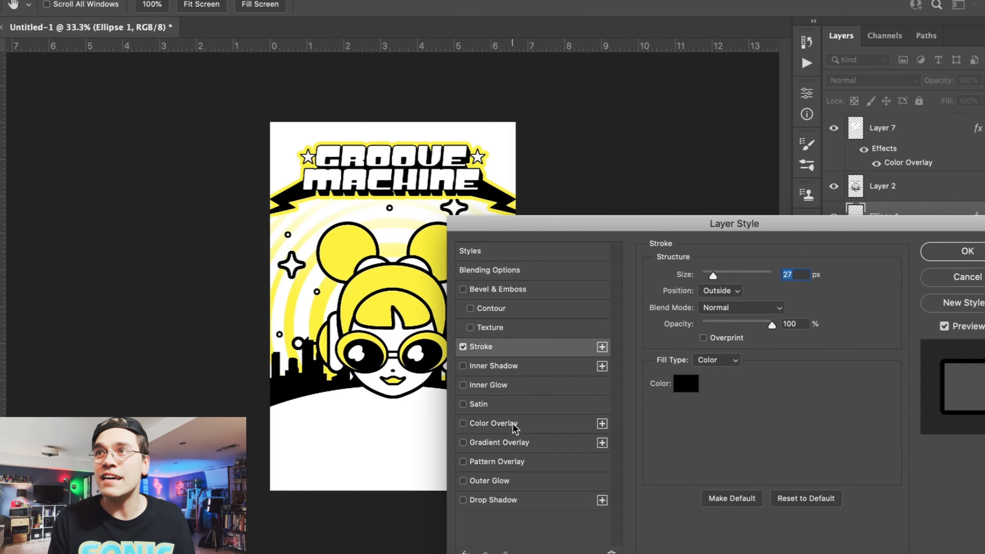
{"action": "left_click", "coordinate": [512, 424]}
{"action": "left_click", "coordinate": [799, 276]}
{"action": "left_click", "coordinate": [333, 245]}
{"action": "key", "text": "Return"}
{"action": "key", "text": "Return"}
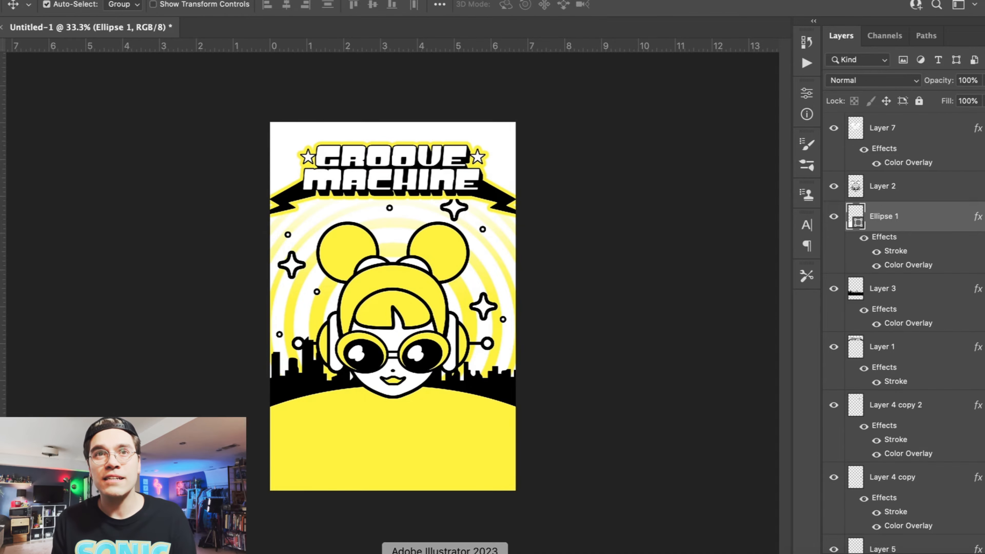
- Copy the round halftone burst from the Illustrator vector template and paste it into the Photoshop poster as pixels beneath the mascot
{"action": "left_click", "coordinate": [445, 553]}
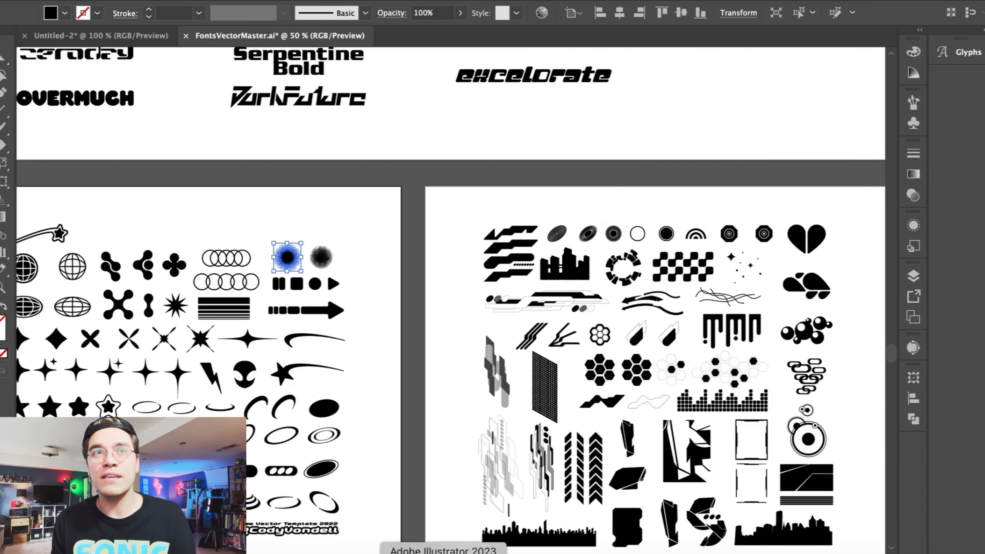
{"action": "key", "text": "ctrl+c"}
{"action": "left_click", "coordinate": [485, 552]}
{"action": "key", "text": "ctrl+v"}
{"action": "key", "text": "Return"}
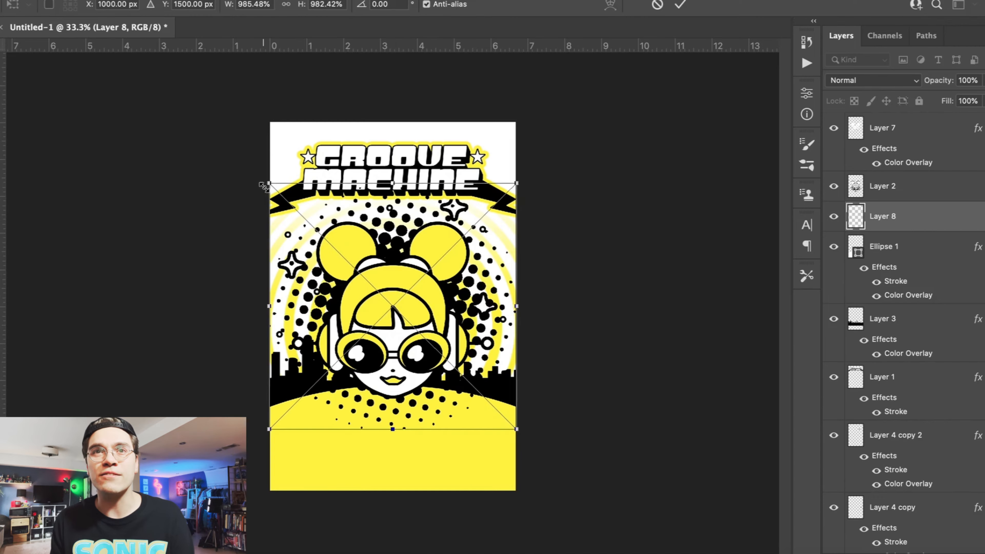
- Enlarge the halftone burst beyond the poster's width and place its centre at the bottom of the yellow hill
{"action": "left_click_drag", "start_coordinate": [338, 268], "coordinate": [336, 483]}
{"action": "left_click_drag", "start_coordinate": [265, 404], "coordinate": [242, 378]}
{"action": "left_click_drag", "start_coordinate": [455, 347], "coordinate": [586, 421]}
{"action": "key", "text": "Return"}
{"action": "left_click_drag", "start_coordinate": [391, 481], "coordinate": [392, 452]}
{"action": "key", "text": "super+minus"}
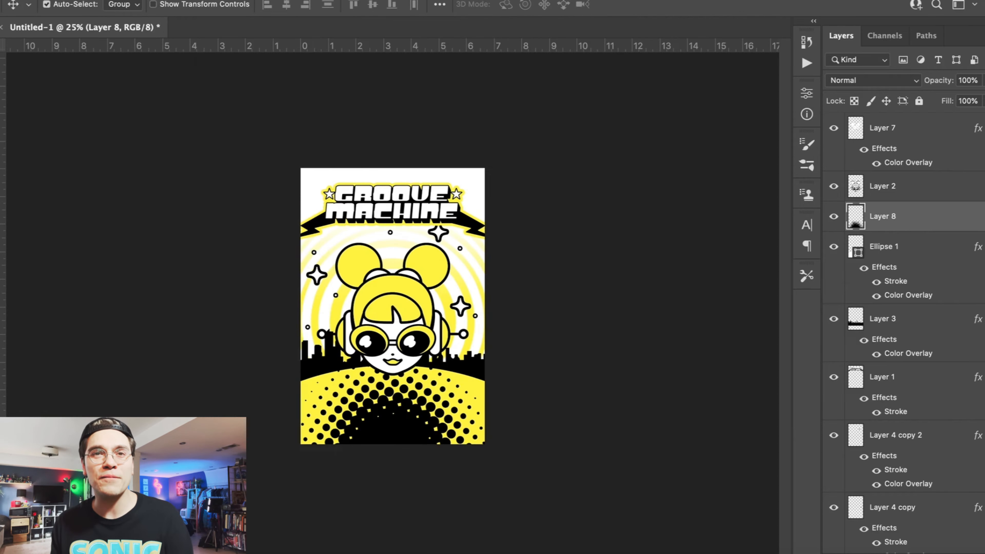
- Shrink the halftone burst and centre it directly behind the mascot's chin, fading down over the hill
{"action": "left_click", "coordinate": [248, 0]}
{"action": "left_click", "coordinate": [275, 288]}
{"action": "left_click_drag", "start_coordinate": [405, 449], "coordinate": [403, 373]}
{"action": "key", "text": "Return"}
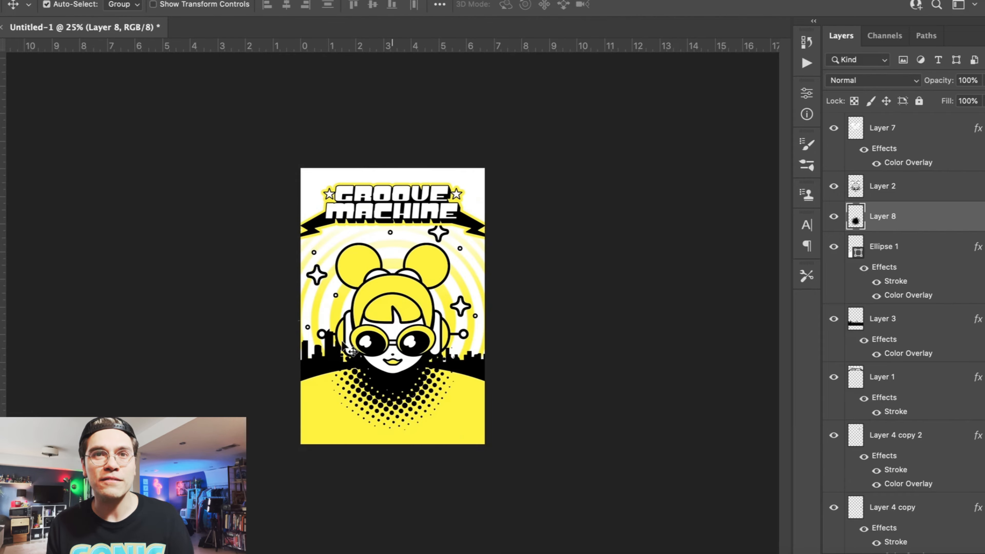
- Erase the halftone dots that overlap the skyline on both sides of the mascot's face
{"action": "key", "text": "super+plus"}
{"action": "key", "text": "e"}
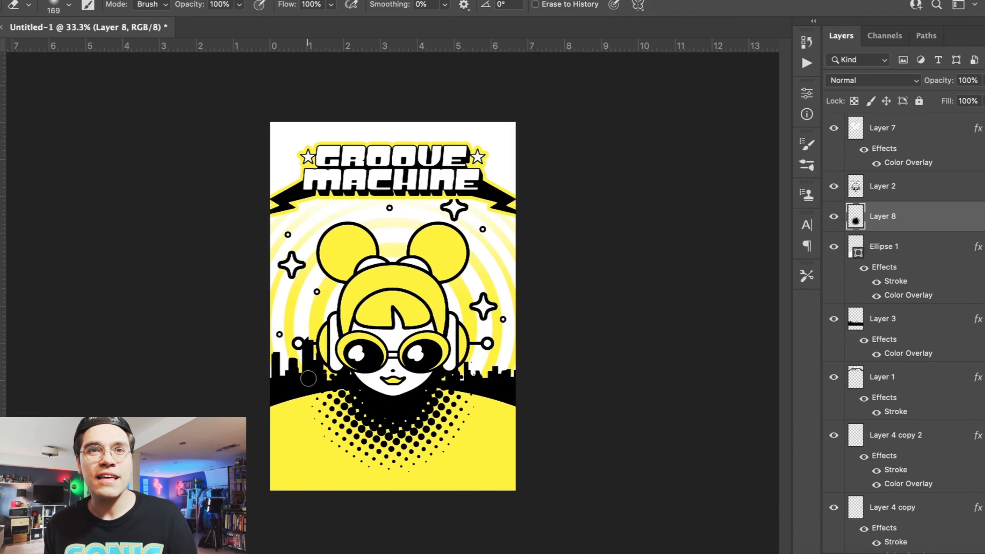
{"action": "left_click", "coordinate": [69, 4]}
{"action": "left_click_drag", "start_coordinate": [70, 78], "coordinate": [137, 79]}
{"action": "key", "text": "Return"}
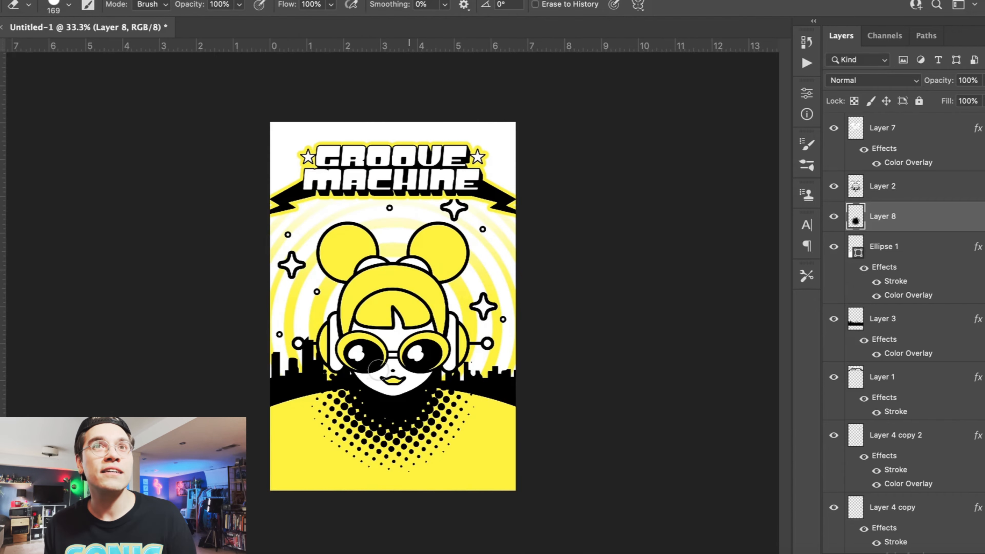
{"action": "key", "text": "super+minus"}
{"action": "key", "text": "super+minus"}
{"action": "key", "text": "v"}
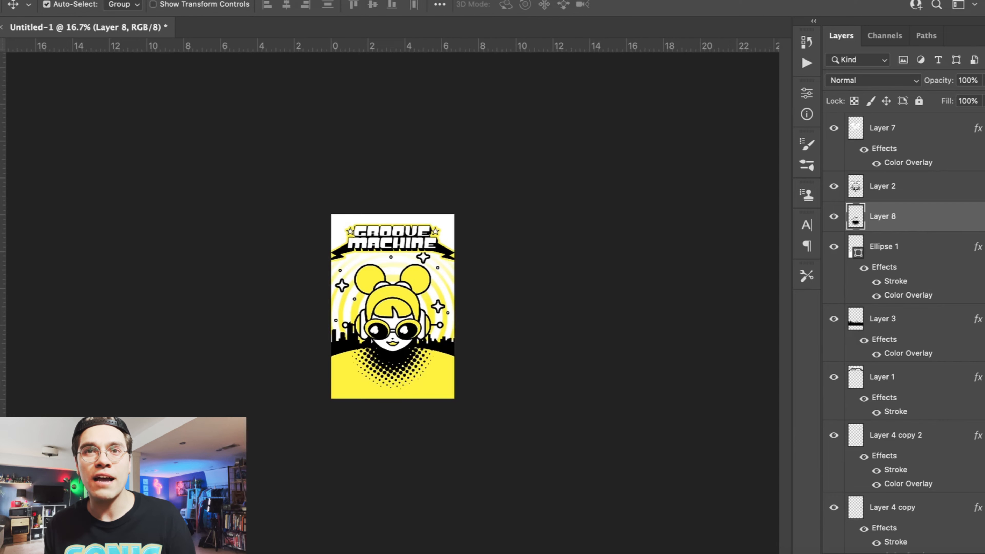
{"action": "key", "text": "super+minus"}
{"action": "key", "text": "super+plus"}
{"action": "key", "text": "super+plus"}
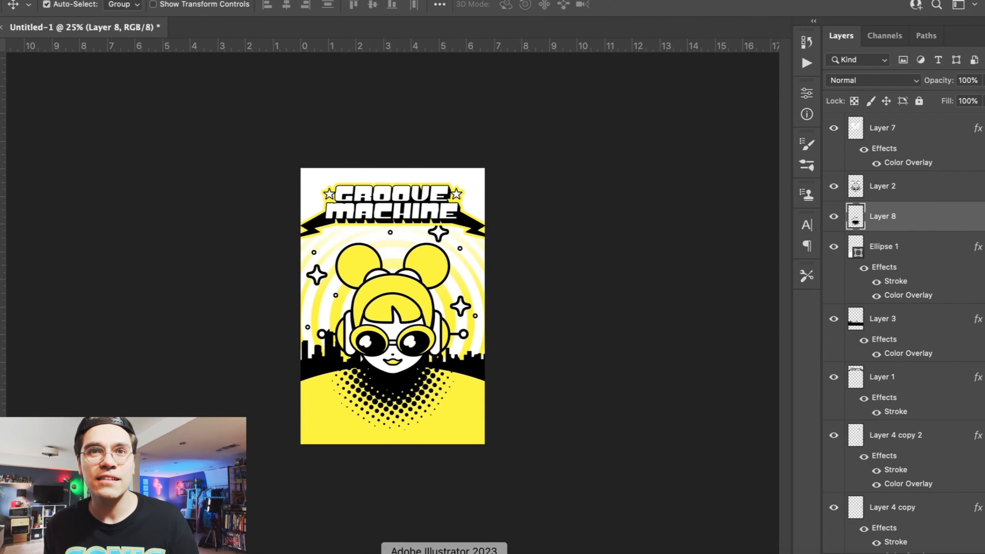
- Copy the poster's full background layer and paste it into an empty area of the Illustrator template file as a size reference
{"action": "left_click", "coordinate": [445, 553]}
{"action": "scroll", "coordinate": [435, 229], "scroll_direction": "down", "scroll_amount": 10}
{"action": "key", "text": "super+minus"}
{"action": "key", "text": "super+minus"}
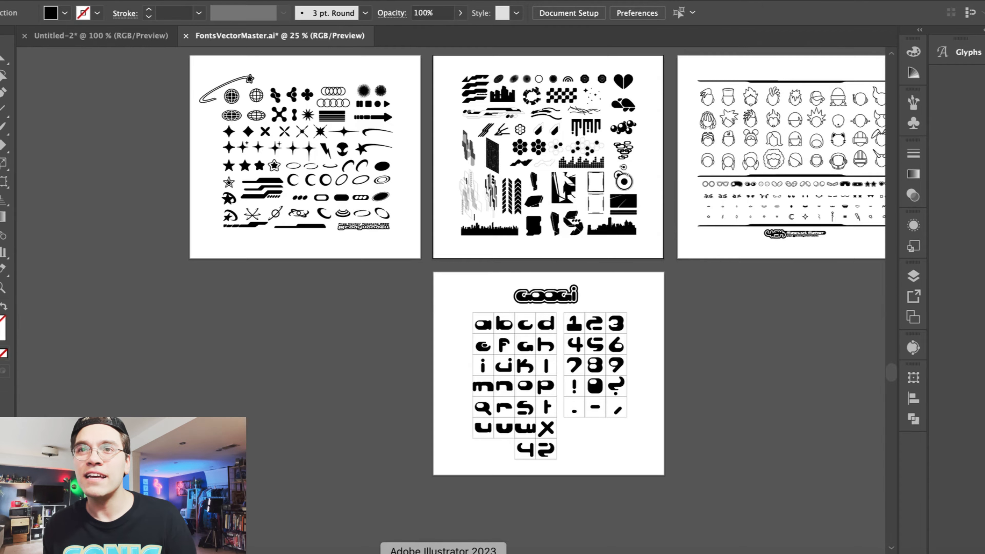
{"action": "left_click", "coordinate": [487, 553]}
{"action": "scroll", "coordinate": [923, 426], "scroll_direction": "down", "scroll_amount": 5}
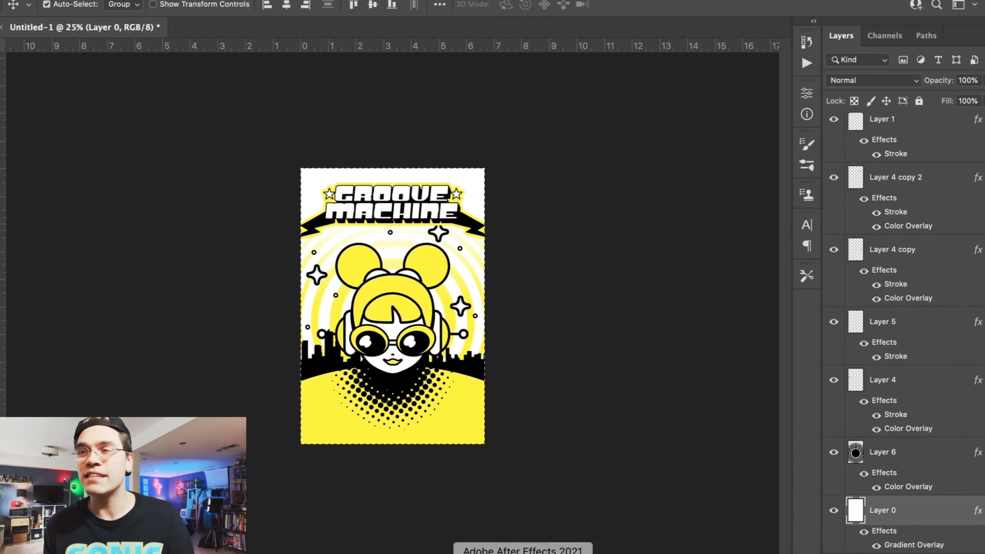
{"action": "left_click", "coordinate": [445, 553]}
{"action": "scroll", "coordinate": [446, 271], "scroll_direction": "down", "scroll_amount": 3}
{"action": "key", "text": "super+v"}
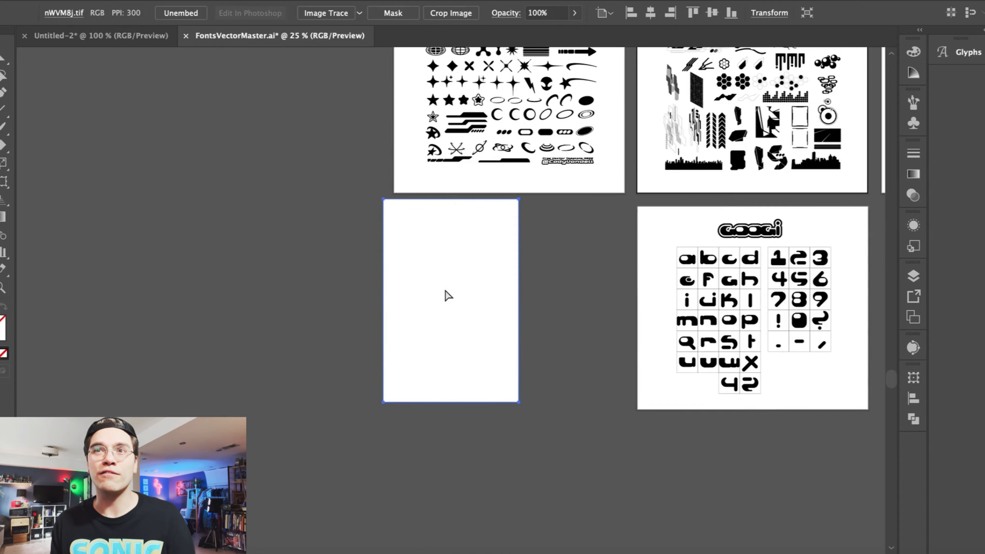
- Draw a black rectangle exactly over the pasted poster-sized reference and round its corners
{"action": "key", "text": "super+plus"}
{"action": "mouse_move", "coordinate": [0, 127]}
{"action": "left_mouse_down"}
{"action": "mouse_move", "coordinate": [46, 144]}
{"action": "mouse_move", "coordinate": [47, 128]}
{"action": "left_mouse_up"}
{"action": "mouse_move", "coordinate": [361, 165]}
{"action": "left_mouse_down"}
{"action": "mouse_move", "coordinate": [504, 411]}
{"action": "mouse_move", "coordinate": [541, 436]}
{"action": "left_mouse_up"}
{"action": "left_click_drag", "start_coordinate": [530, 176], "coordinate": [521, 184]}
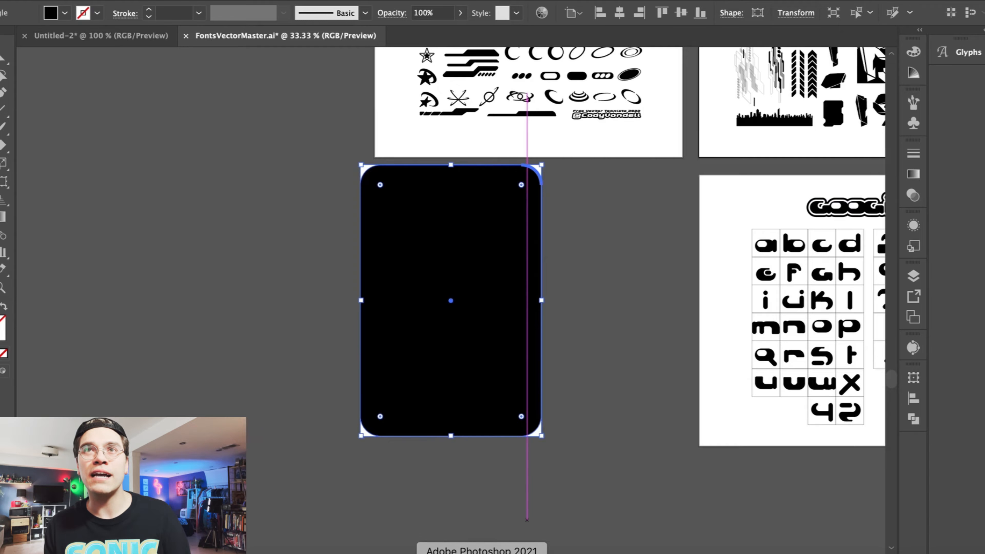
- Paste the black rounded rectangle into the Photoshop poster, scale it to about 97%, and move its layer to the top of the stack
{"action": "left_click", "coordinate": [481, 553]}
{"action": "key", "text": "super+v"}
{"action": "key", "text": "Return"}
{"action": "left_click_drag", "start_coordinate": [301, 170], "coordinate": [303, 173]}
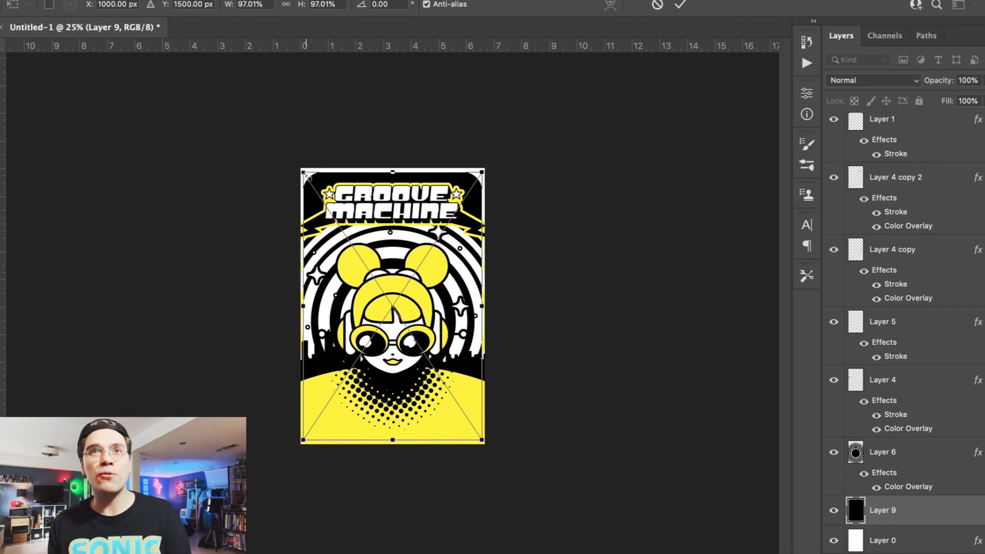
{"action": "key", "text": "Return"}
{"action": "key", "text": "super+bracketright"}
{"action": "left_click_drag", "start_coordinate": [905, 453], "coordinate": [915, 107]}
{"action": "scroll", "coordinate": [909, 171], "scroll_direction": "up", "scroll_amount": 10}
{"action": "left_click_drag", "start_coordinate": [923, 377], "coordinate": [910, 125]}
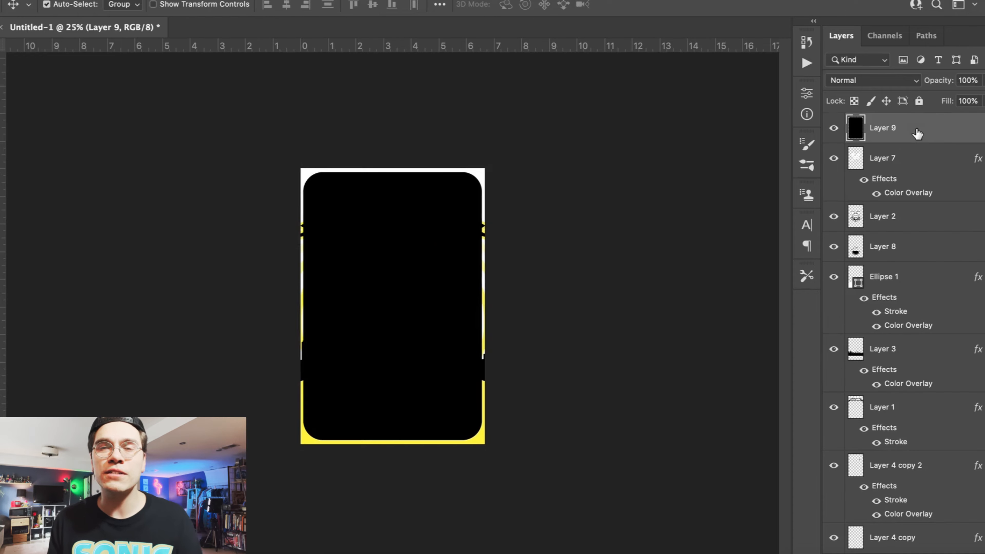
- Magic Wand-select the border area outside the rounded rectangle, add a new layer above it, and hide the rectangle layer
{"action": "key", "text": "w"}
{"action": "left_click", "coordinate": [226, 0]}
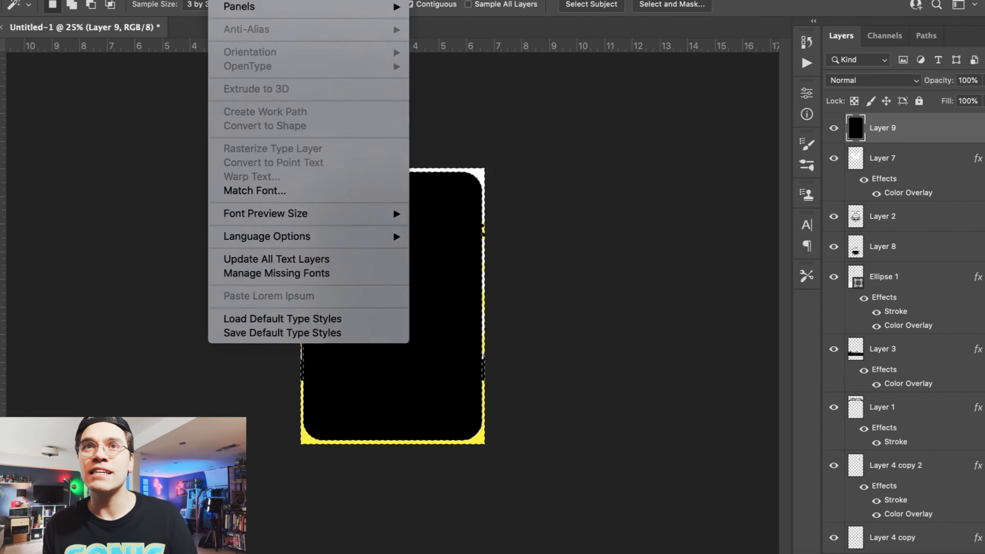
{"action": "mouse_move", "coordinate": [187, 0]}
{"action": "left_click", "coordinate": [434, 0]}
{"action": "key", "text": "Return"}
{"action": "left_click", "coordinate": [834, 158]}
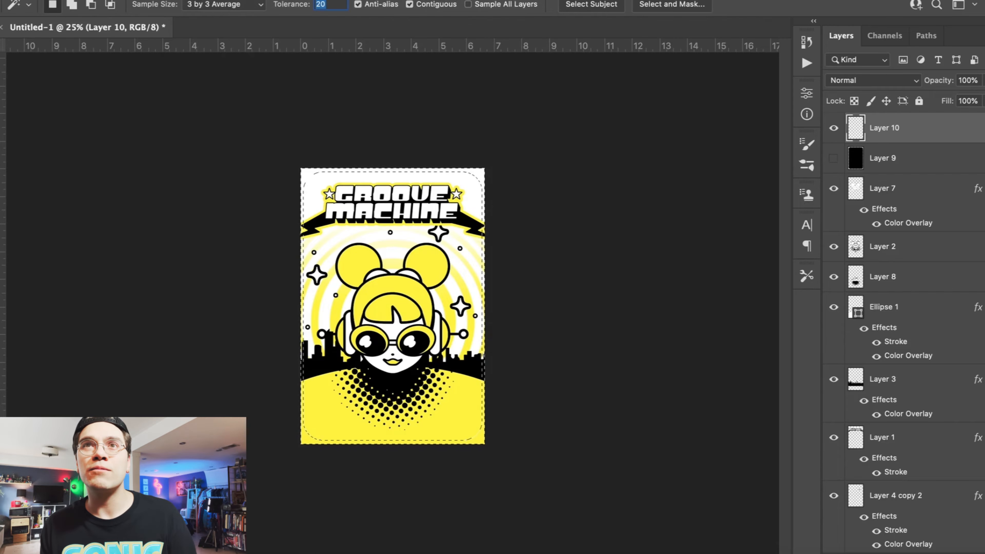
- Paint the selected border area white on the new layer with a 3200 px brush and clear the selection
{"action": "key", "text": "b"}
{"action": "left_click", "coordinate": [68, 5]}
{"action": "left_click", "coordinate": [576, 456]}
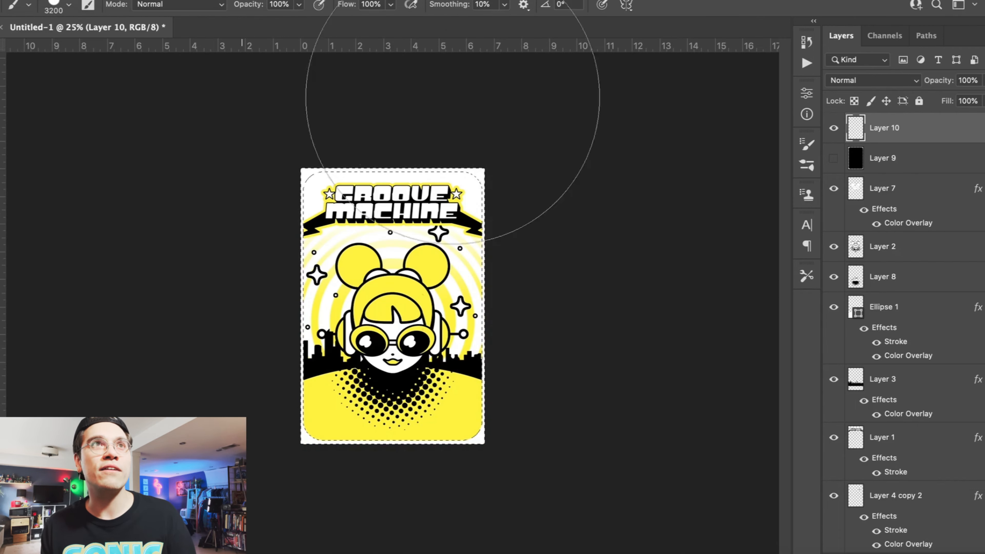
{"action": "key", "text": "m"}
{"action": "left_click", "coordinate": [681, 187]}
{"action": "key", "text": "Return"}
- Give the border layer a black Stroke and a yellow Color Overlay
{"action": "double_click", "coordinate": [927, 135]}
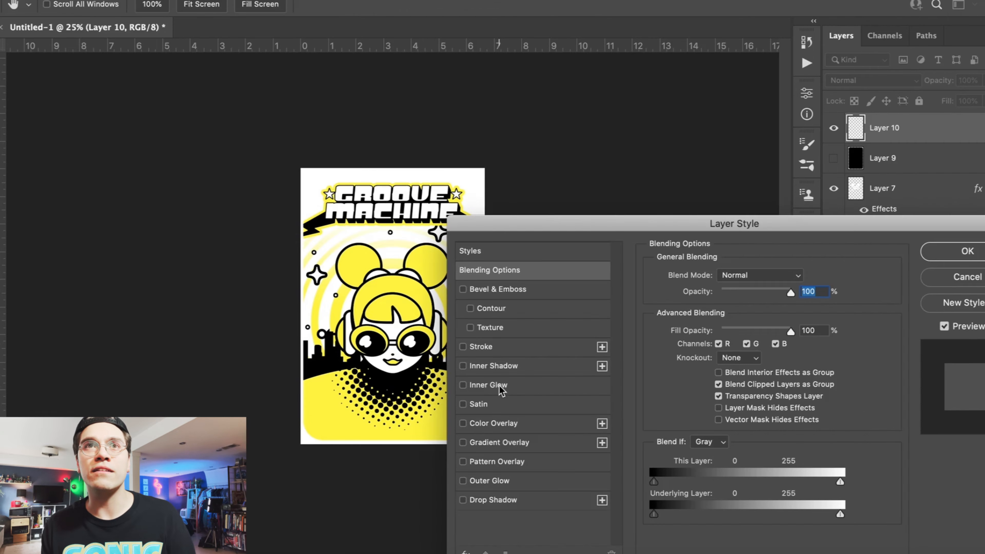
{"action": "left_click", "coordinate": [499, 346]}
{"action": "left_click", "coordinate": [535, 424]}
{"action": "key", "text": "Return"}
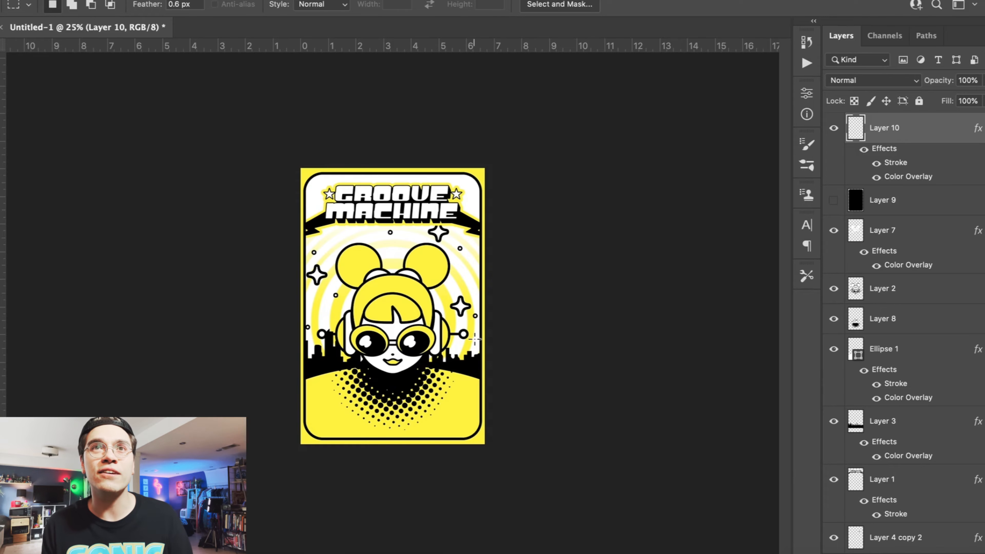
- Change the border layer's Color Overlay color to white
{"action": "double_click", "coordinate": [905, 125]}
{"action": "left_click", "coordinate": [496, 424]}
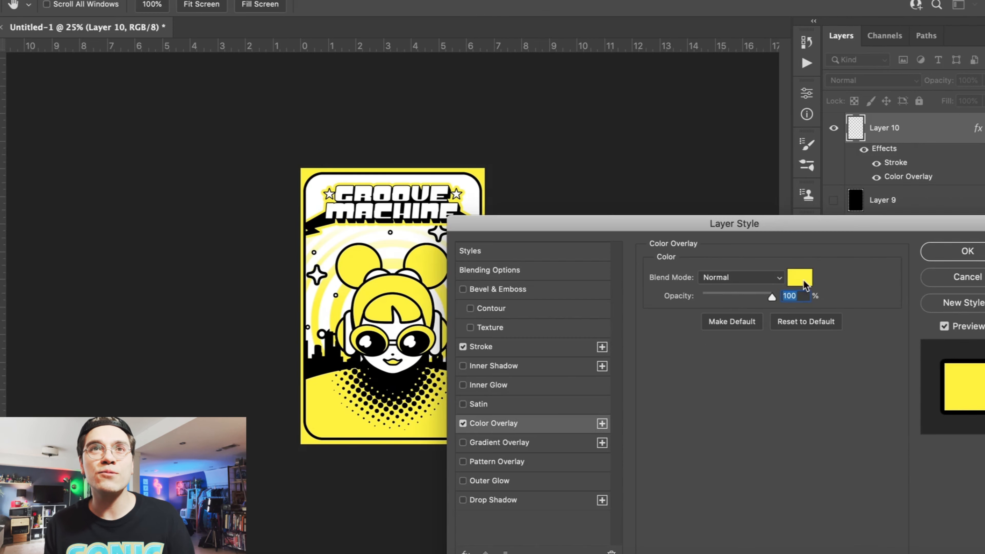
{"action": "left_click", "coordinate": [803, 282]}
{"action": "left_click_drag", "start_coordinate": [698, 287], "coordinate": [574, 244]}
{"action": "key", "text": "Return"}
{"action": "key", "text": "Return"}
{"action": "key", "text": "ctrl+="}
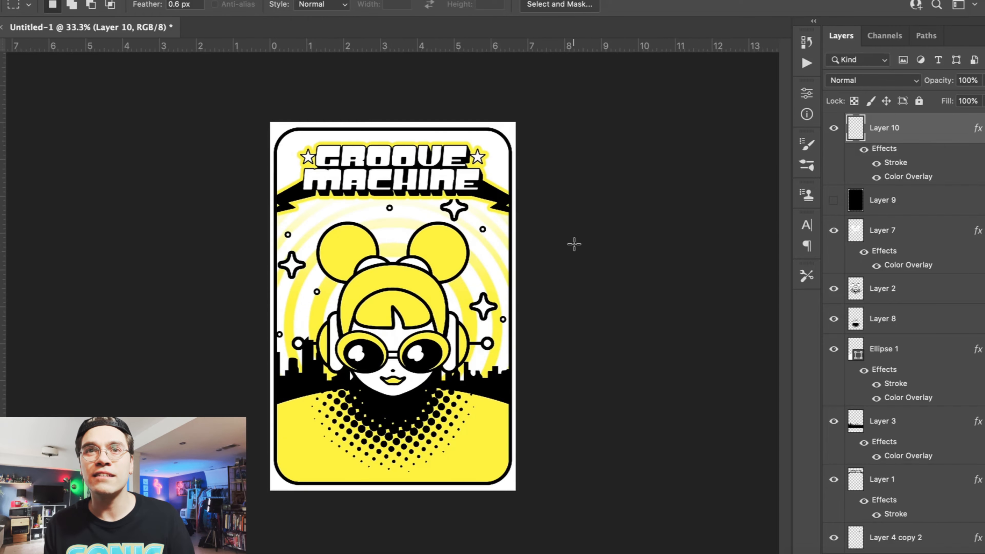
- Shift the gradient background layer upward and stretch it back down over the exposed area with Free Transform
{"action": "key", "text": "v"}
{"action": "left_click_drag", "start_coordinate": [388, 250], "coordinate": [388, 147]}
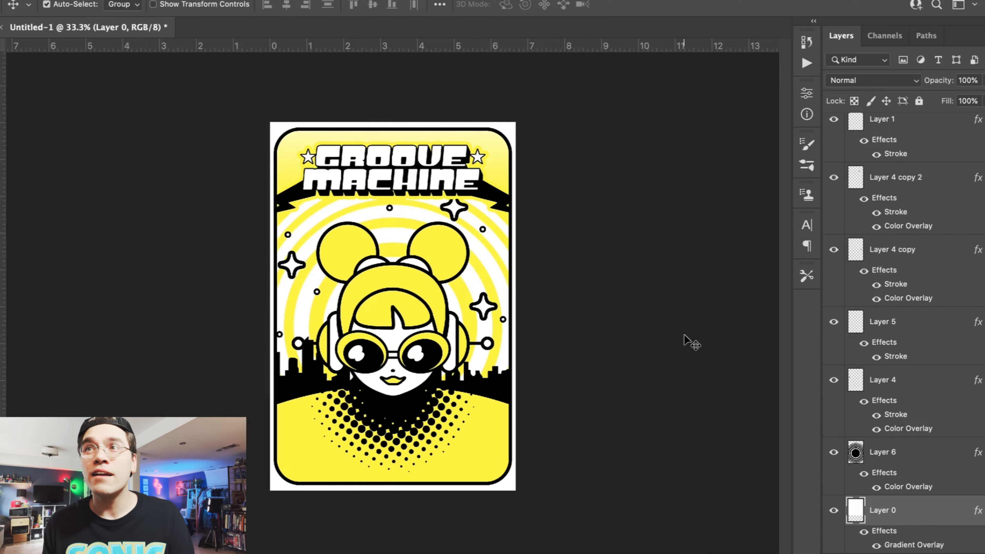
{"action": "left_click_drag", "start_coordinate": [293, 142], "coordinate": [293, 104]}
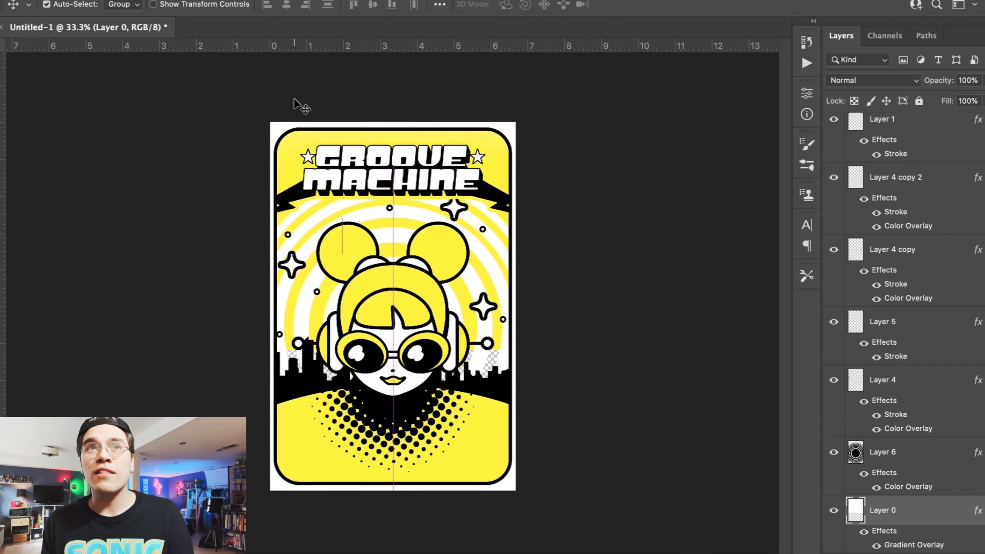
{"action": "left_click", "coordinate": [104, 2]}
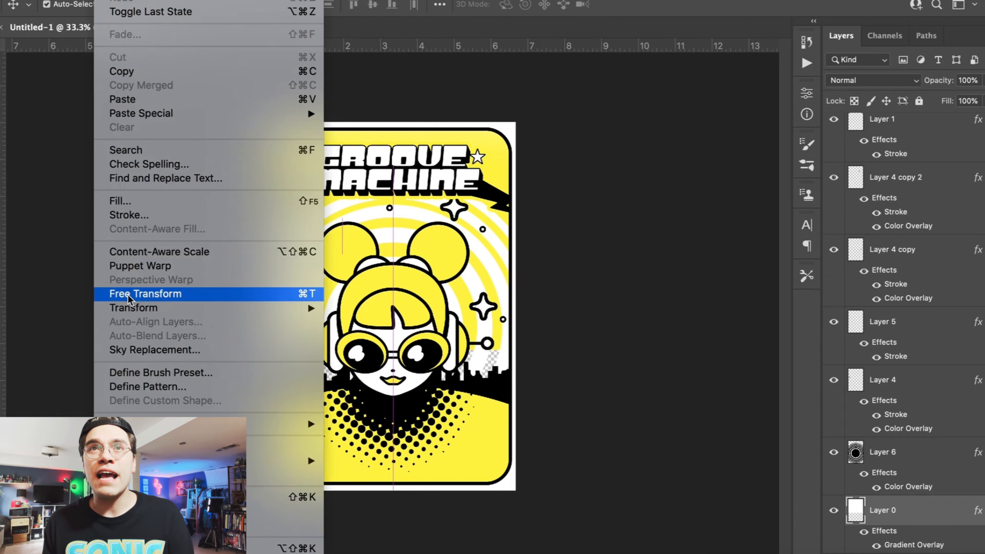
{"action": "left_click", "coordinate": [147, 293]}
{"action": "left_click_drag", "start_coordinate": [392, 351], "coordinate": [392, 394]}
{"action": "key", "text": "Return"}
- Apply a Color Overlay to the background layer in the yellow #fff447 sampled from the mascot's hair
{"action": "double_click", "coordinate": [955, 524]}
{"action": "left_click", "coordinate": [493, 423]}
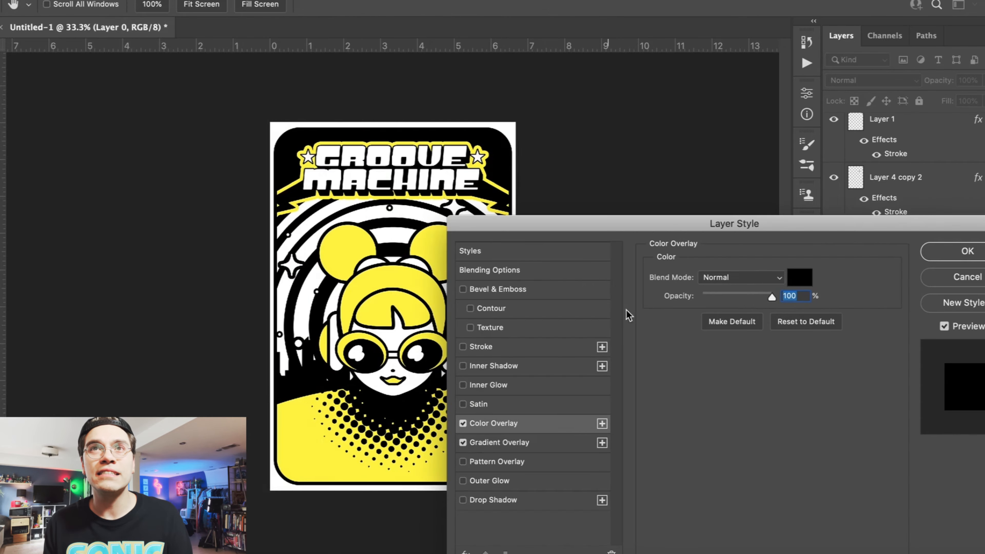
{"action": "left_click", "coordinate": [788, 276]}
{"action": "left_click", "coordinate": [406, 281]}
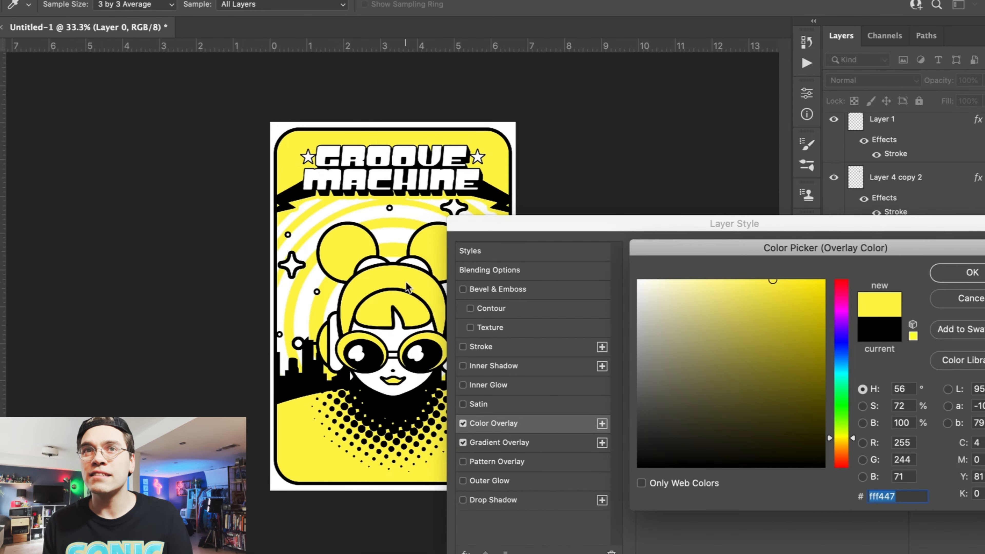
{"action": "left_click", "coordinate": [376, 410]}
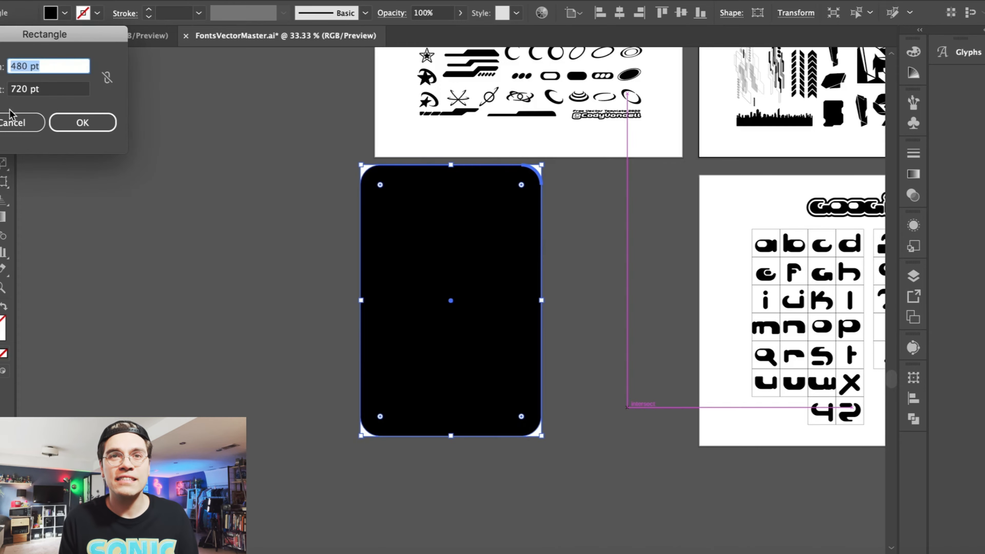
- Cancel the new rectangle and delete the rounded rectangle and its poster-sized reference from the Illustrator template file
{"action": "left_click", "coordinate": [15, 125]}
{"action": "key", "text": "v"}
{"action": "left_click", "coordinate": [180, 207]}
{"action": "scroll", "coordinate": [180, 209], "scroll_direction": "up", "scroll_amount": 8}
{"action": "left_click_drag", "start_coordinate": [218, 400], "coordinate": [461, 482]}
{"action": "key", "text": "Delete"}
{"action": "scroll", "coordinate": [461, 483], "scroll_direction": "up", "scroll_amount": 3}
{"action": "scroll", "coordinate": [462, 482], "scroll_direction": "right", "scroll_amount": 3}
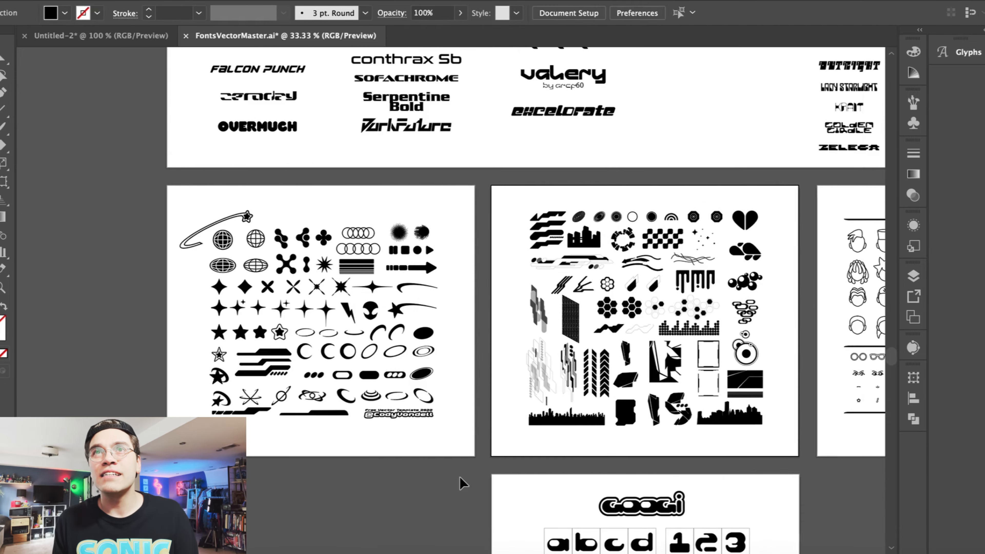
- Switch to Illustrator and look through the template artboards and the dingbat sheet in Untitled-2 for a decorative shape
{"action": "left_click", "coordinate": [483, 553]}
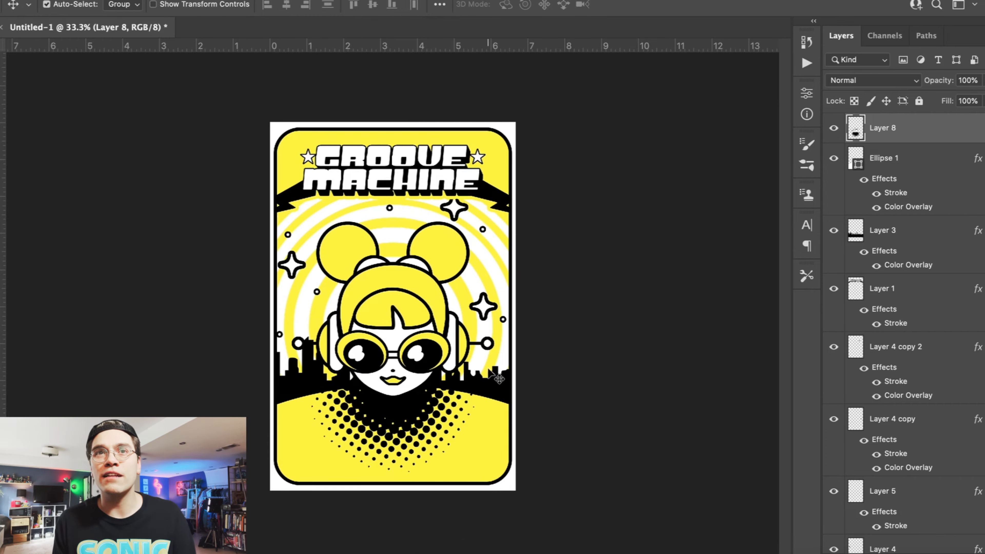
{"action": "left_click", "coordinate": [444, 553]}
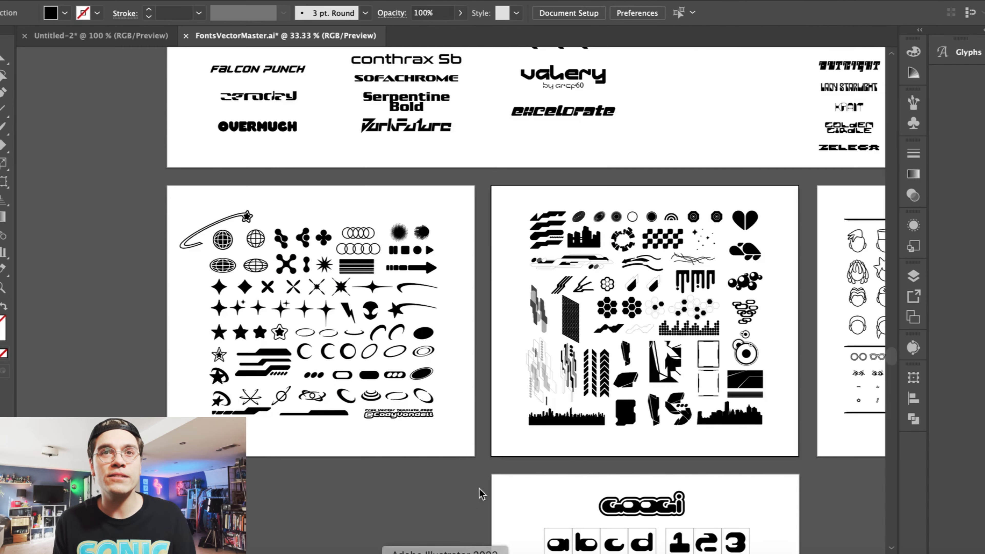
{"action": "scroll", "coordinate": [479, 489], "scroll_direction": "up", "scroll_amount": 10}
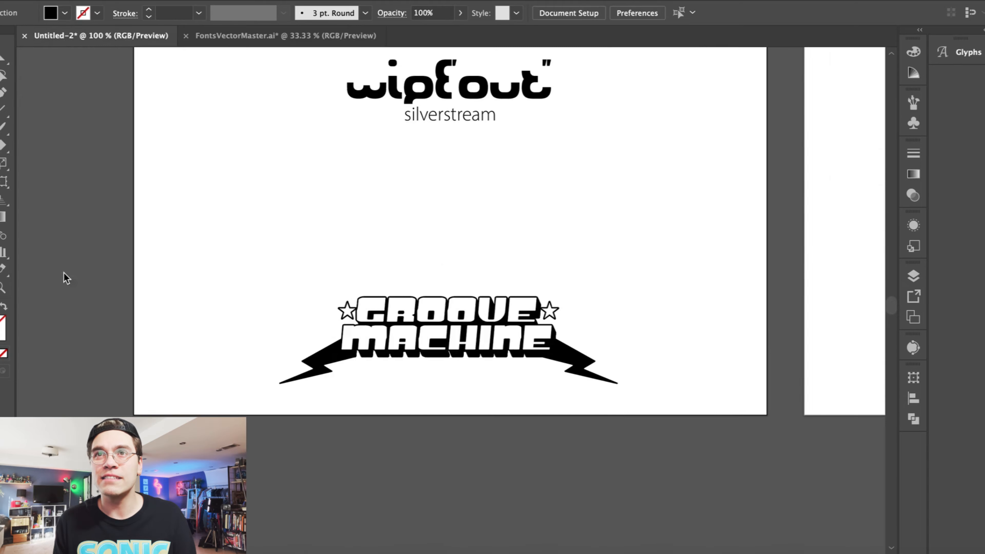
{"action": "key", "text": "super+minus"}
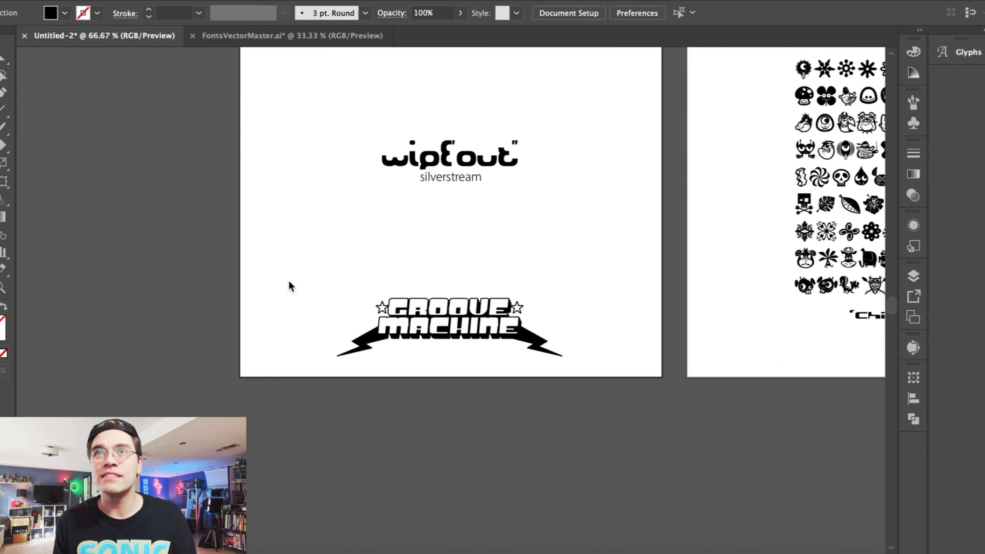
{"action": "scroll", "coordinate": [290, 281], "scroll_direction": "right", "scroll_amount": 8}
{"action": "scroll", "coordinate": [289, 282], "scroll_direction": "up", "scroll_amount": 4}
{"action": "scroll", "coordinate": [289, 282], "scroll_direction": "down", "scroll_amount": 4}
{"action": "scroll", "coordinate": [289, 282], "scroll_direction": "up", "scroll_amount": 6}
{"action": "scroll", "coordinate": [289, 282], "scroll_direction": "left", "scroll_amount": 2}
{"action": "key", "text": "super+plus"}
{"action": "key", "text": "super+plus"}
{"action": "scroll", "coordinate": [290, 286], "scroll_direction": "down", "scroll_amount": 6}
{"action": "scroll", "coordinate": [289, 285], "scroll_direction": "right", "scroll_amount": 8}
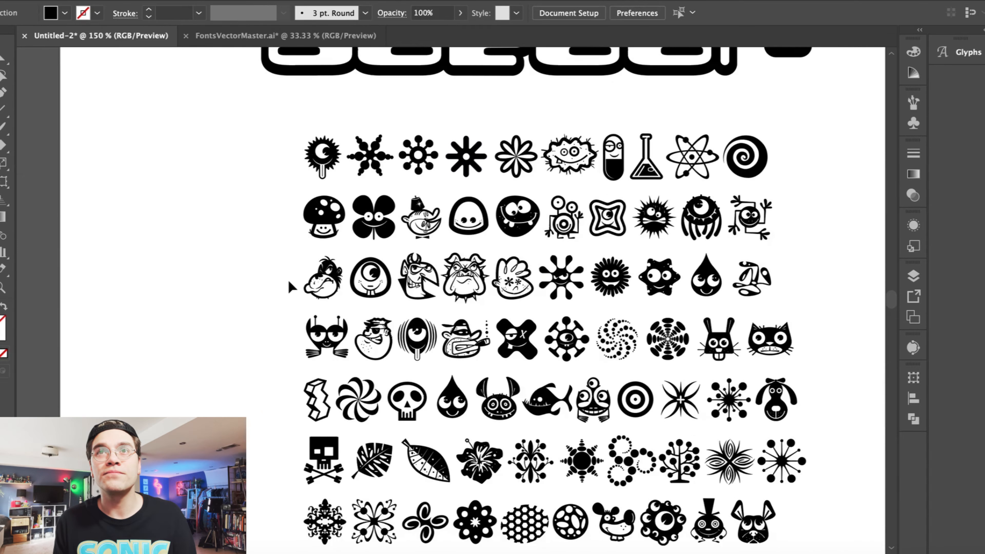
{"action": "scroll", "coordinate": [568, 293], "scroll_direction": "down", "scroll_amount": 2}
{"action": "scroll", "coordinate": [567, 293], "scroll_direction": "right", "scroll_amount": 1}
- Copy the outlined eight-petal flower from the first row of the dingbat sheet
{"action": "left_click", "coordinate": [500, 131]}
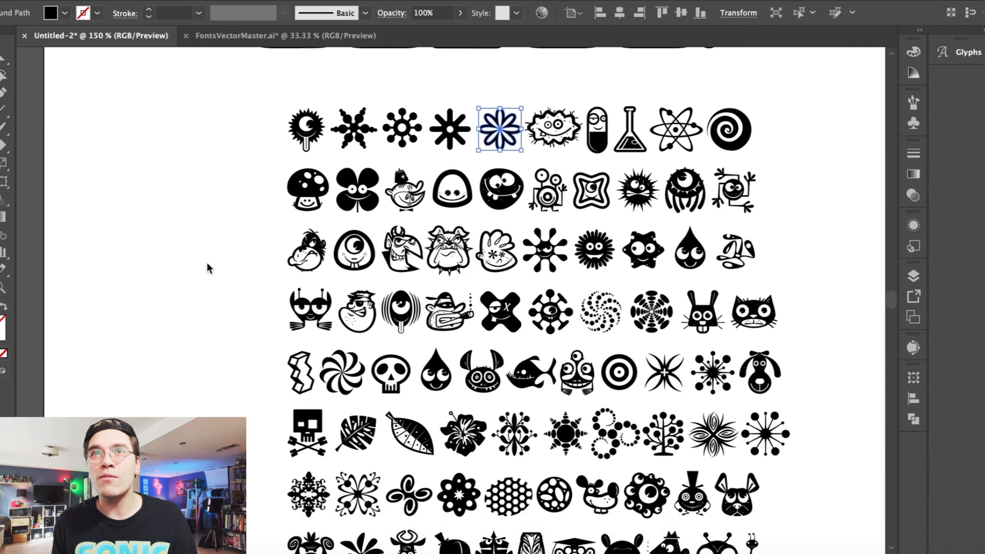
{"action": "scroll", "coordinate": [209, 268], "scroll_direction": "down", "scroll_amount": 3}
{"action": "scroll", "coordinate": [209, 268], "scroll_direction": "right", "scroll_amount": 1}
{"action": "scroll", "coordinate": [209, 268], "scroll_direction": "up", "scroll_amount": 4}
{"action": "scroll", "coordinate": [208, 268], "scroll_direction": "right", "scroll_amount": 1}
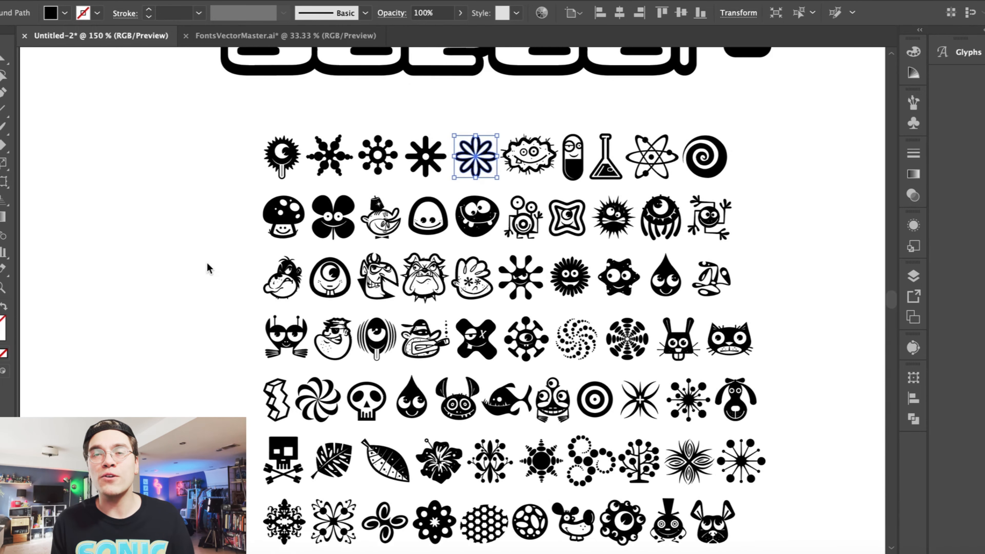
{"action": "left_click", "coordinate": [208, 268]}
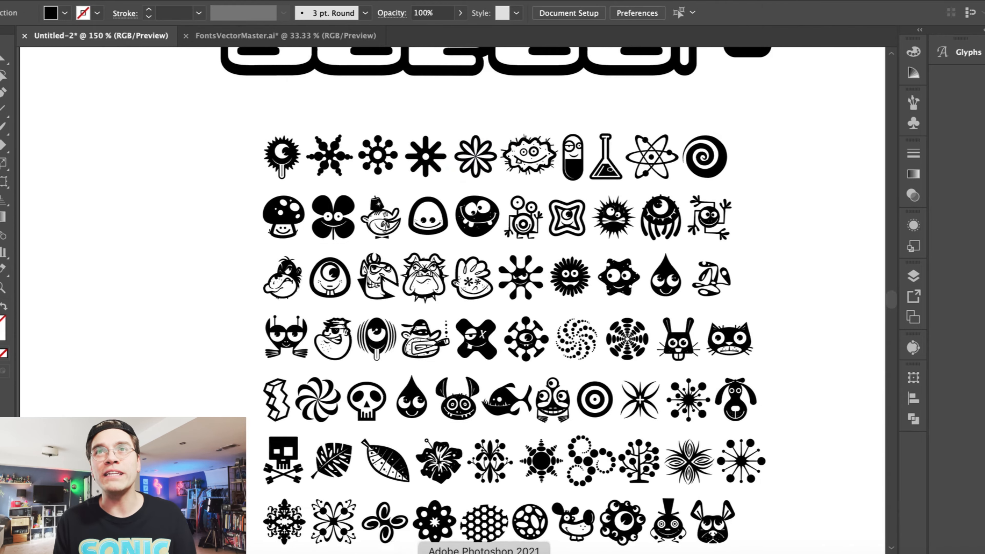
- Paste the flower into the Photoshop poster, enlarge it and move it to the poster's lower-right corner
{"action": "left_click", "coordinate": [484, 553]}
{"action": "key", "text": "super+v"}
{"action": "key", "text": "Return"}
{"action": "left_click_drag", "start_coordinate": [380, 293], "coordinate": [342, 263]}
{"action": "key", "text": "Return"}
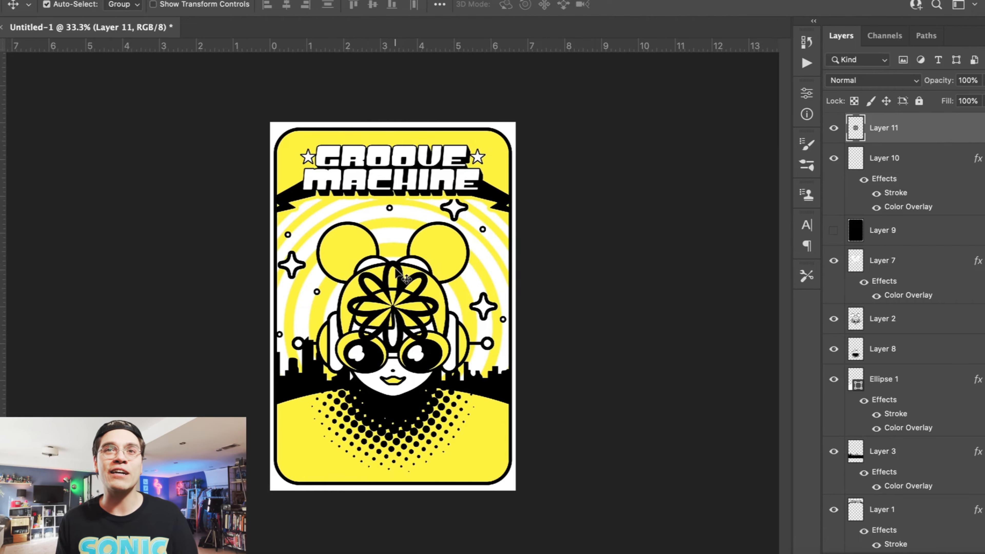
{"action": "left_click_drag", "start_coordinate": [404, 277], "coordinate": [474, 404]}
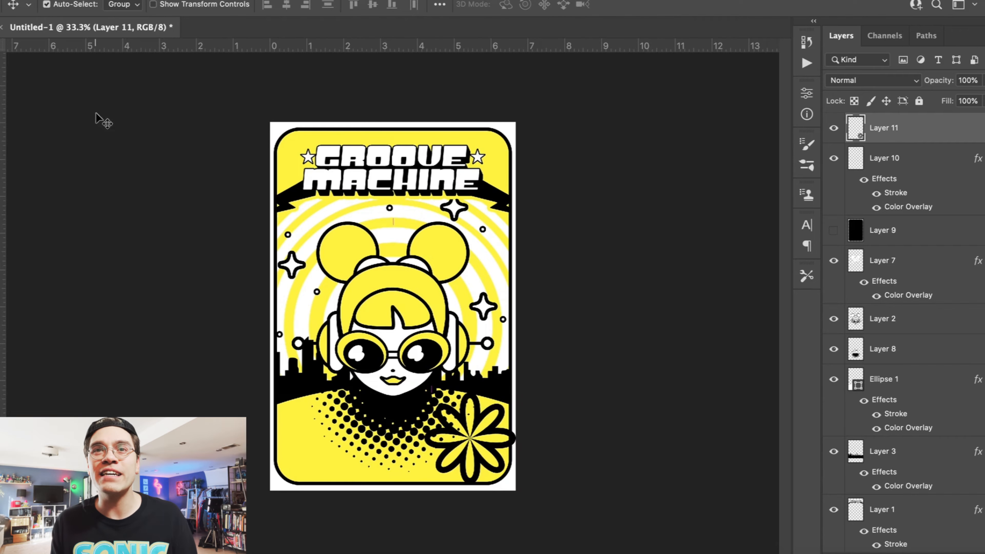
- Create a new empty layer above the flower layer and make the flower layer active for a Magic Wand selection
{"action": "left_click", "coordinate": [188, 0]}
{"action": "mouse_move", "coordinate": [217, 1]}
{"action": "left_click", "coordinate": [423, 1]}
{"action": "key", "text": "Return"}
{"action": "key", "text": "w"}
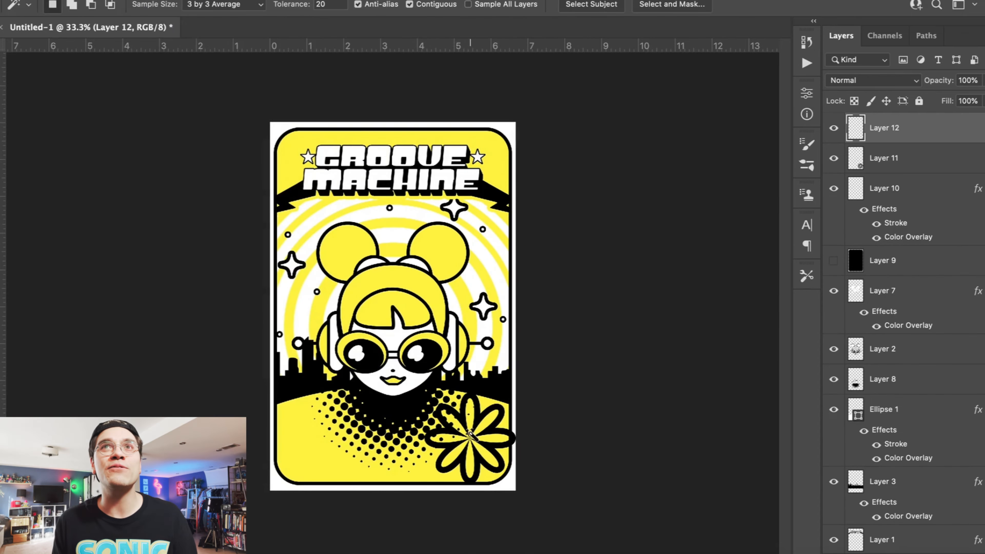
{"action": "key", "text": "super+d"}
{"action": "left_click", "coordinate": [893, 169]}
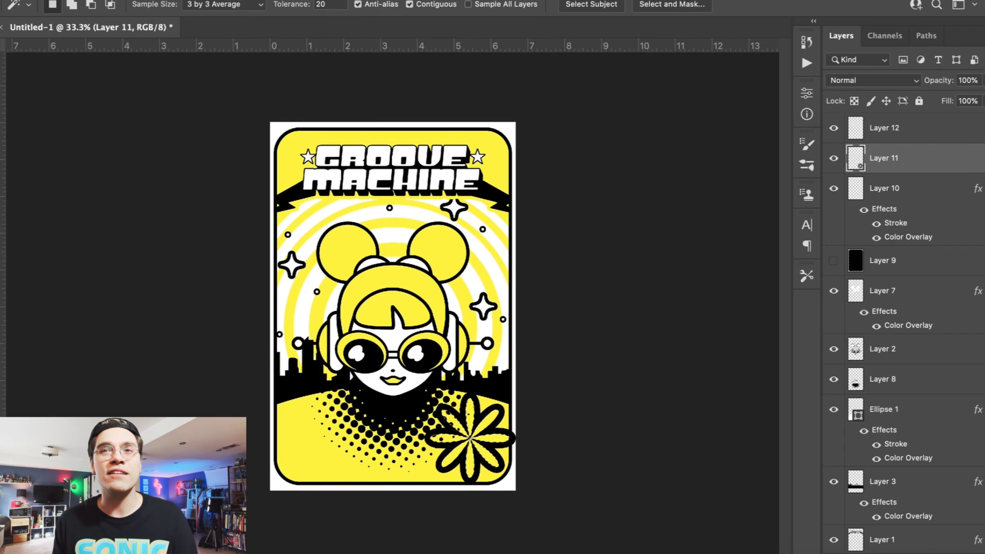
- Expand the selection of the flower's petal interiors and fill it with white on the new layer using the Brush
{"action": "left_click", "coordinate": [264, 1]}
{"action": "mouse_move", "coordinate": [285, 193]}
{"action": "left_click", "coordinate": [493, 220]}
{"action": "key", "text": "Return"}
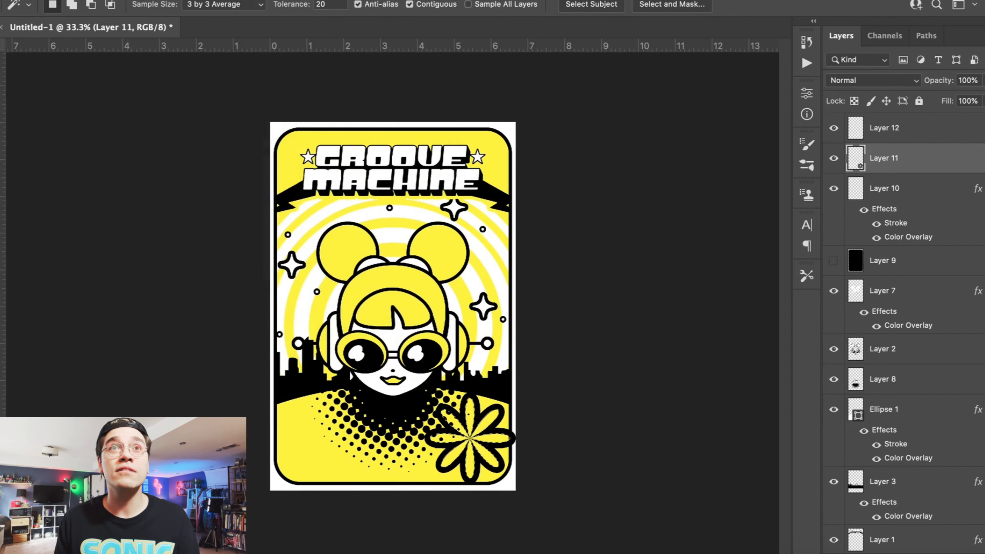
{"action": "key", "text": "b"}
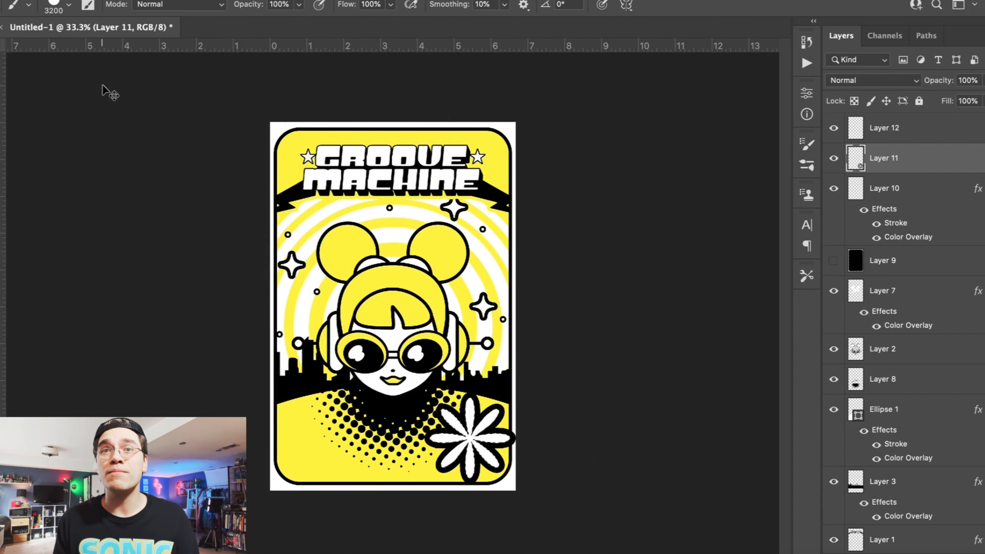
{"action": "left_click", "coordinate": [923, 123]}
{"action": "left_click", "coordinate": [522, 432]}
- Deselect and move the white petal fill layer below the flower outline layer
{"action": "key", "text": "m"}
{"action": "left_click", "coordinate": [143, 145]}
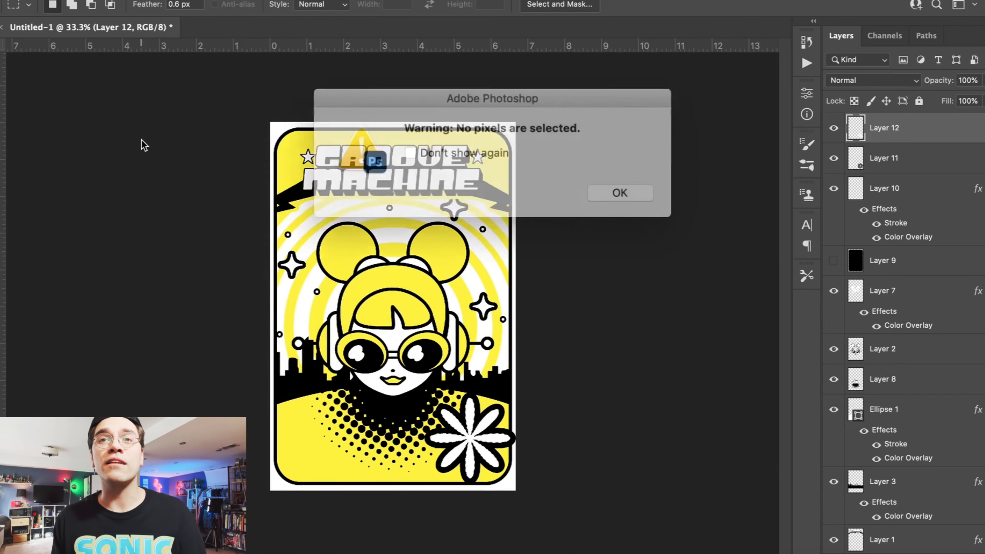
{"action": "key", "text": "Return"}
{"action": "key", "text": "v"}
{"action": "key", "text": "super+["}
- Free Transform the flower outline and its white fill together, placing them closer to the poster's lower-right corner
{"action": "left_click", "coordinate": [904, 125], "text": "shift"}
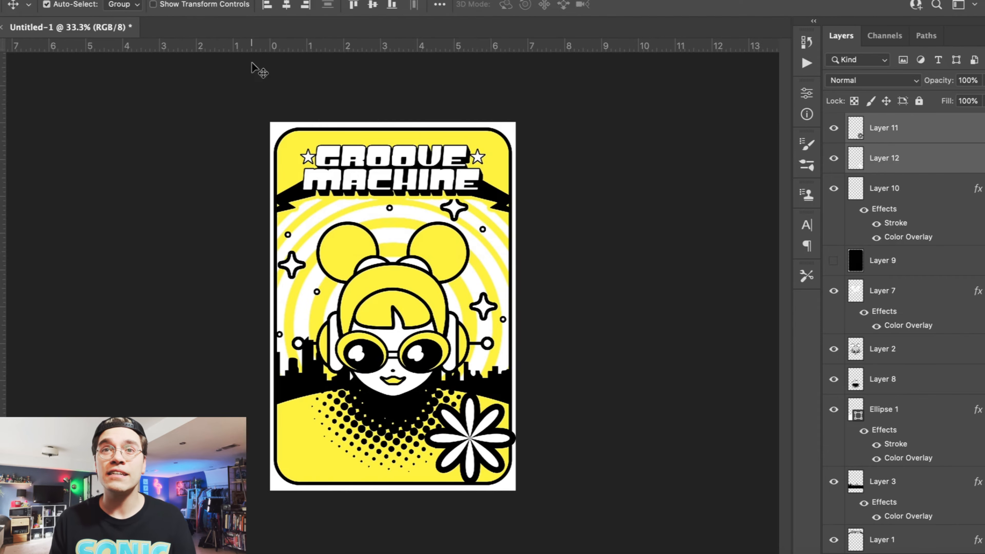
{"action": "left_click", "coordinate": [98, 0]}
{"action": "left_click", "coordinate": [157, 293]}
{"action": "left_click_drag", "start_coordinate": [475, 434], "coordinate": [481, 450]}
{"action": "key", "text": "Return"}
- Discard the extra duplicate and merge the flower outline and its white fill into one layer
{"action": "key", "text": "super+j"}
{"action": "key", "text": "Delete"}
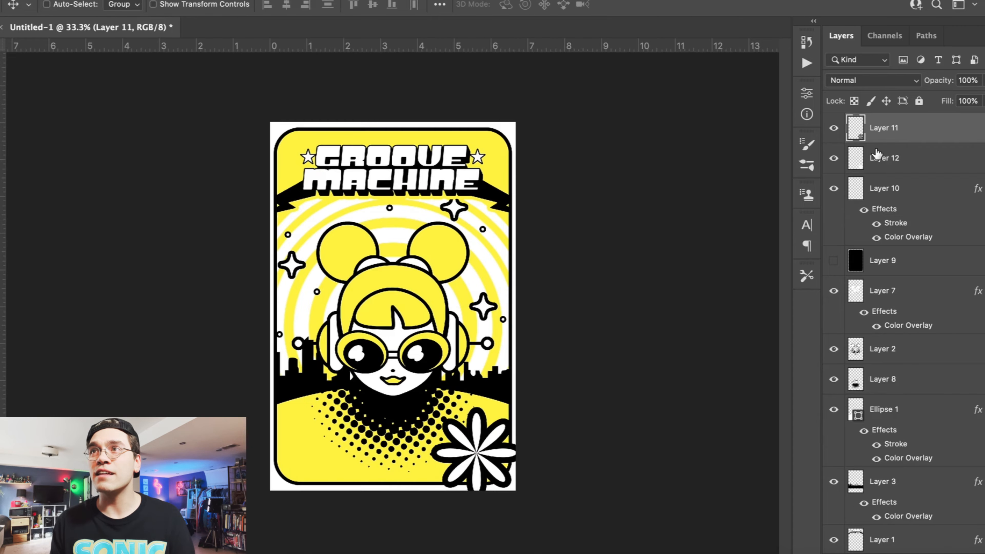
{"action": "left_click", "coordinate": [878, 156], "text": "shift"}
{"action": "left_click", "coordinate": [182, 0]}
{"action": "left_click", "coordinate": [233, 510]}
- Duplicate the flower, scale the copy to about 52% and place it above the large flower at the poster's right edge
{"action": "key", "text": "super+j"}
{"action": "left_click", "coordinate": [104, 0]}
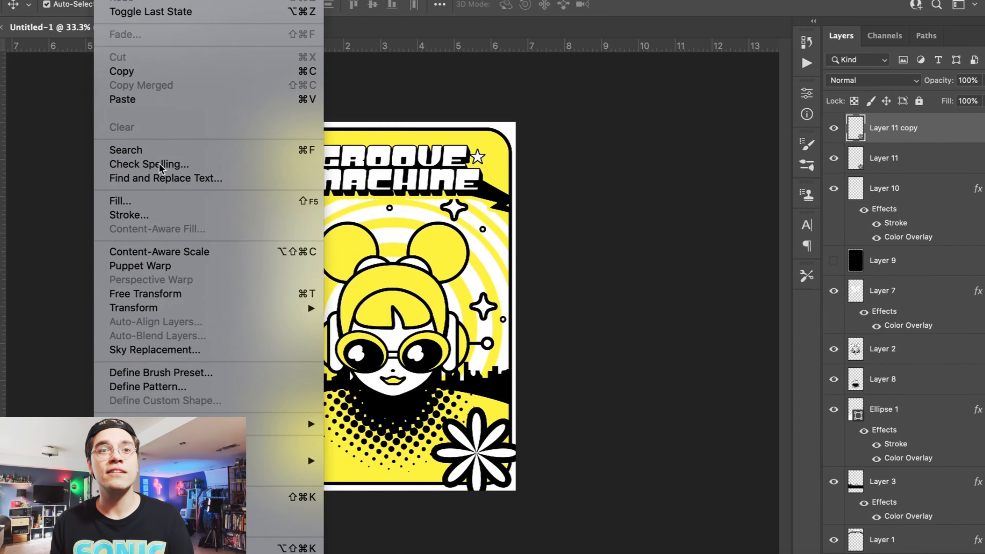
{"action": "left_click", "coordinate": [227, 294]}
{"action": "left_click_drag", "start_coordinate": [476, 403], "coordinate": [480, 419]}
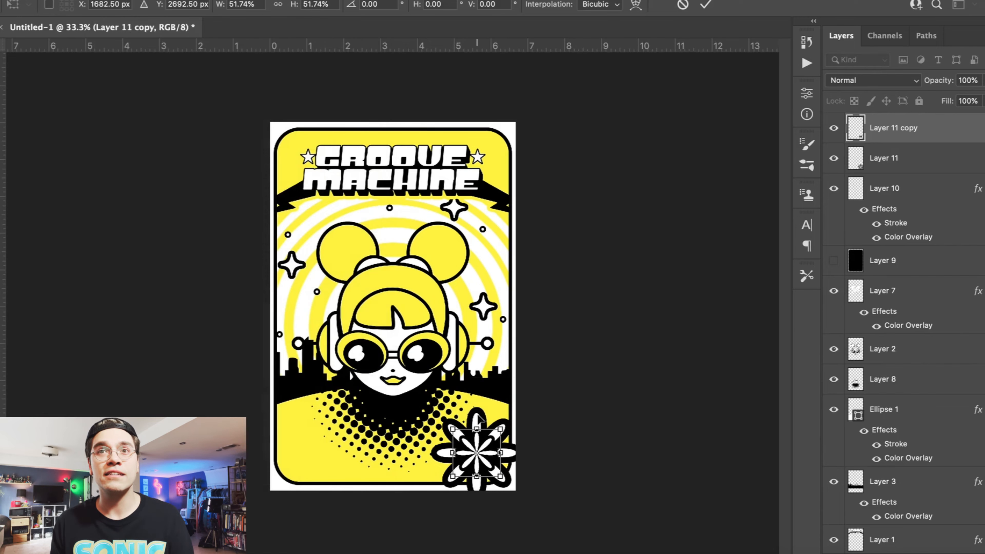
{"action": "left_click_drag", "start_coordinate": [478, 458], "coordinate": [497, 406]}
{"action": "key", "text": "Return"}
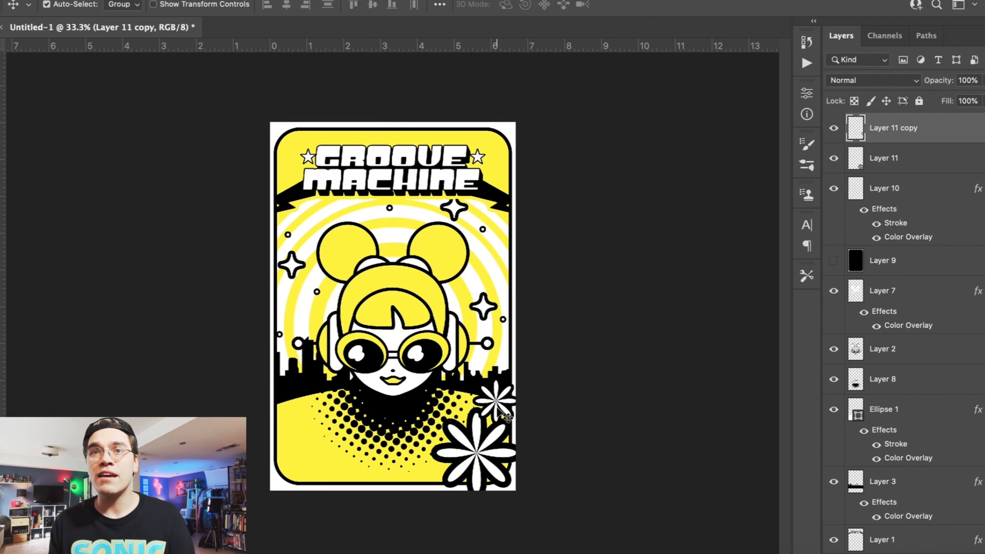
- Make a third, smaller flower copy, send it behind the large flower and place it beside it at the poster's bottom edge
{"action": "key", "text": "super+j"}
{"action": "left_click_drag", "start_coordinate": [476, 336], "coordinate": [465, 413]}
{"action": "left_click", "coordinate": [209, 293]}
{"action": "key", "text": "Return"}
{"action": "key", "text": "super+["}
{"action": "key", "text": "super+["}
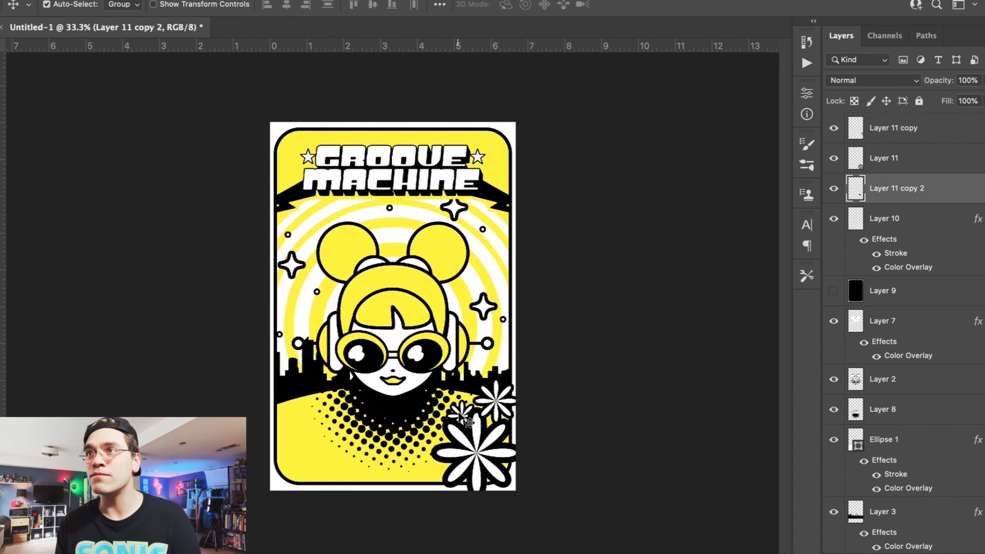
{"action": "left_click_drag", "start_coordinate": [467, 421], "coordinate": [448, 481]}
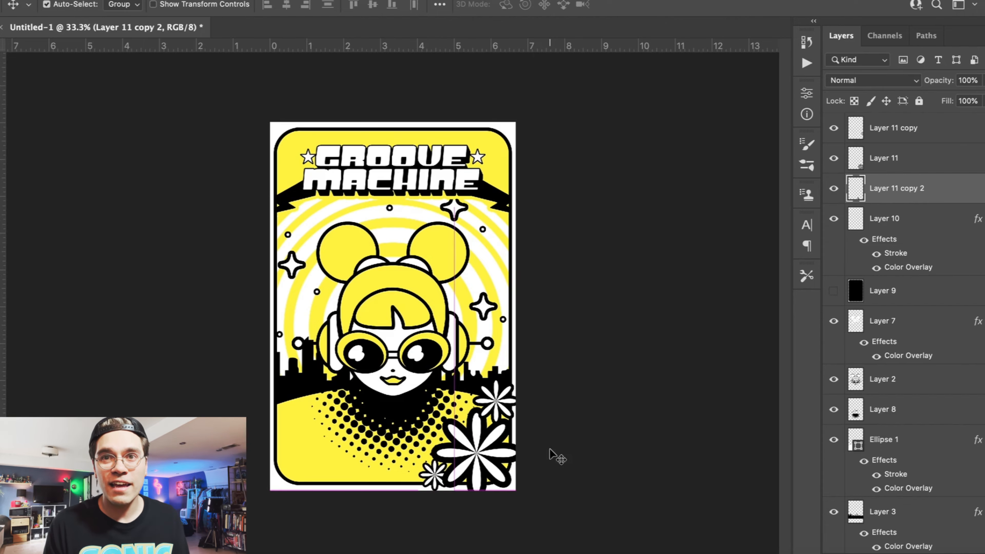
- Undo the stray duplication and group the three flower layers
{"action": "left_click", "coordinate": [883, 134]}
{"action": "left_click", "coordinate": [880, 185], "text": "shift"}
{"action": "key", "text": "super+j"}
{"action": "key", "text": "super+z"}
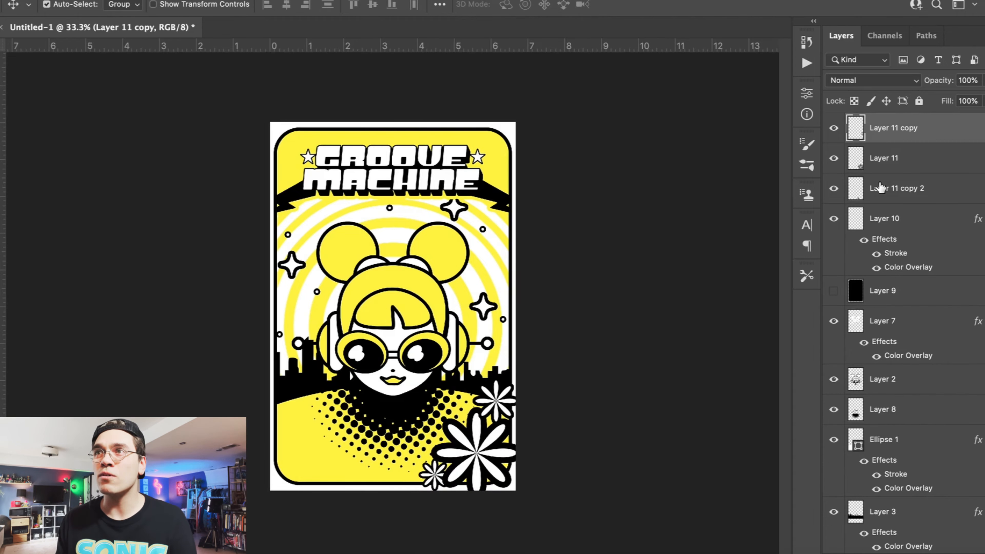
{"action": "left_click", "coordinate": [881, 187], "text": "shift"}
{"action": "key", "text": "super+g"}
- Duplicate the flower group, flip the copy horizontally and position it in the poster's lower-left corner
{"action": "key", "text": "super+j"}
{"action": "left_click", "coordinate": [107, 2]}
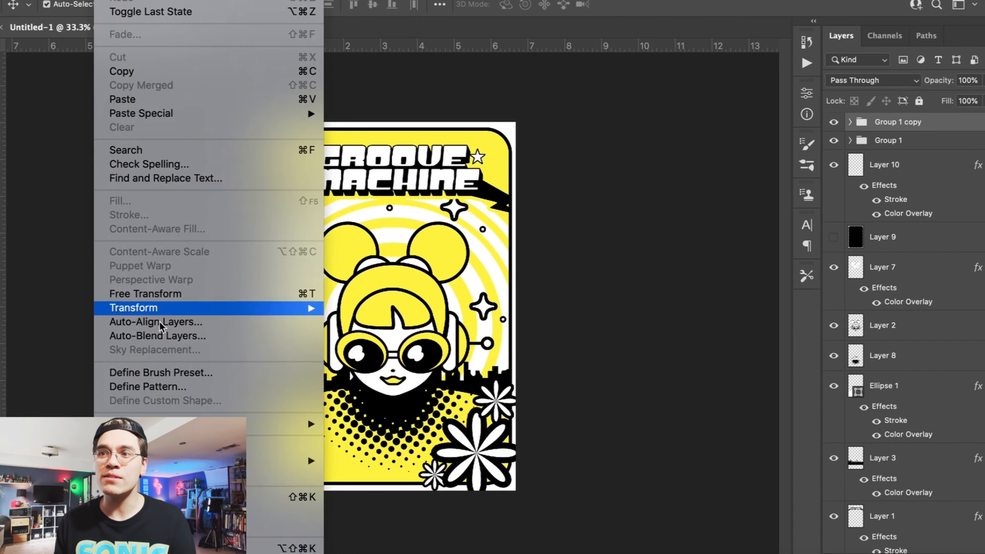
{"action": "mouse_move", "coordinate": [157, 311]}
{"action": "left_click", "coordinate": [378, 543]}
{"action": "left_click_drag", "start_coordinate": [455, 458], "coordinate": [298, 461]}
{"action": "key", "text": "shift+Right"}
{"action": "key", "text": "shift+Right"}
{"action": "key", "text": "shift+Right"}
- Align the vertical centers of both flower groups and shift them slightly together
{"action": "left_click", "coordinate": [906, 142], "text": "super"}
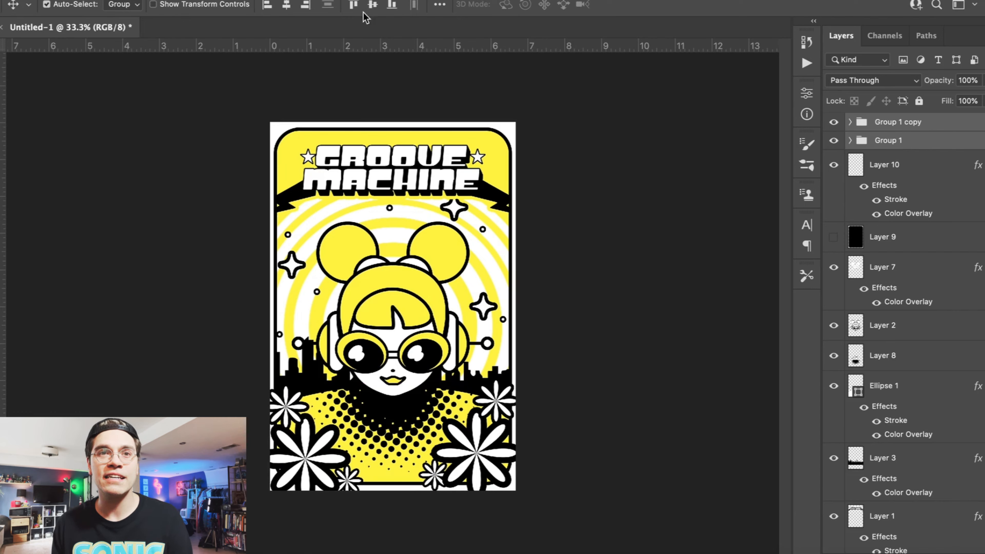
{"action": "left_click", "coordinate": [372, 5]}
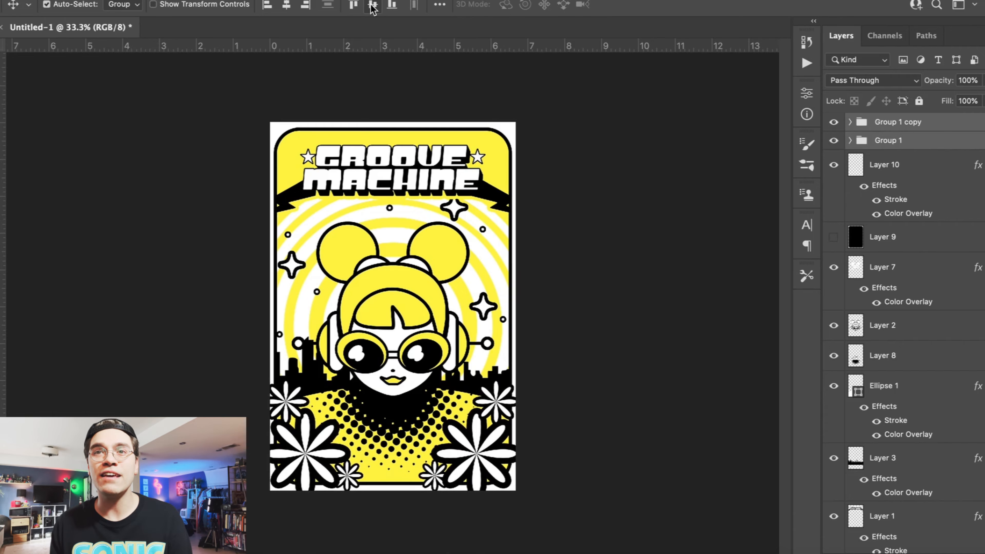
{"action": "left_click_drag", "start_coordinate": [310, 437], "coordinate": [310, 437]}
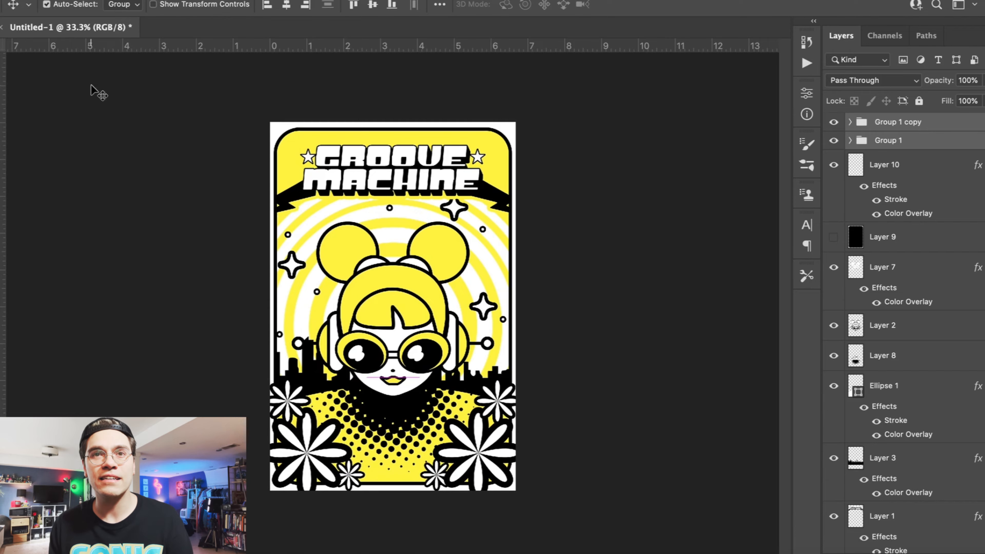
- Scale both flower groups down slightly with Free Transform so they fit within the poster's width
{"action": "key", "text": "super+minus"}
{"action": "key", "text": "super+equal"}
{"action": "left_click", "coordinate": [116, 0]}
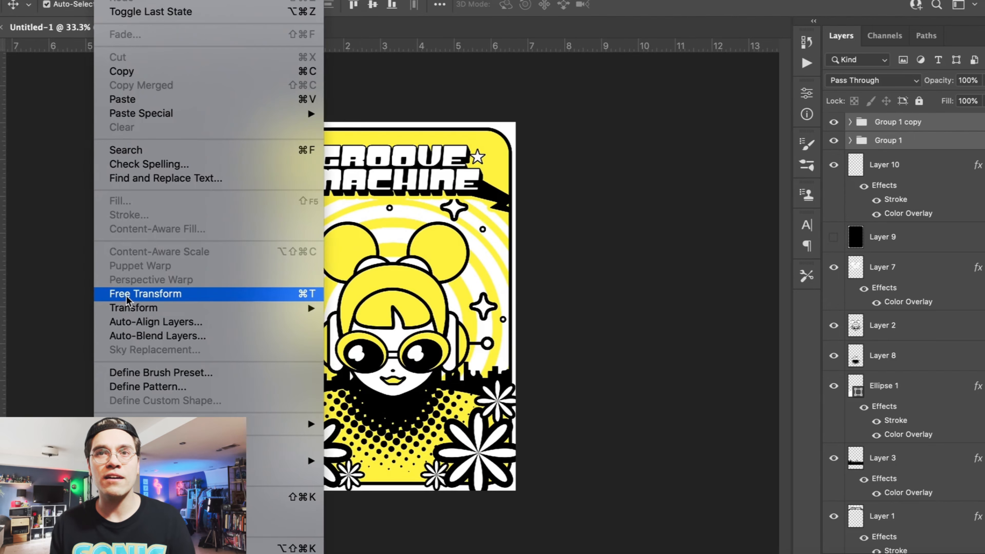
{"action": "left_click", "coordinate": [126, 296]}
{"action": "left_click_drag", "start_coordinate": [252, 373], "coordinate": [268, 389]}
{"action": "key", "text": "Return"}
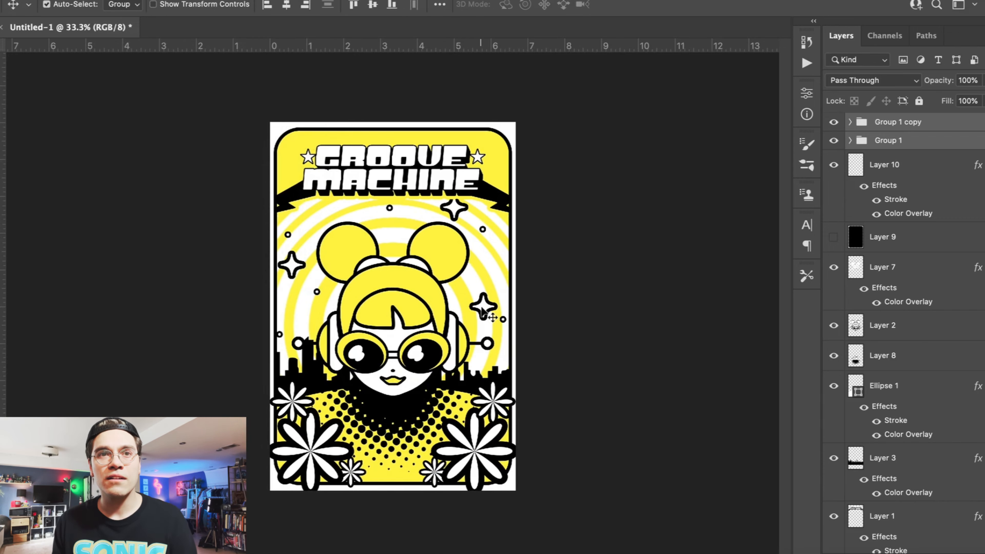
- Bring the smallest flower layer to the front within each flower group and collapse both groups
{"action": "left_click", "coordinate": [850, 141]}
{"action": "left_click", "coordinate": [892, 165]}
{"action": "left_click", "coordinate": [881, 229]}
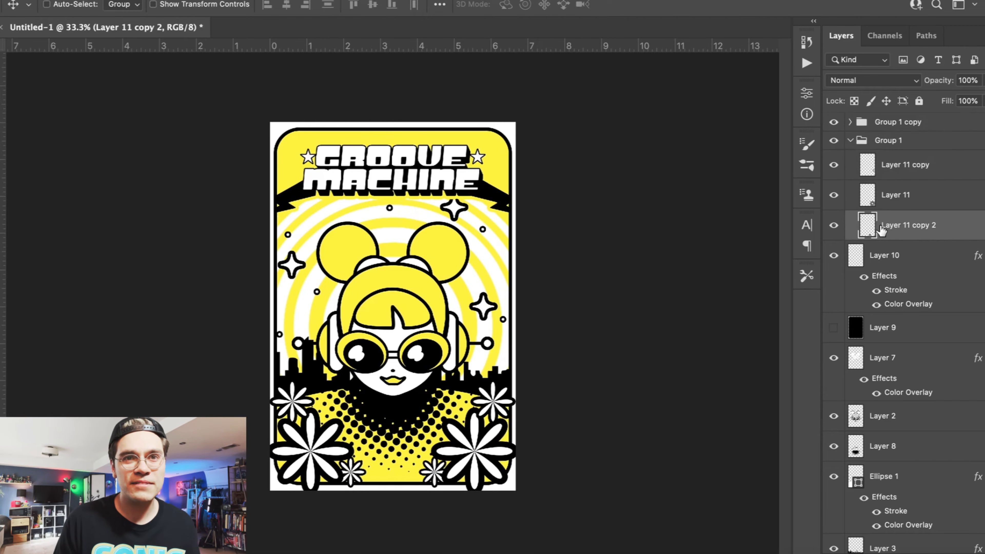
{"action": "key", "text": "shift+super+bracketright"}
{"action": "left_click", "coordinate": [851, 121]}
{"action": "left_click", "coordinate": [913, 208]}
{"action": "key", "text": "shift+super+bracketright"}
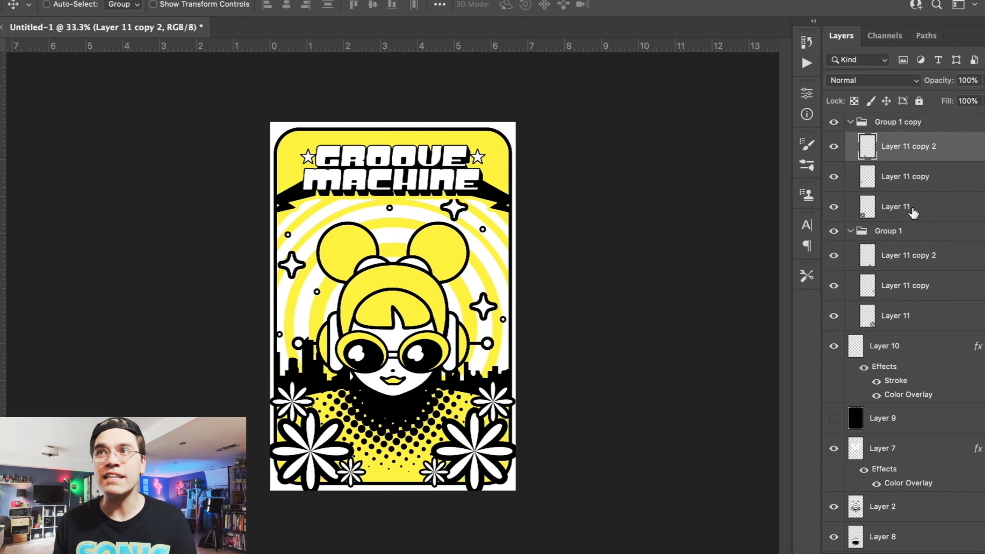
{"action": "left_click", "coordinate": [851, 122]}
{"action": "left_click", "coordinate": [846, 140]}
{"action": "left_click", "coordinate": [850, 140]}
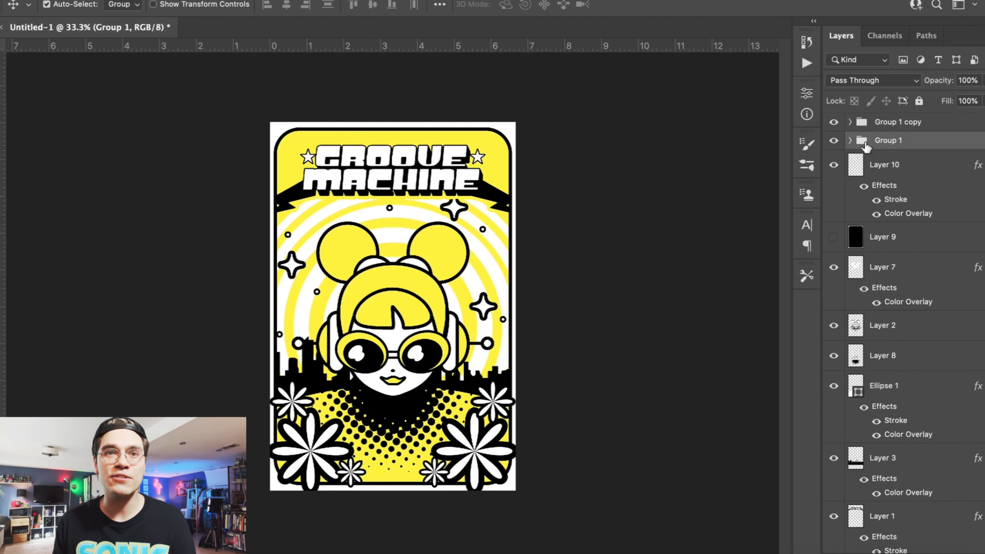
- Select all the poster layers and create a merged copy of them at the top of the layer stack
{"action": "scroll", "coordinate": [902, 150], "scroll_direction": "down", "scroll_amount": 15}
{"action": "left_click", "coordinate": [891, 497]}
{"action": "left_click", "coordinate": [894, 122], "text": "shift"}
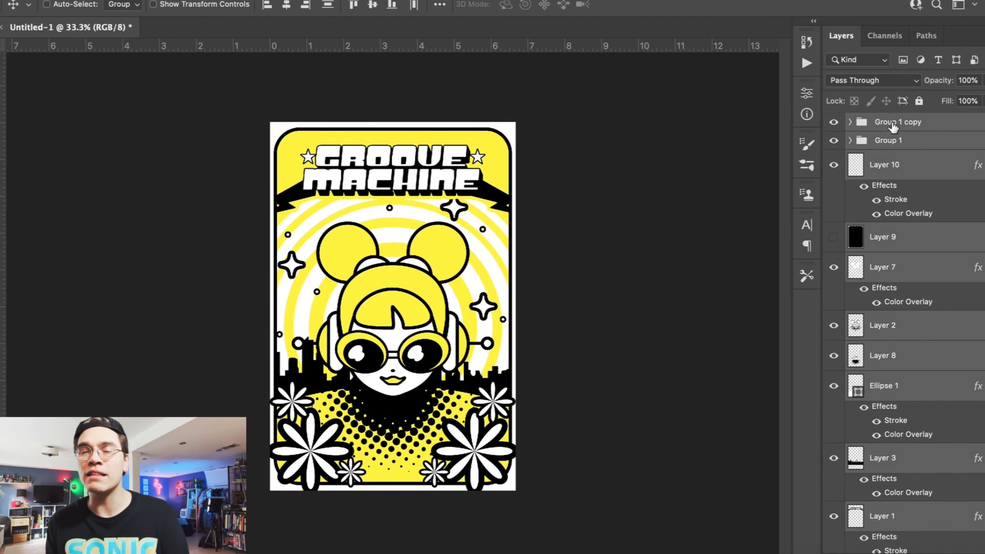
{"action": "left_click", "coordinate": [306, 518]}
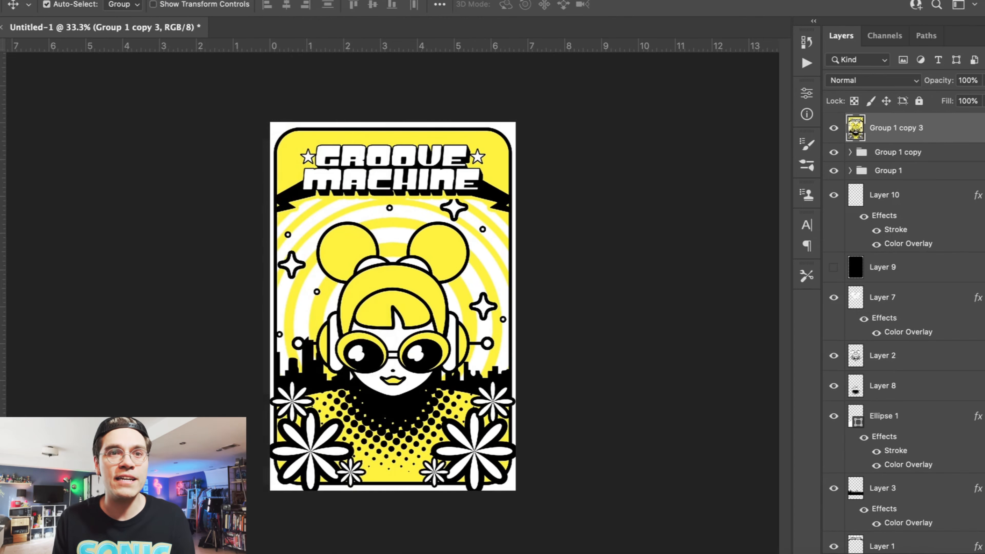